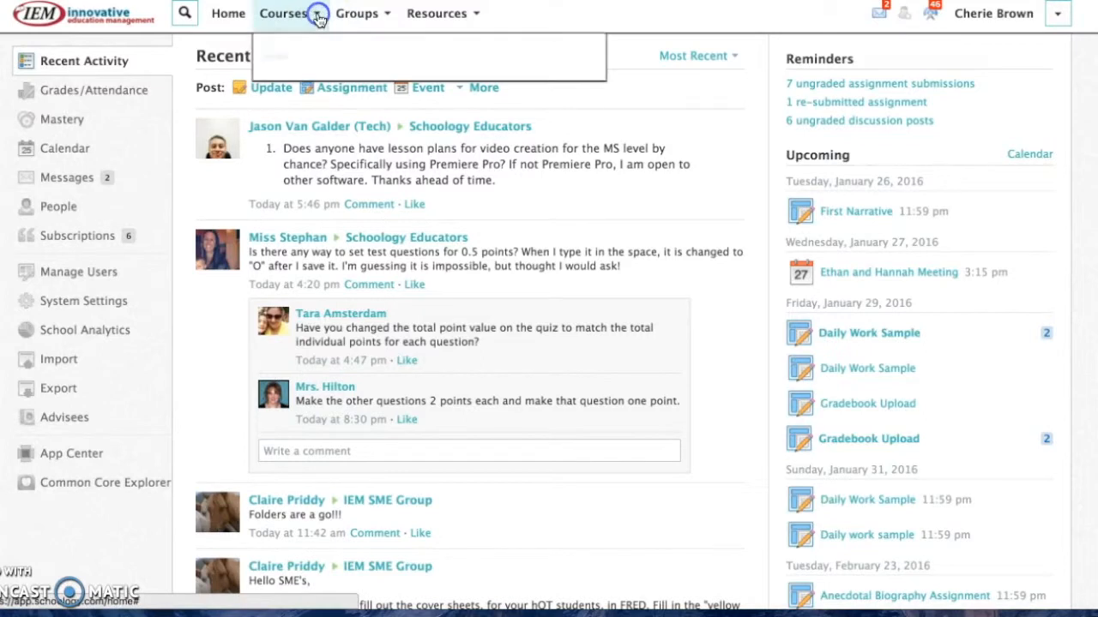
# - Open the Grade Setup page of Template Course: Section 1
pyautogui.click(331, 98)
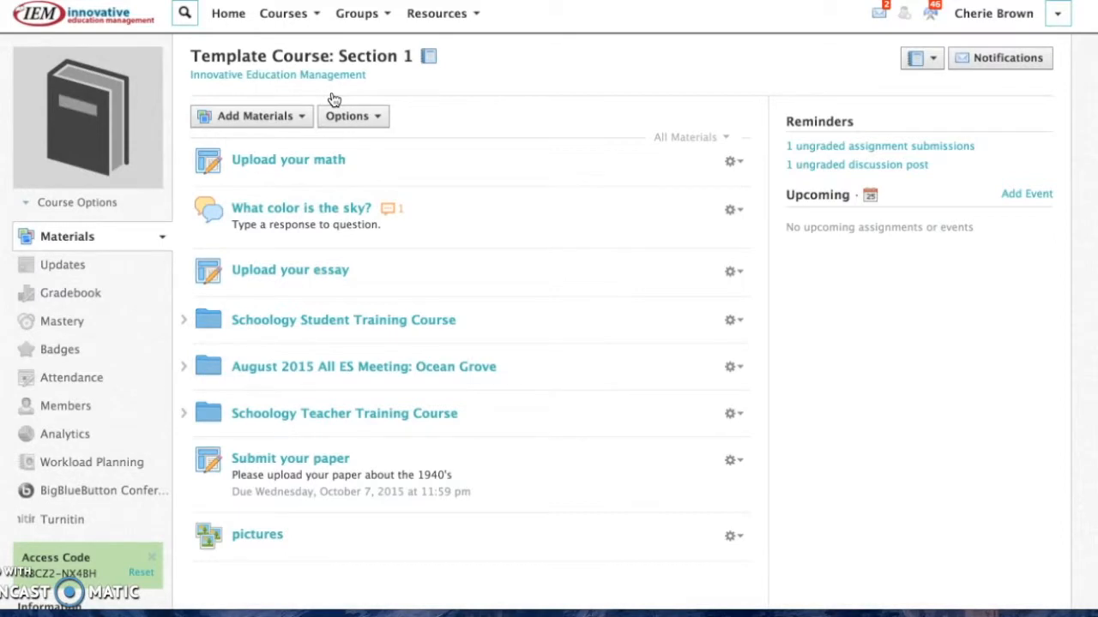
pyautogui.click(64, 297)
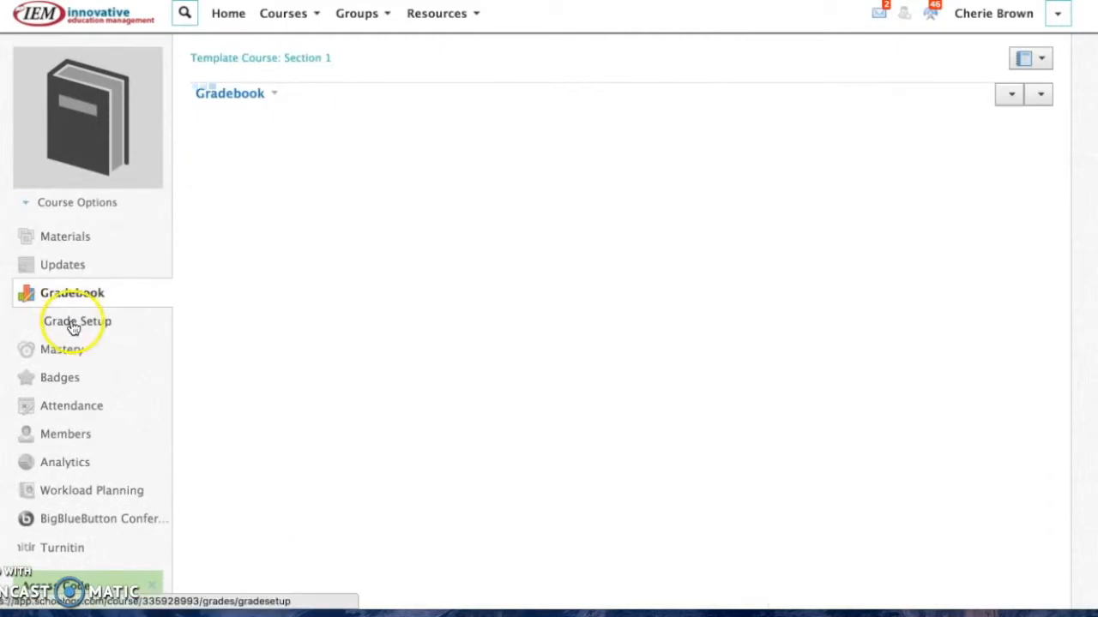
pyautogui.click(73, 324)
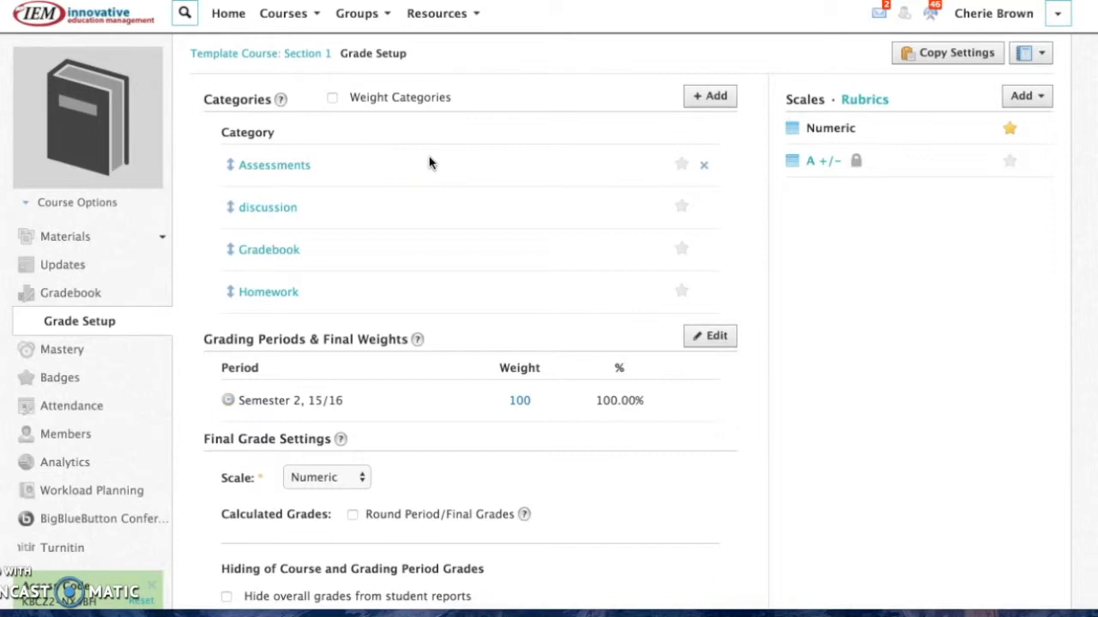
pyautogui.click(711, 98)
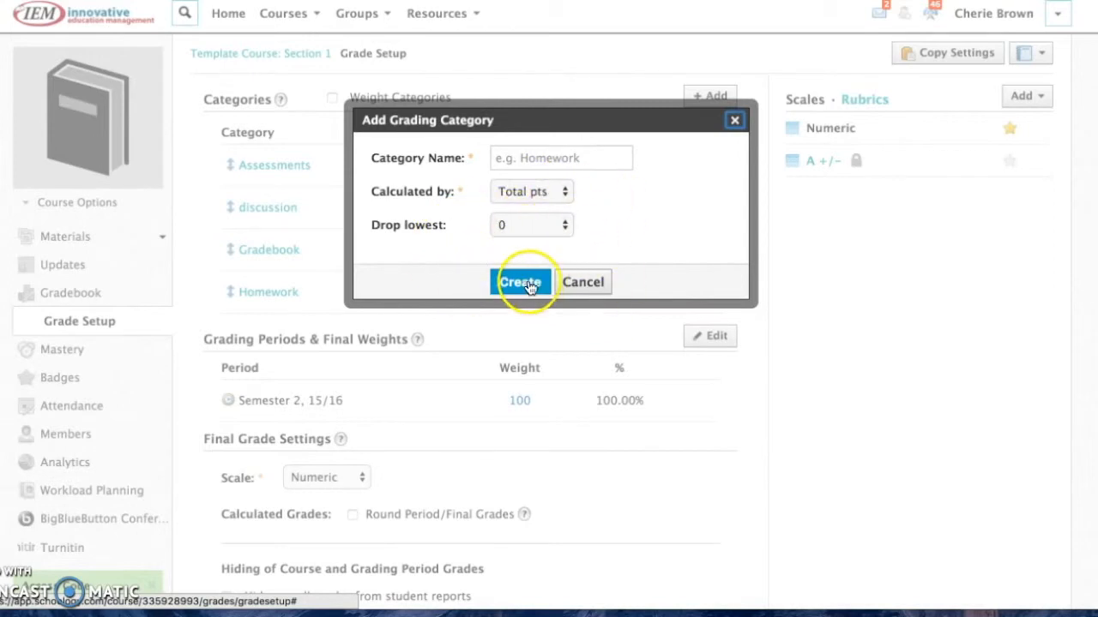
pyautogui.click(583, 282)
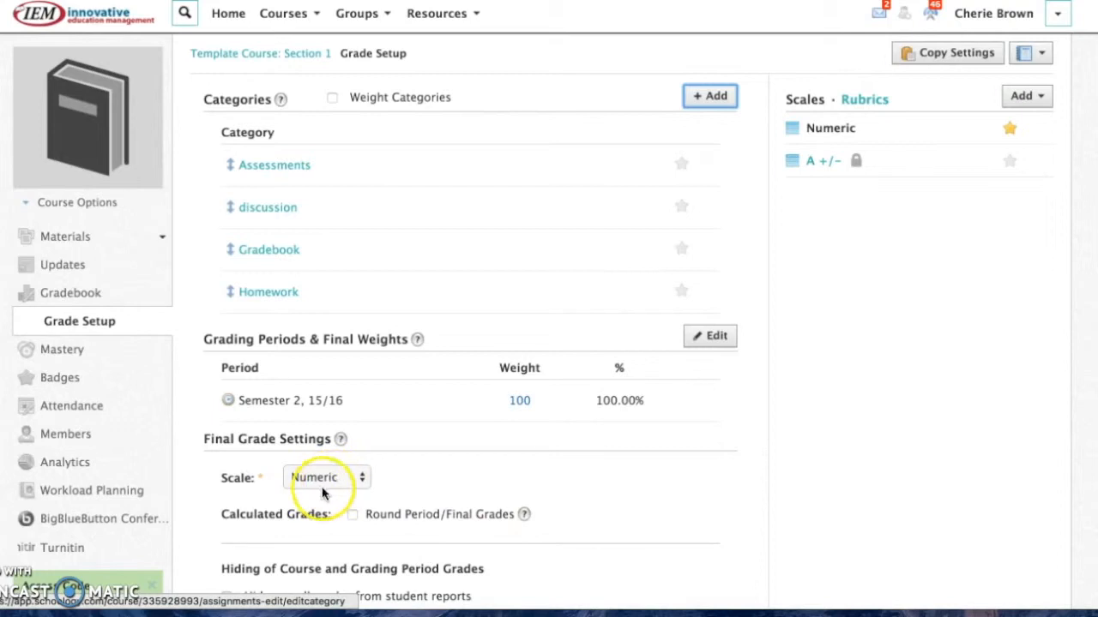
pyautogui.scroll(-1, 864, 346)
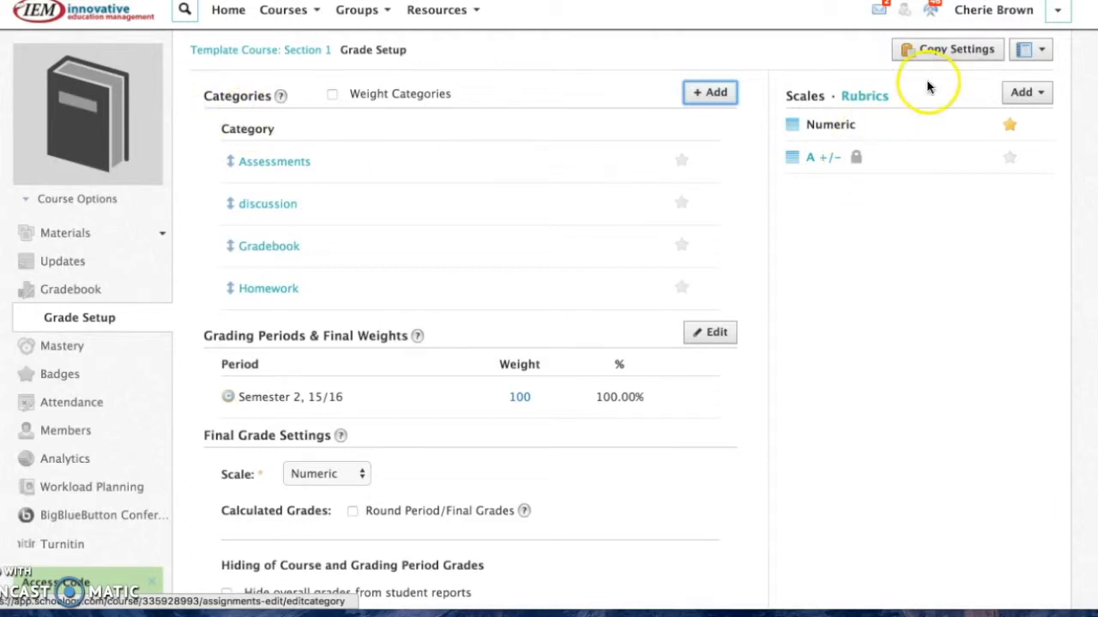
# - Start a new course named Algebra 1 and set its subject area to Mathematics
pyautogui.click(318, 14)
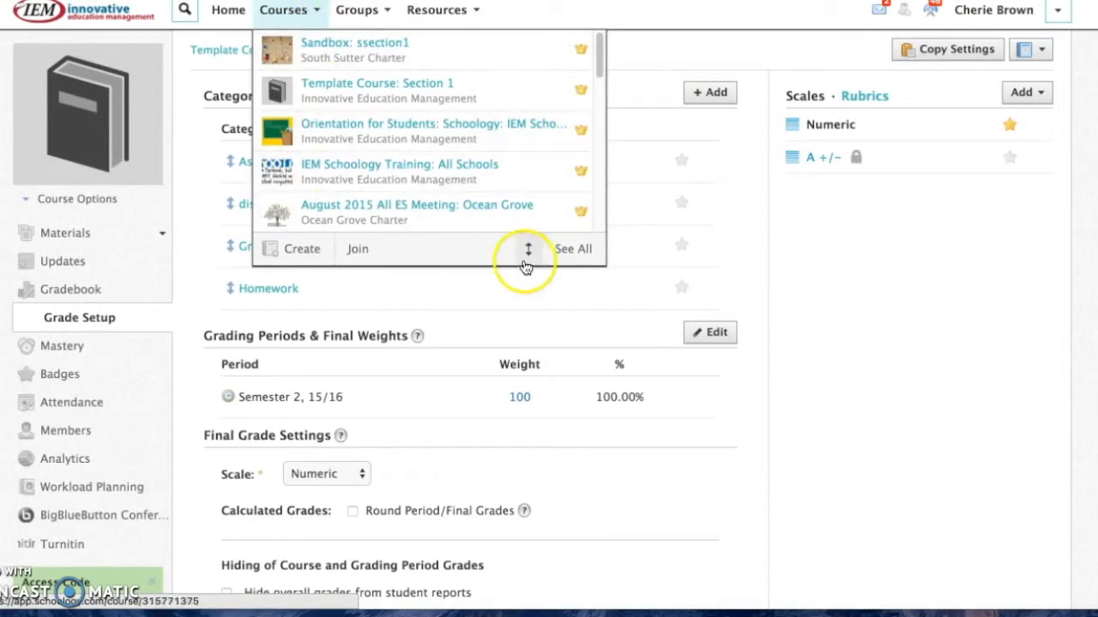
pyautogui.click(296, 250)
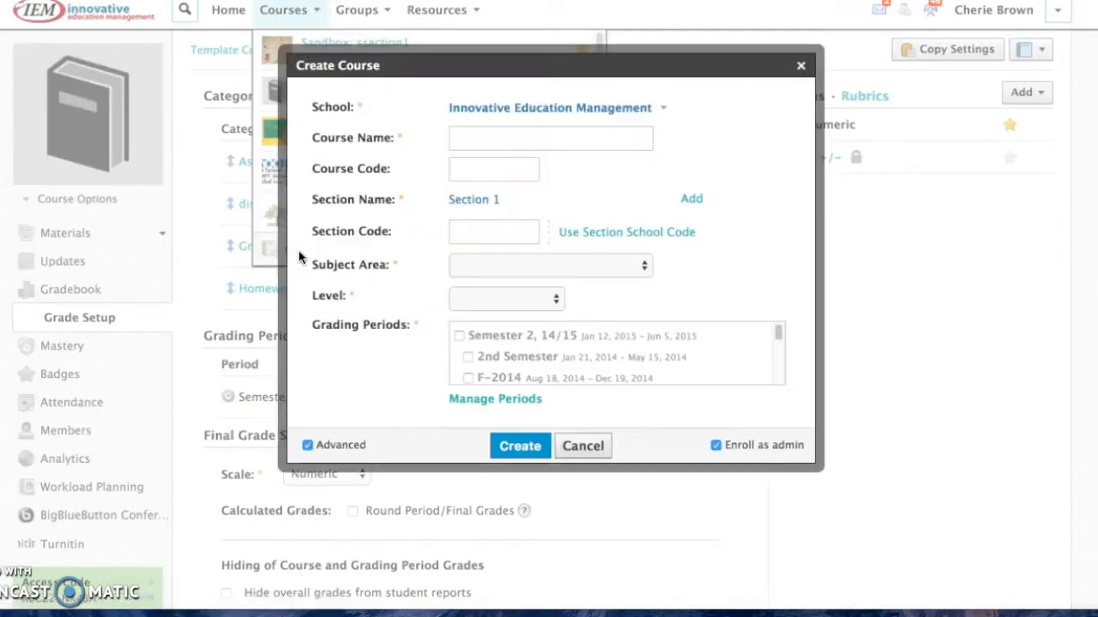
pyautogui.click(485, 138)
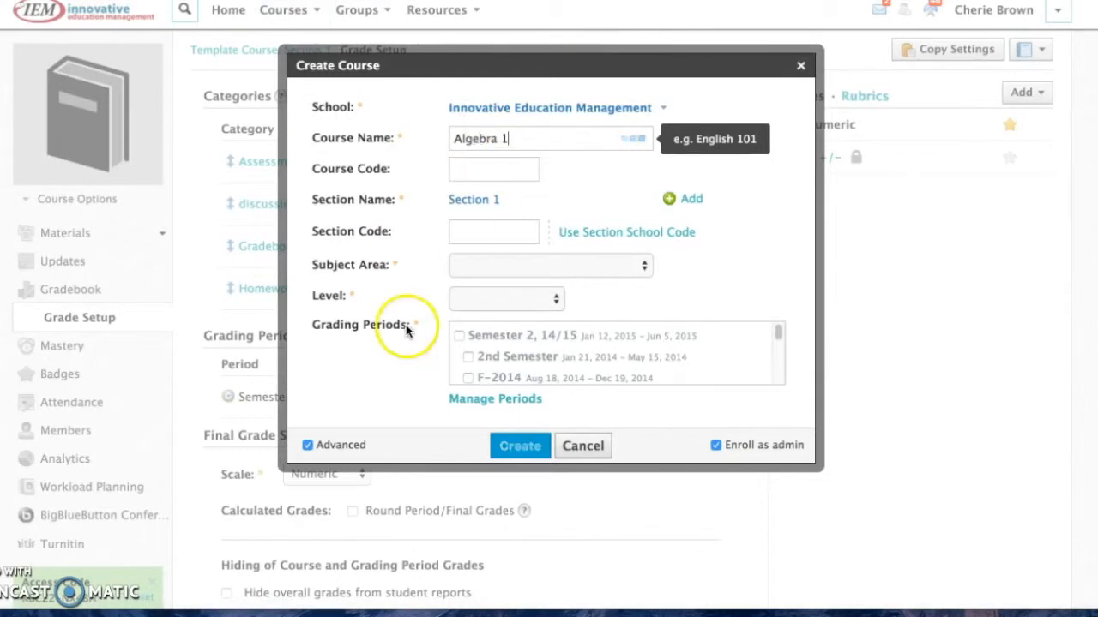
pyautogui.write('Algebra 1')
pyautogui.click(486, 234)
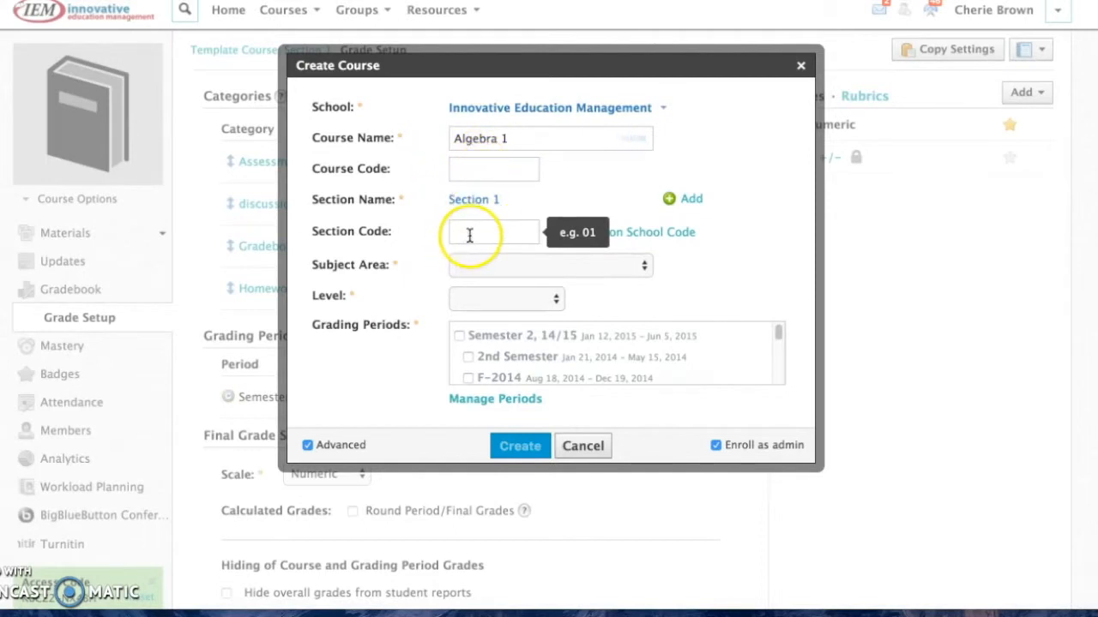
pyautogui.click(644, 265)
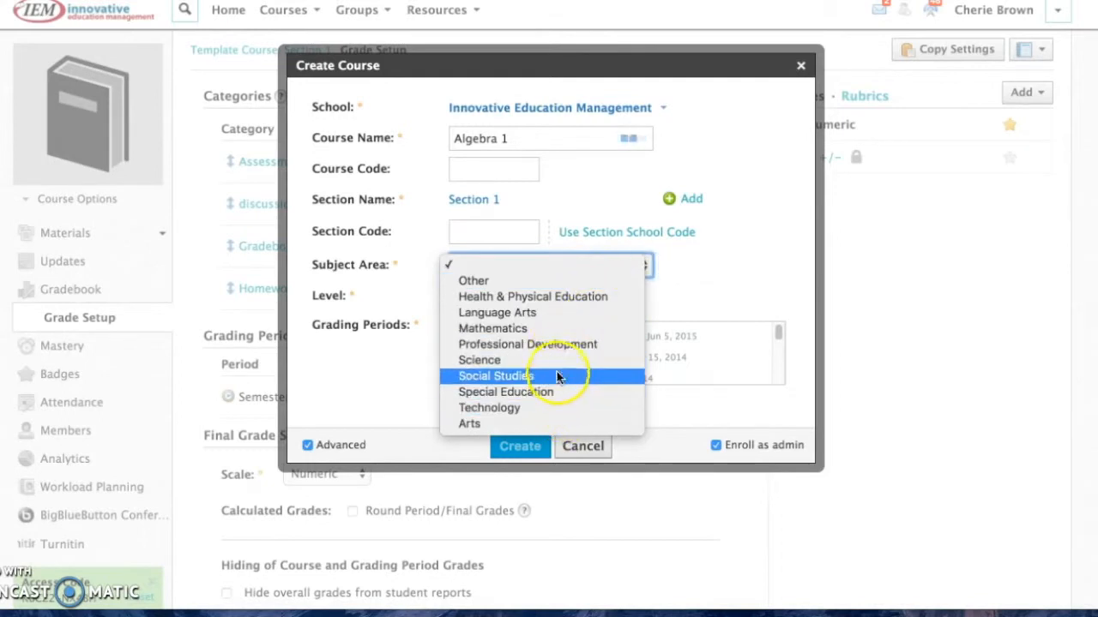
pyautogui.click(539, 328)
# - Set the Algebra 1 course's level to 9, assign the Semester 2, 15/16 grading period, and create the course
pyautogui.click(555, 299)
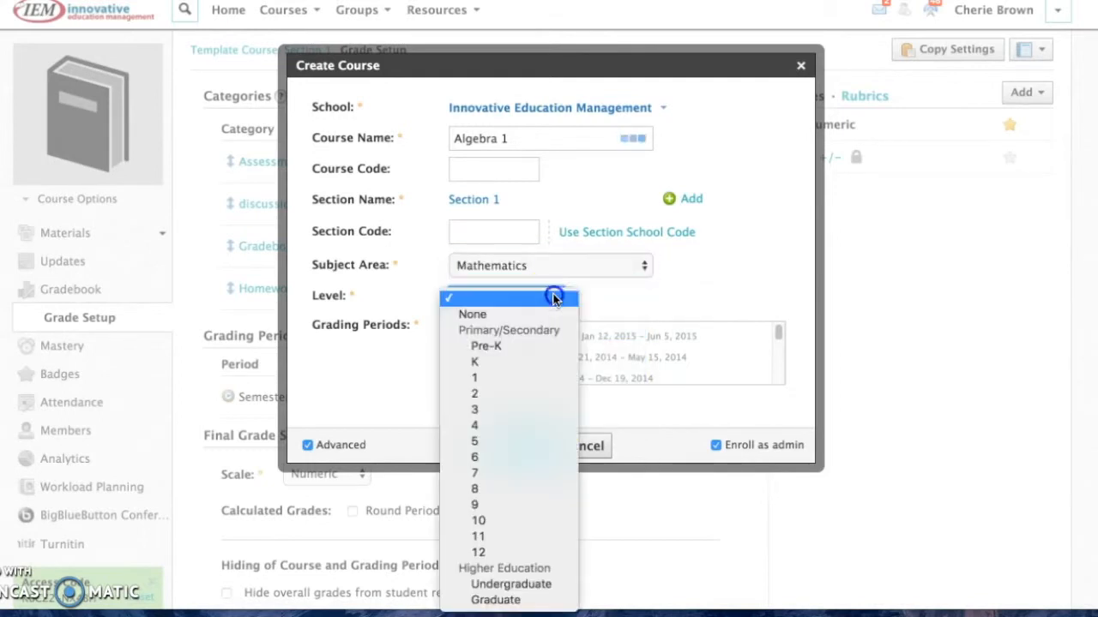
pyautogui.click(544, 503)
pyautogui.moveTo(774, 331); pyautogui.dragTo(779, 373)
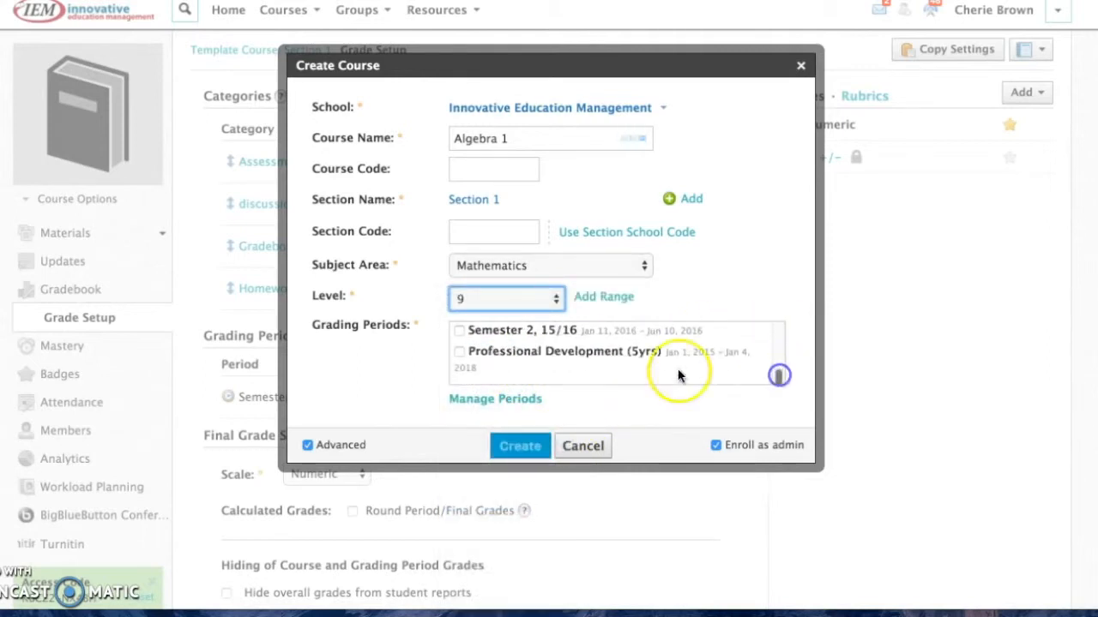
pyautogui.click(458, 331)
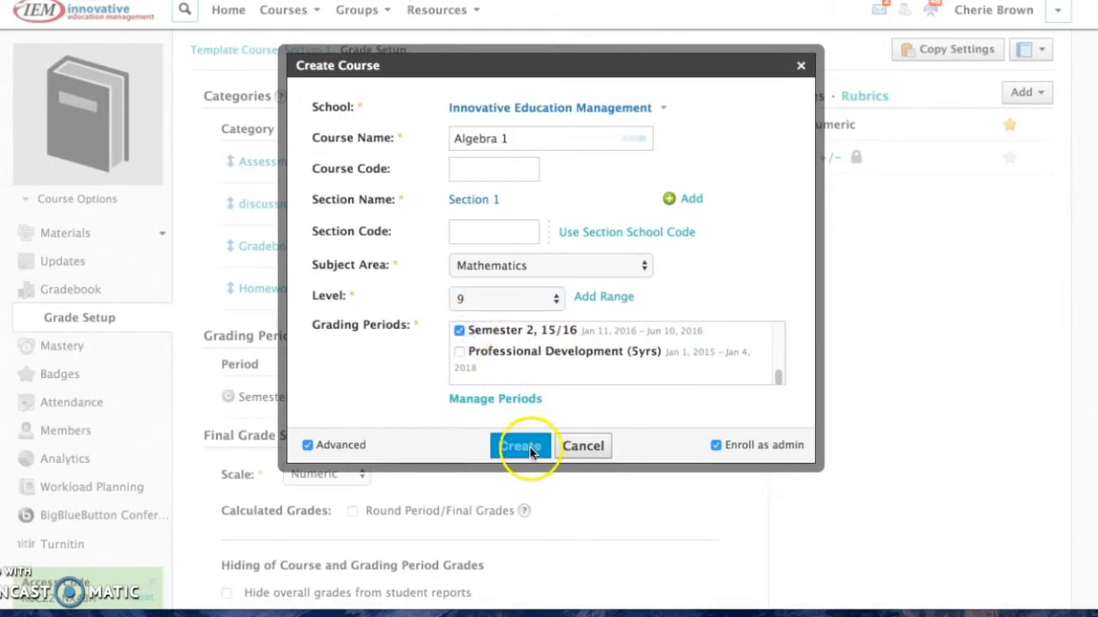
pyautogui.click(530, 450)
pyautogui.click(530, 464)
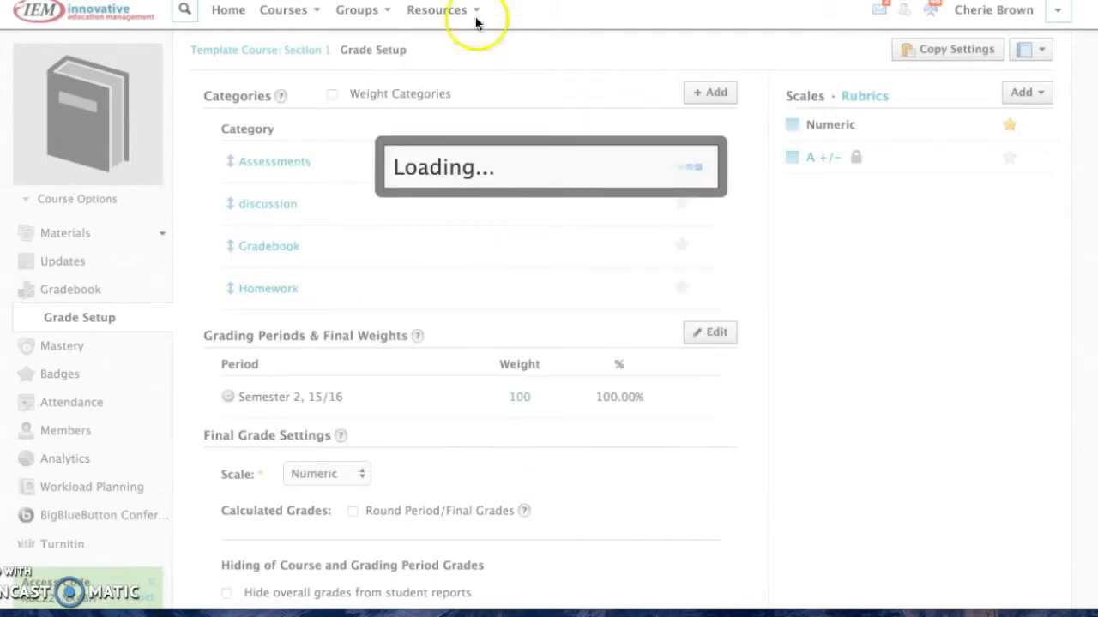
# - Start another new course named Algebra 2 with Mathematics as its subject area
pyautogui.click(318, 15)
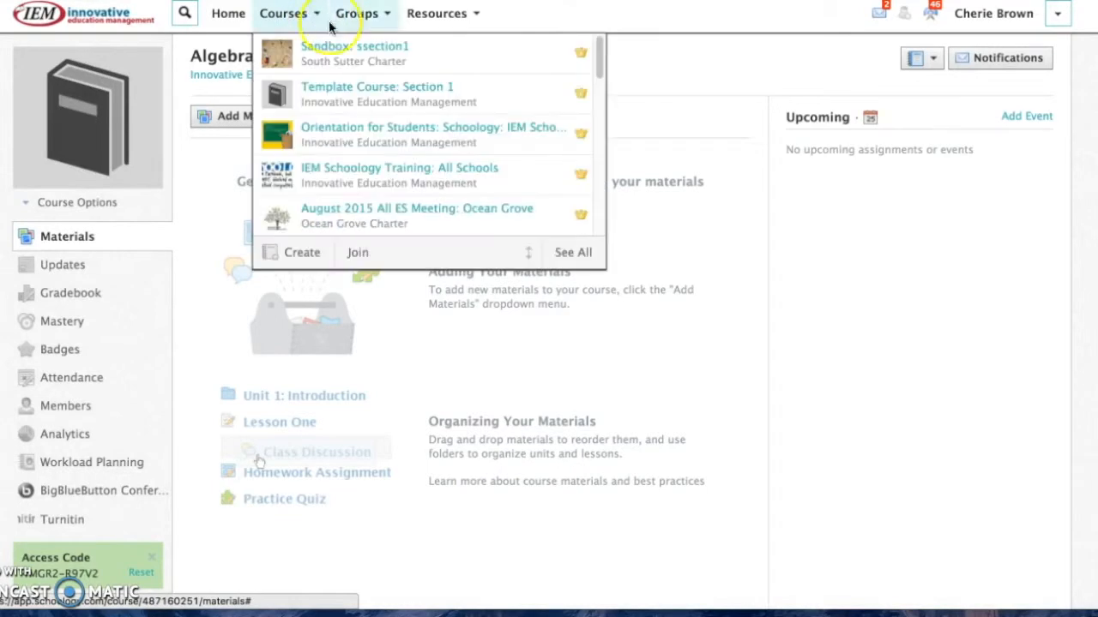
pyautogui.click(301, 252)
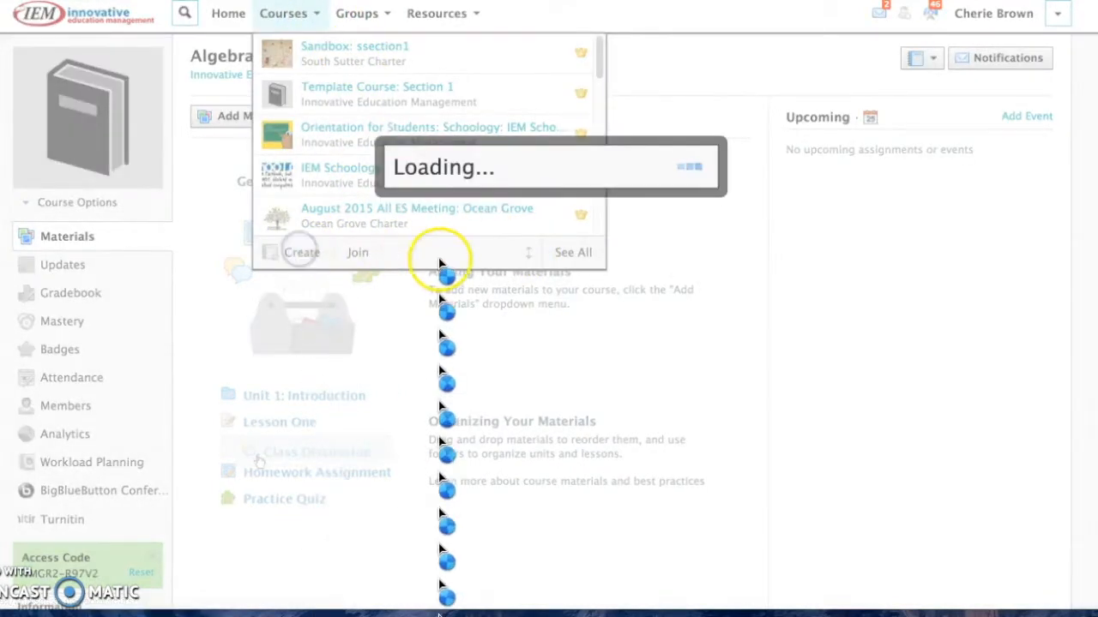
pyautogui.click(487, 140)
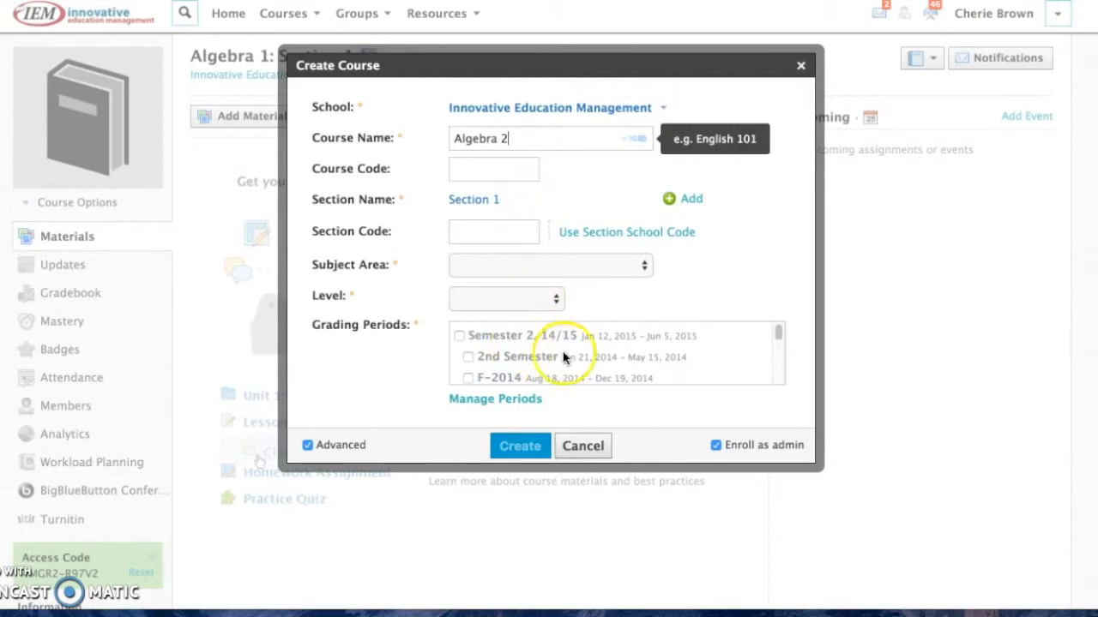
pyautogui.click(624, 267)
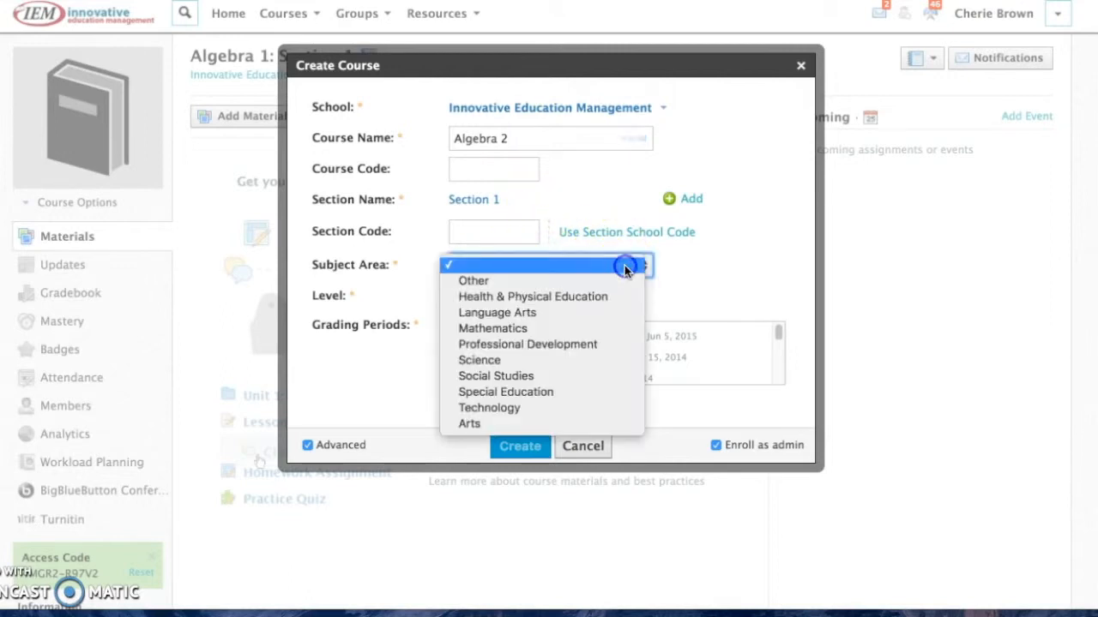
pyautogui.click(527, 329)
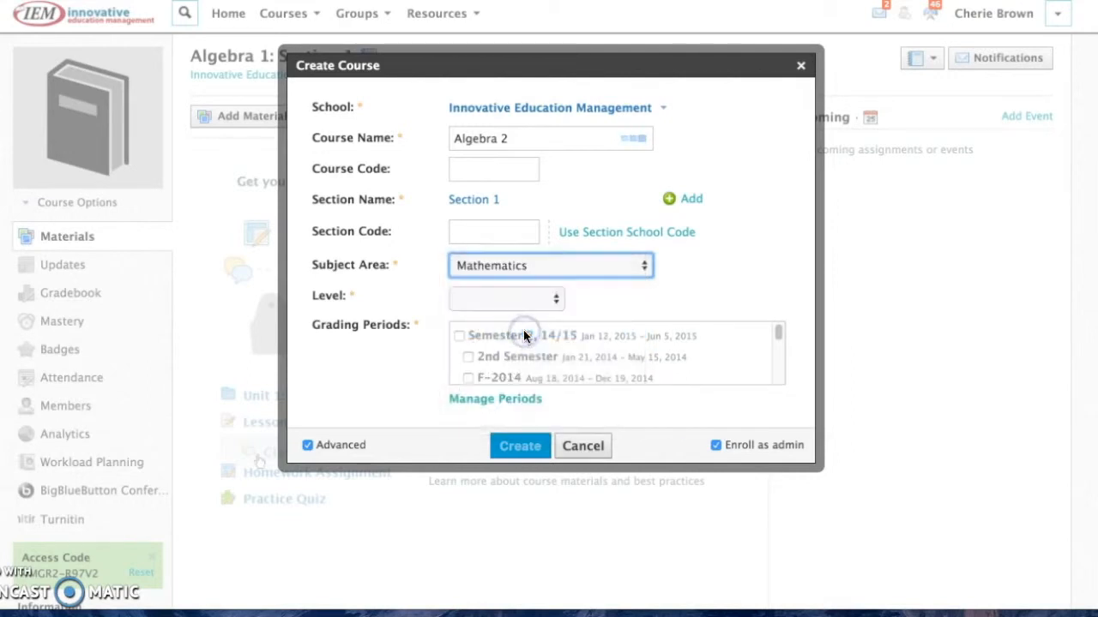
# - Set the Algebra 2 course's level to 10, assign the Semester 2, 15/16 grading period, and create the course
pyautogui.click(551, 300)
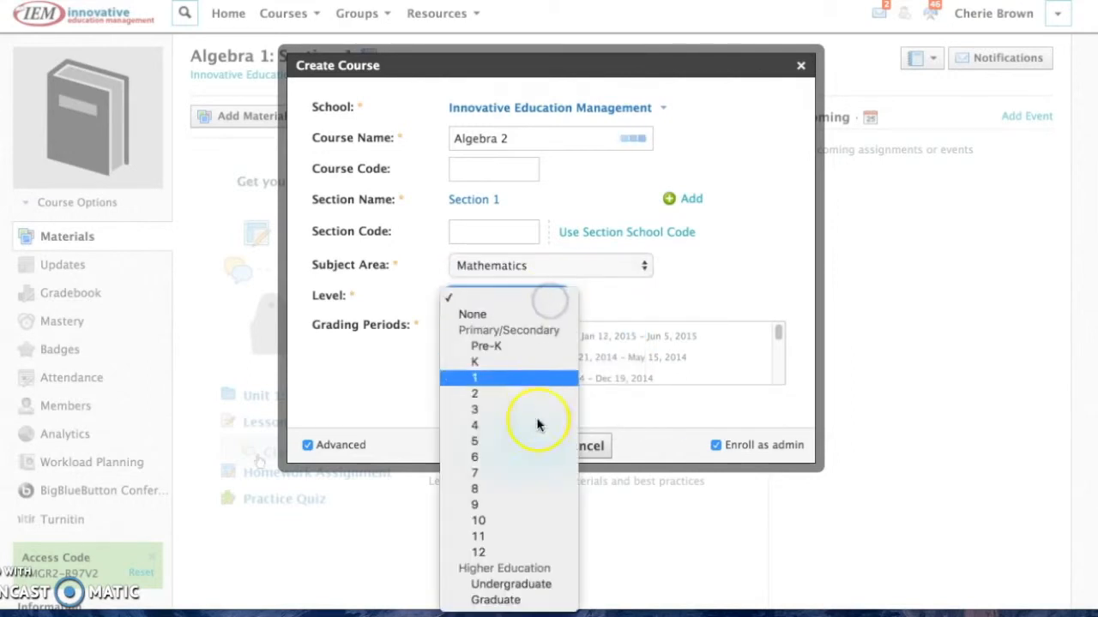
pyautogui.click(510, 519)
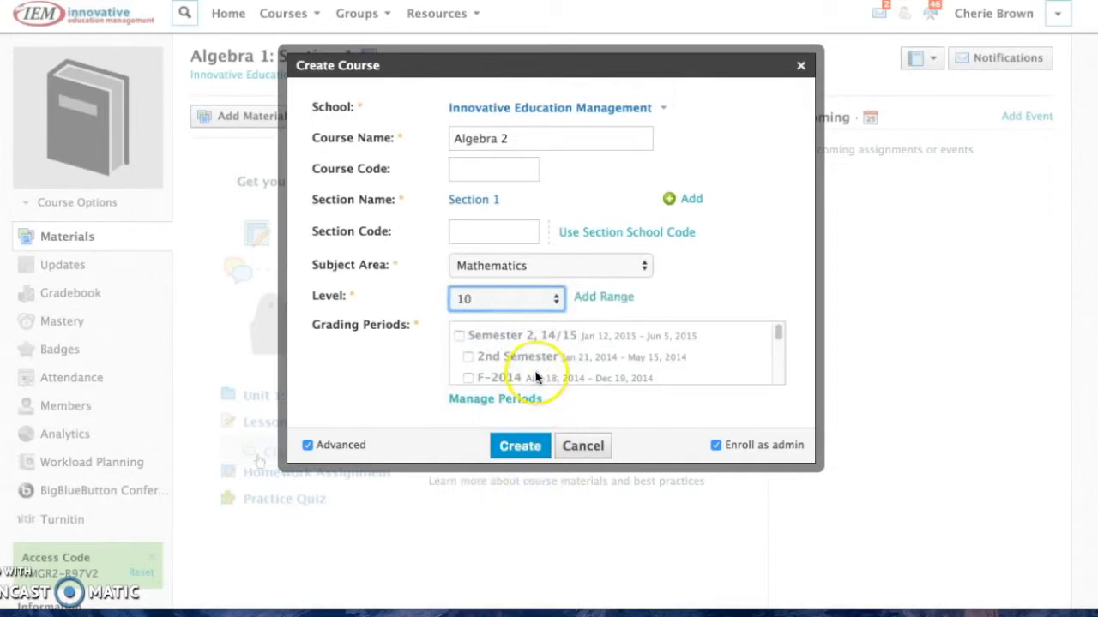
pyautogui.scroll(-5, 539, 367)
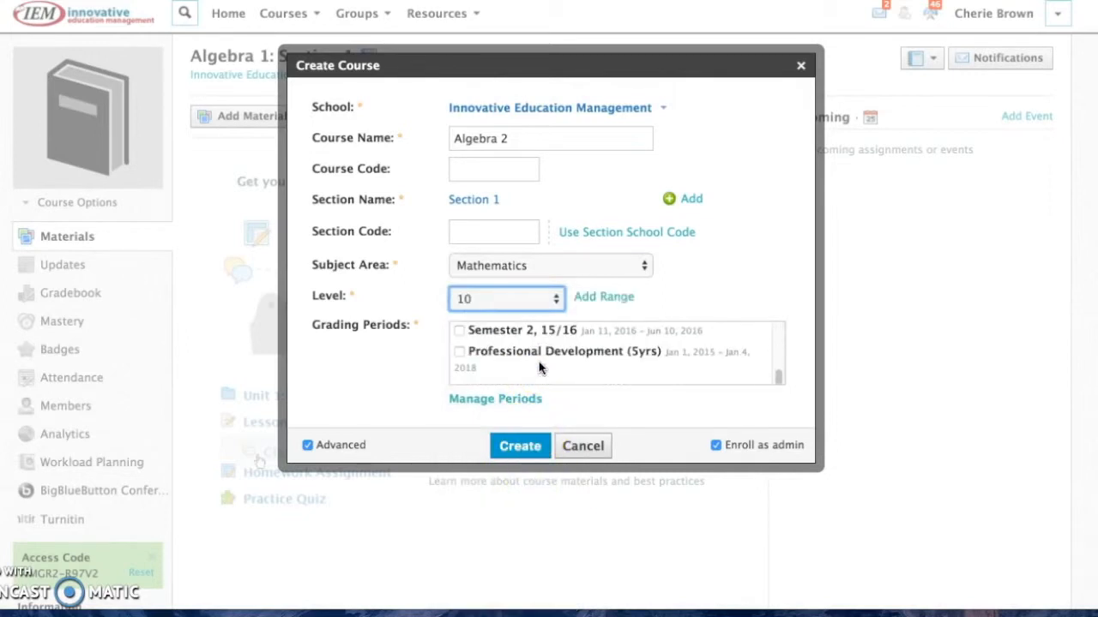
pyautogui.click(460, 331)
pyautogui.click(520, 446)
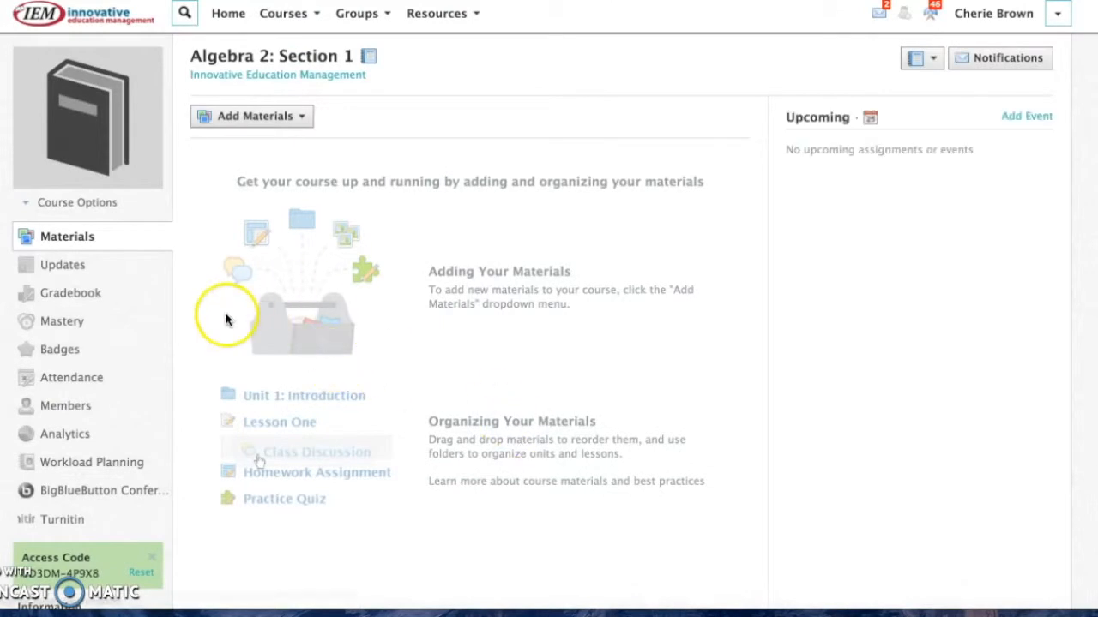
# - Return to Template Course: Section 1 and open its Grade Setup page
pyautogui.click(281, 16)
pyautogui.click(313, 92)
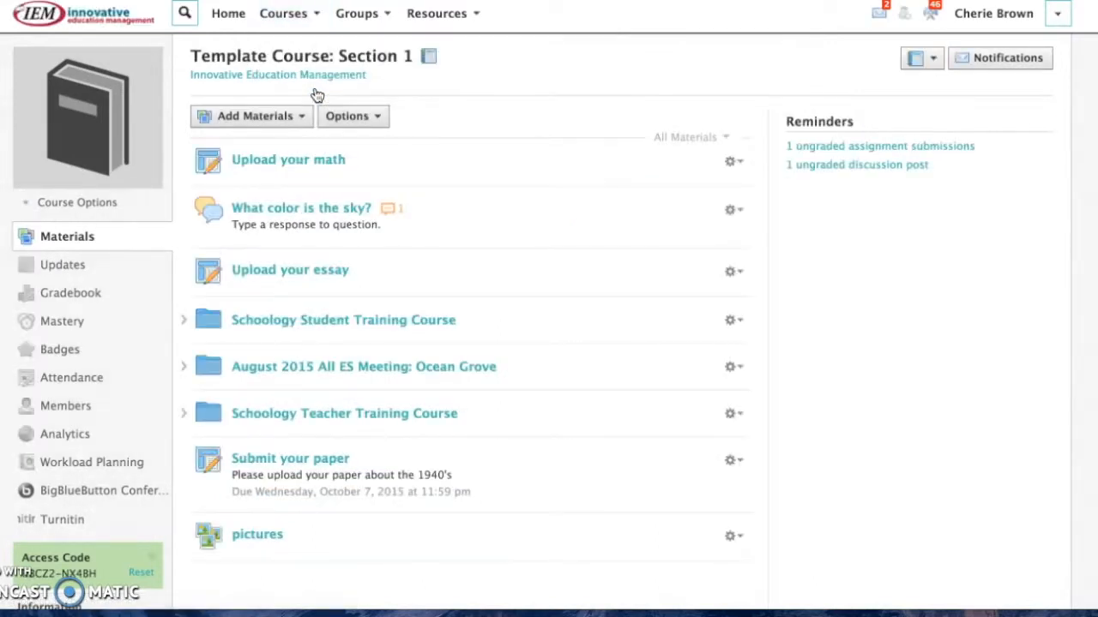
pyautogui.click(64, 296)
pyautogui.click(78, 321)
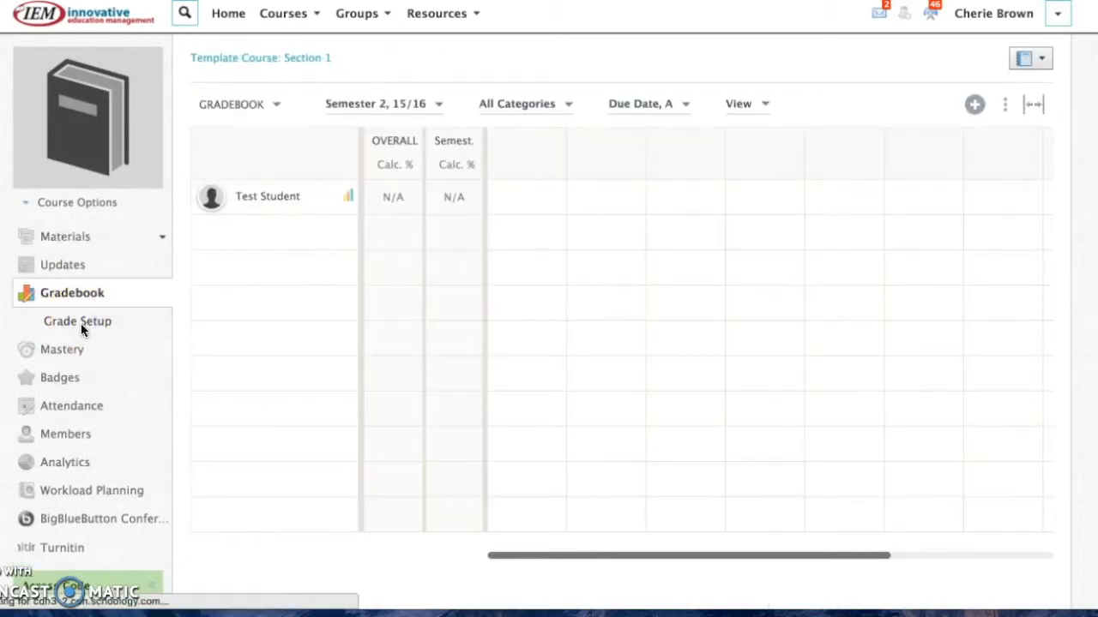
# - Copy the template's categories, grading scales and rubrics to Algebra 1: Section 1 and Algebra 2: Section 1
pyautogui.click(922, 53)
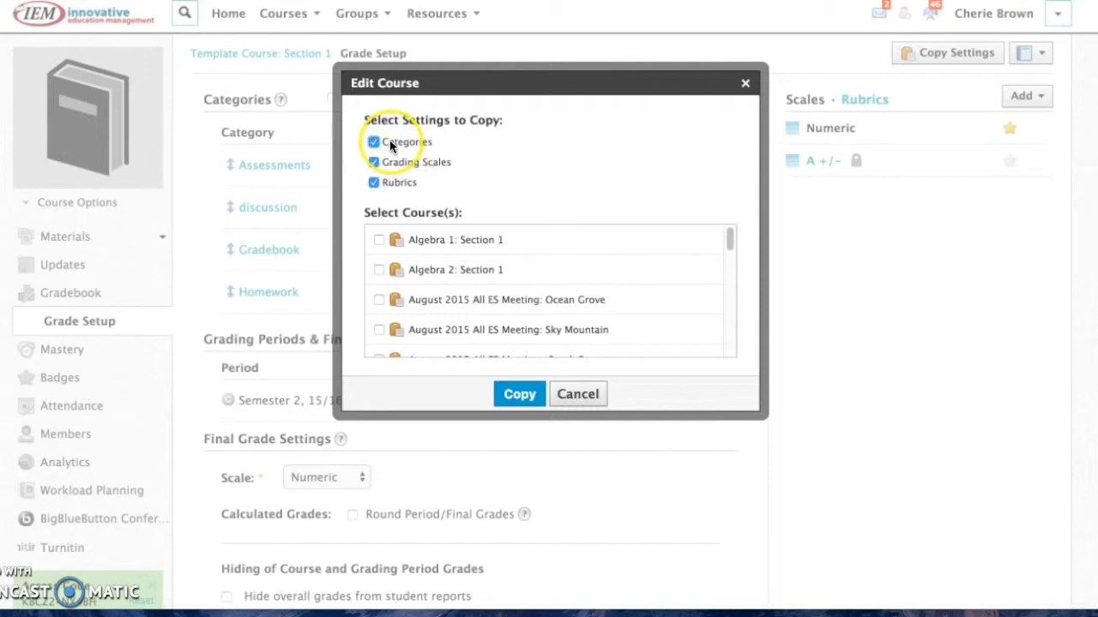
pyautogui.click(376, 241)
pyautogui.click(379, 269)
pyautogui.click(529, 402)
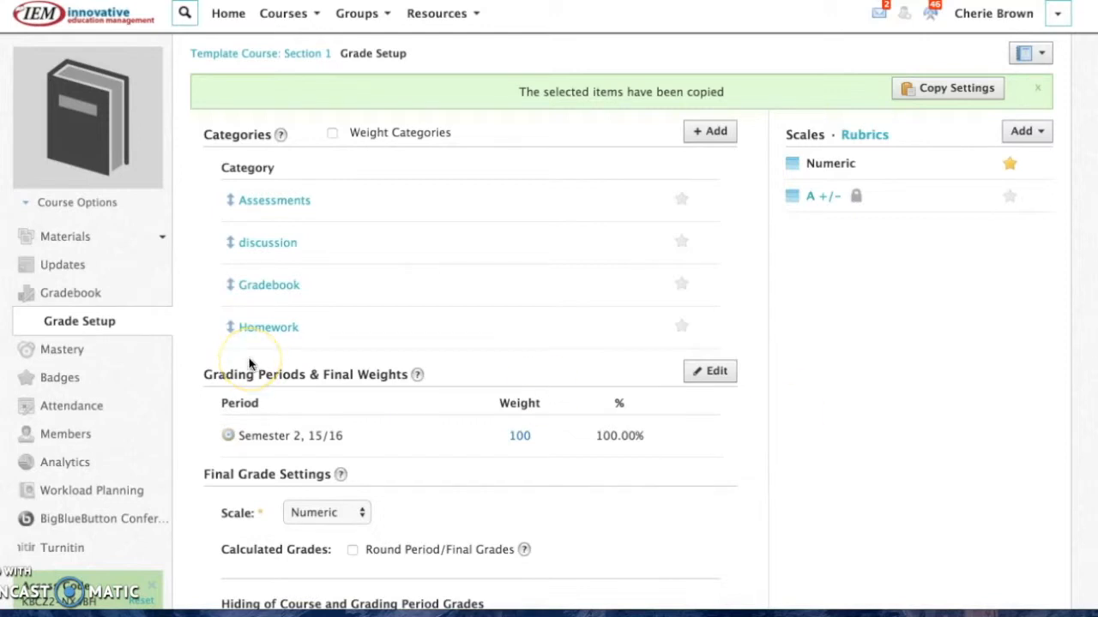
# - Create a folder titled Monthly Folder in the materials of Template Course: Section 1
pyautogui.click(82, 242)
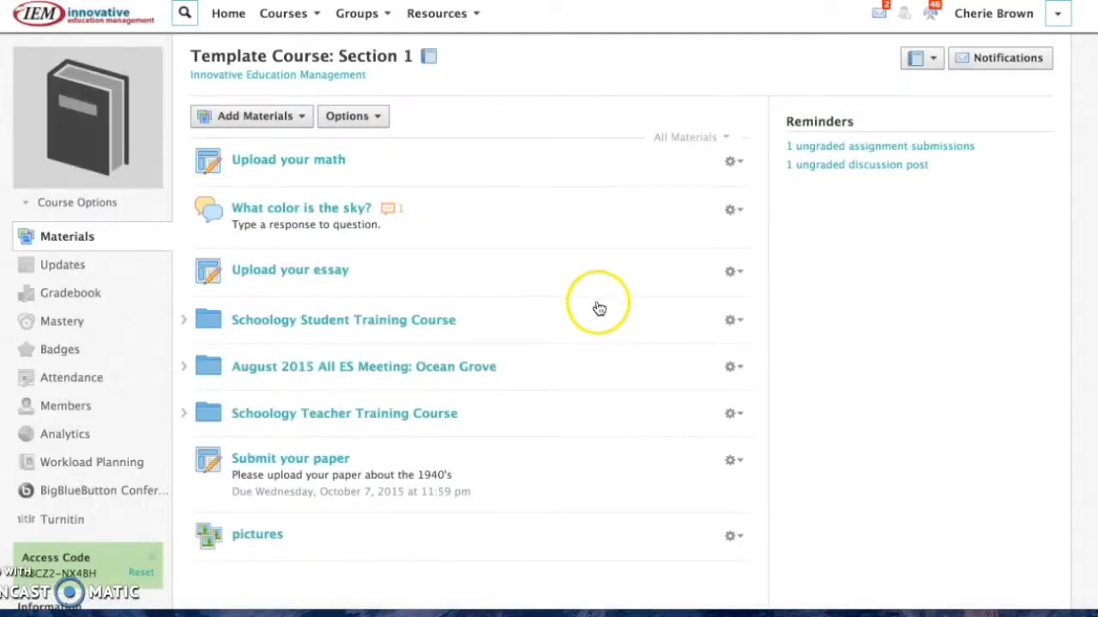
pyautogui.scroll(-3, 579, 360)
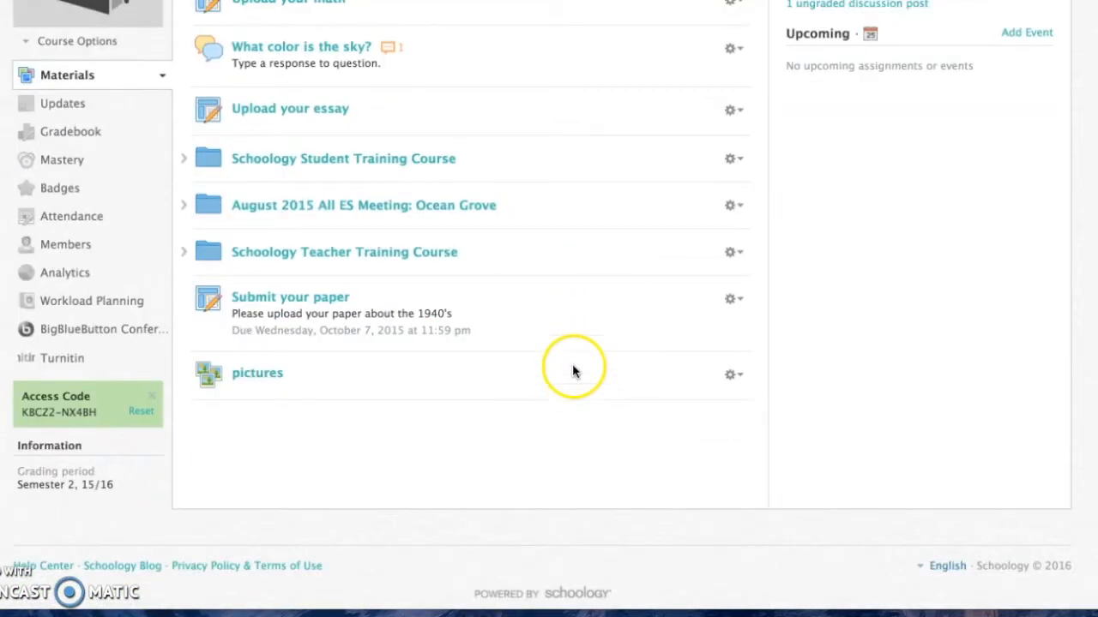
pyautogui.scroll(3, 574, 373)
pyautogui.click(296, 116)
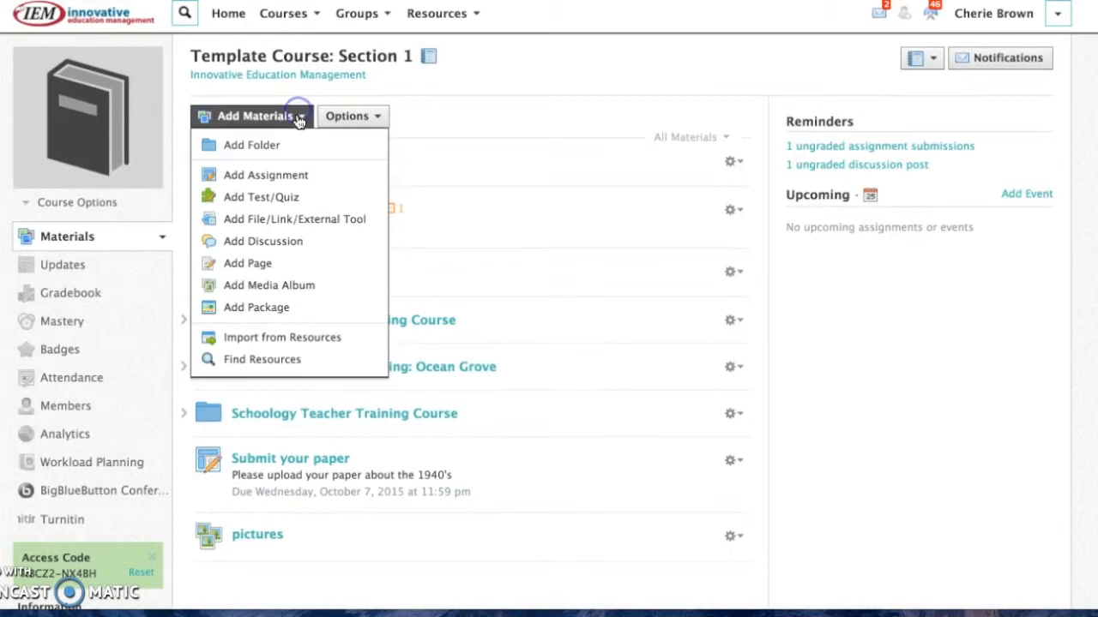
pyautogui.click(267, 145)
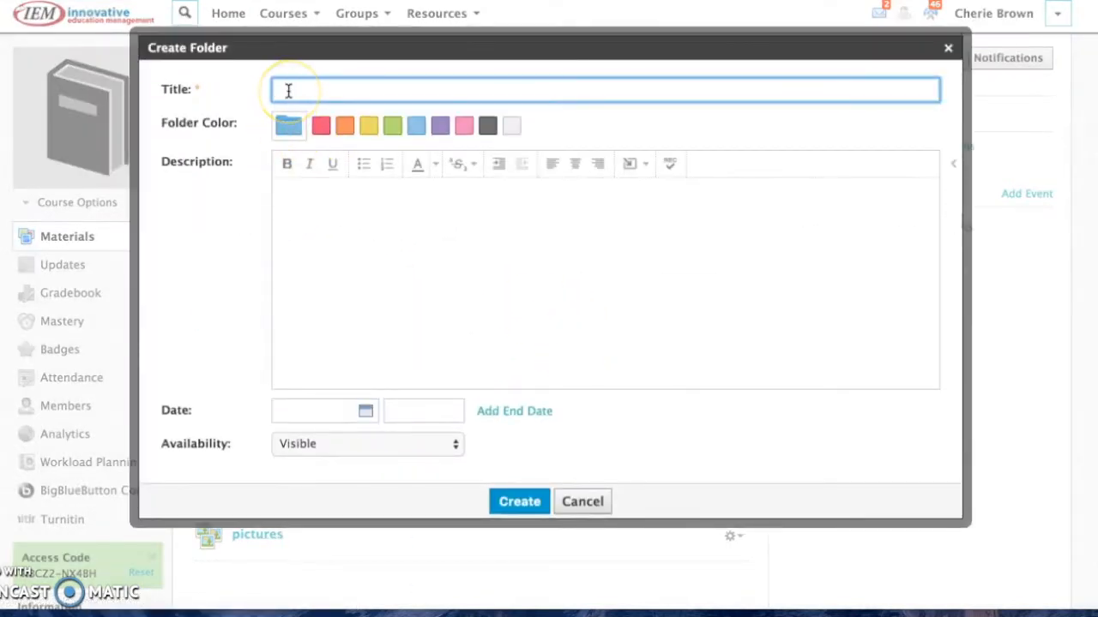
pyautogui.write('Monl')
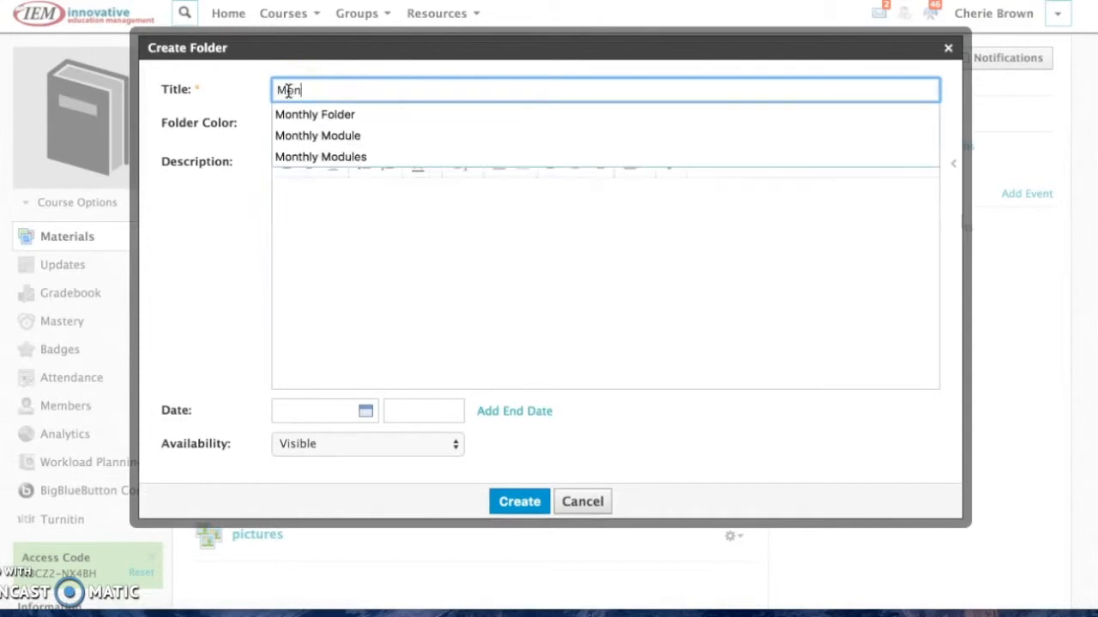
pyautogui.press('BackSpace')
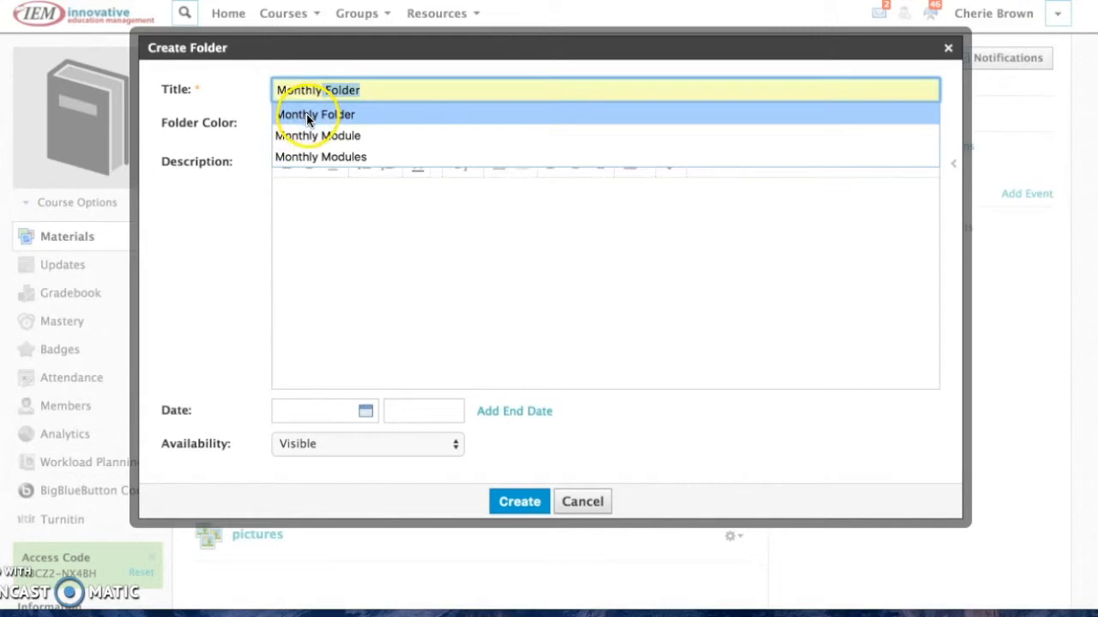
pyautogui.click(300, 114)
pyautogui.click(326, 212)
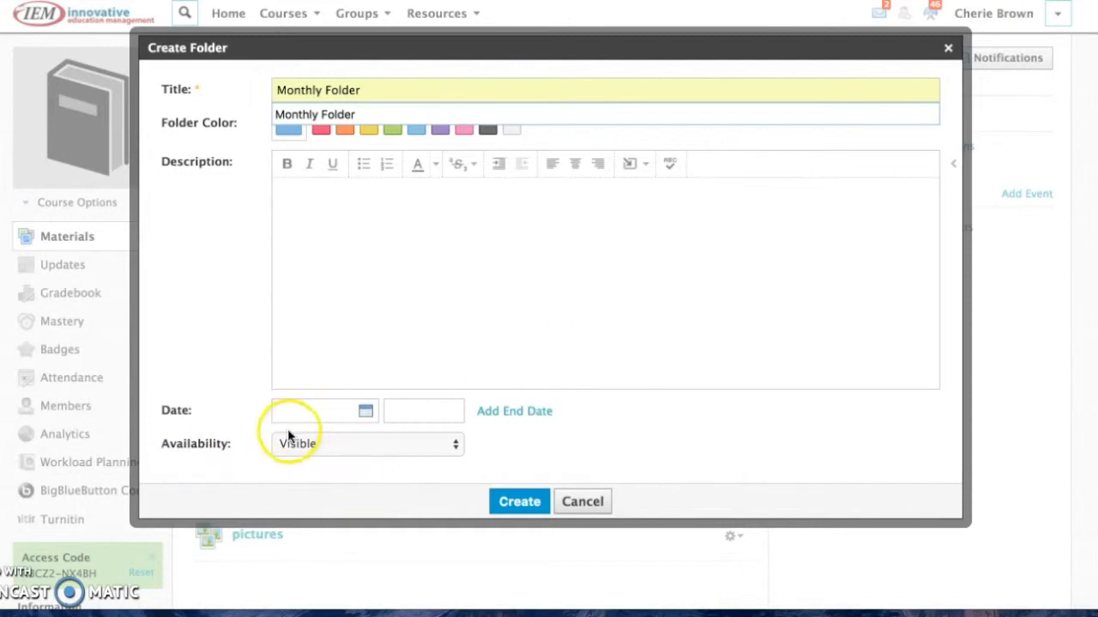
pyautogui.click(520, 503)
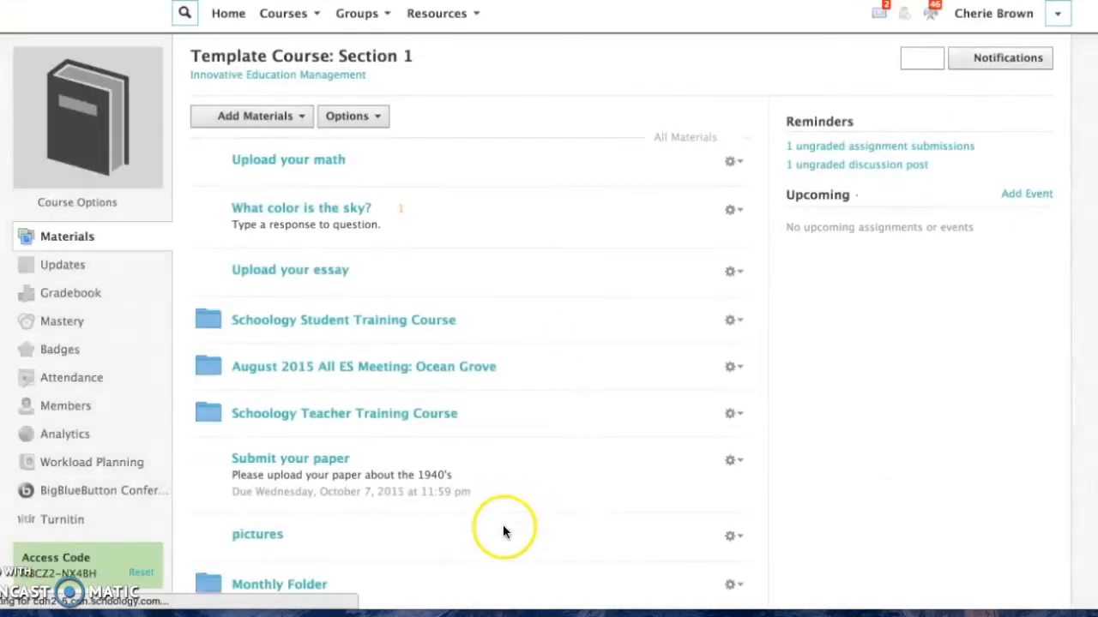
# - Open Monthly Folder and start a new assignment named Daily Work Sample with the description "Directions:"
pyautogui.scroll(-3, 503, 532)
pyautogui.click(272, 424)
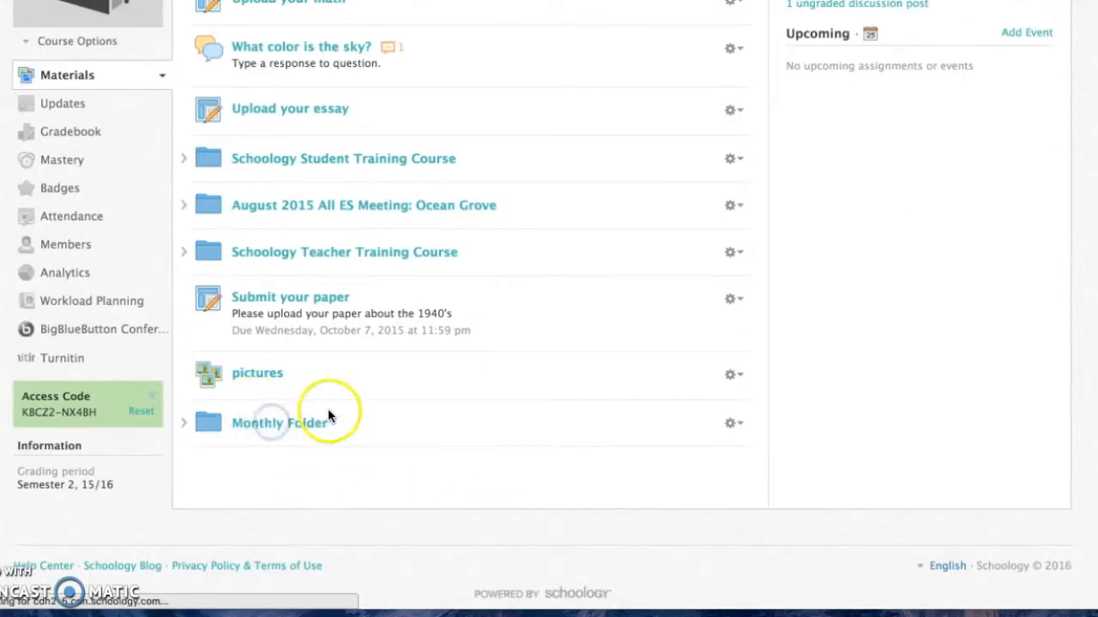
pyautogui.click(274, 126)
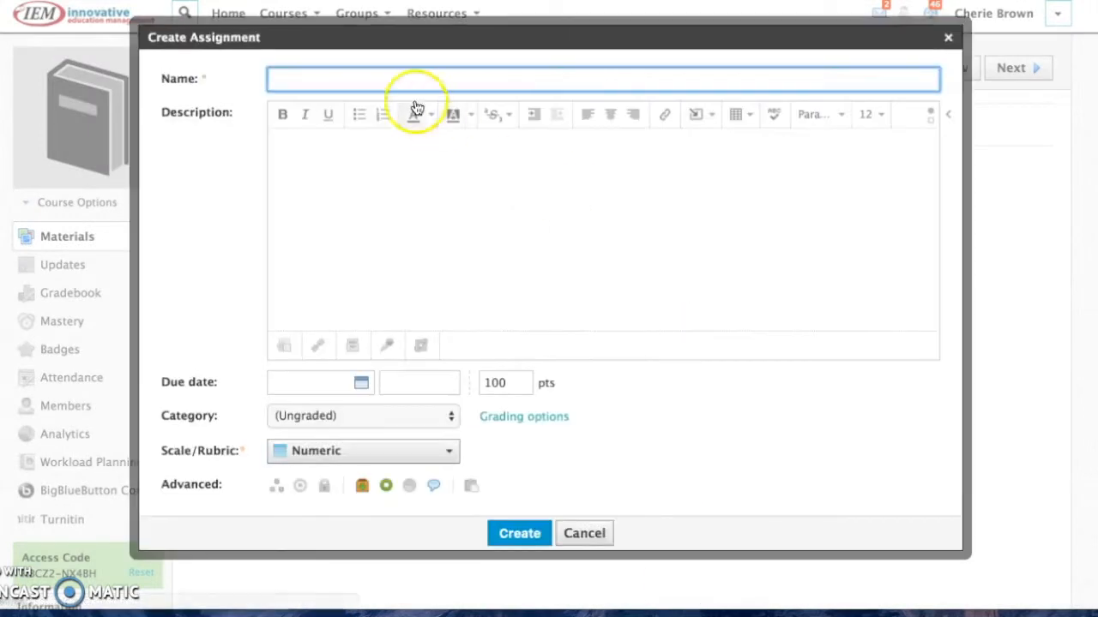
pyautogui.click(365, 78)
pyautogui.write('Daily work sample')
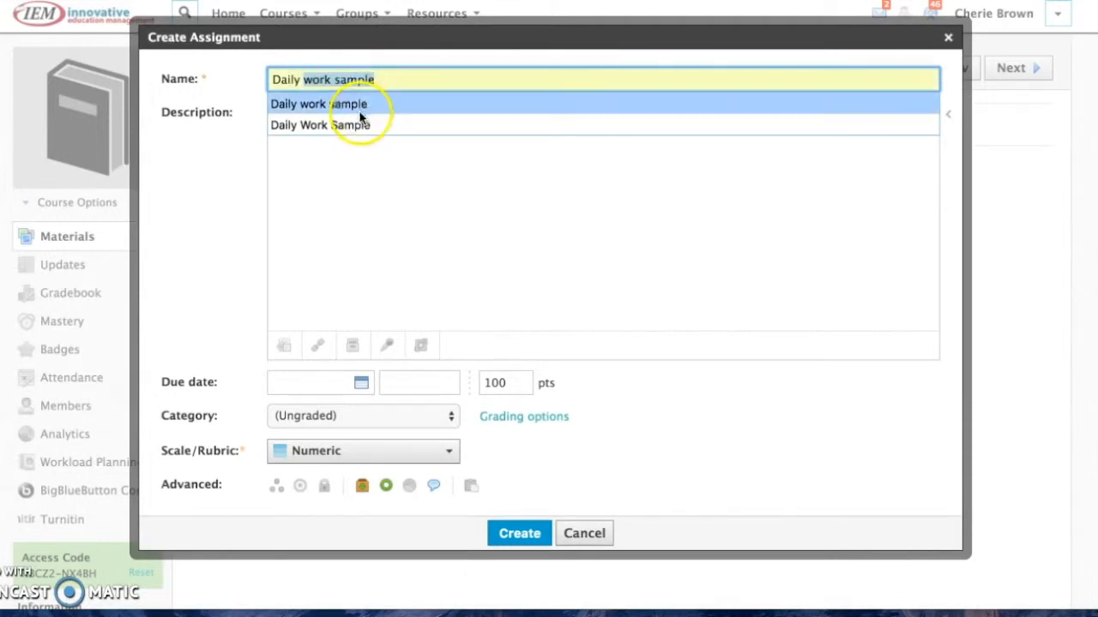
pyautogui.click(360, 125)
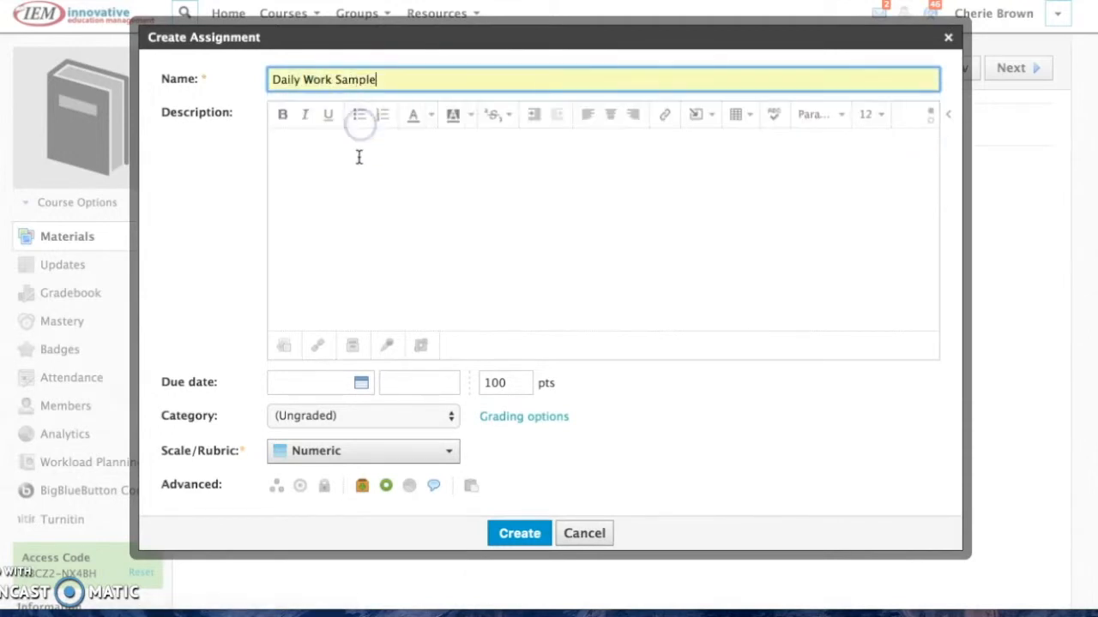
pyautogui.write('Directions:')
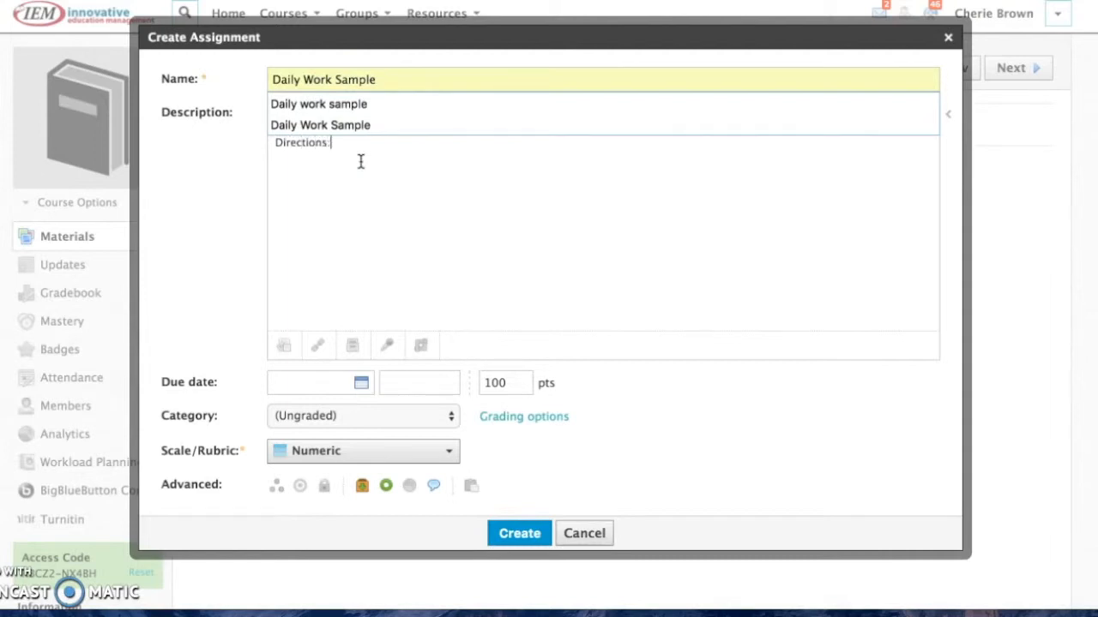
pyautogui.click(386, 208)
pyautogui.click(350, 169)
# - Set Daily Work Sample to 10 points in the Homework category, show its grading options, and create the assignment
pyautogui.click(498, 382)
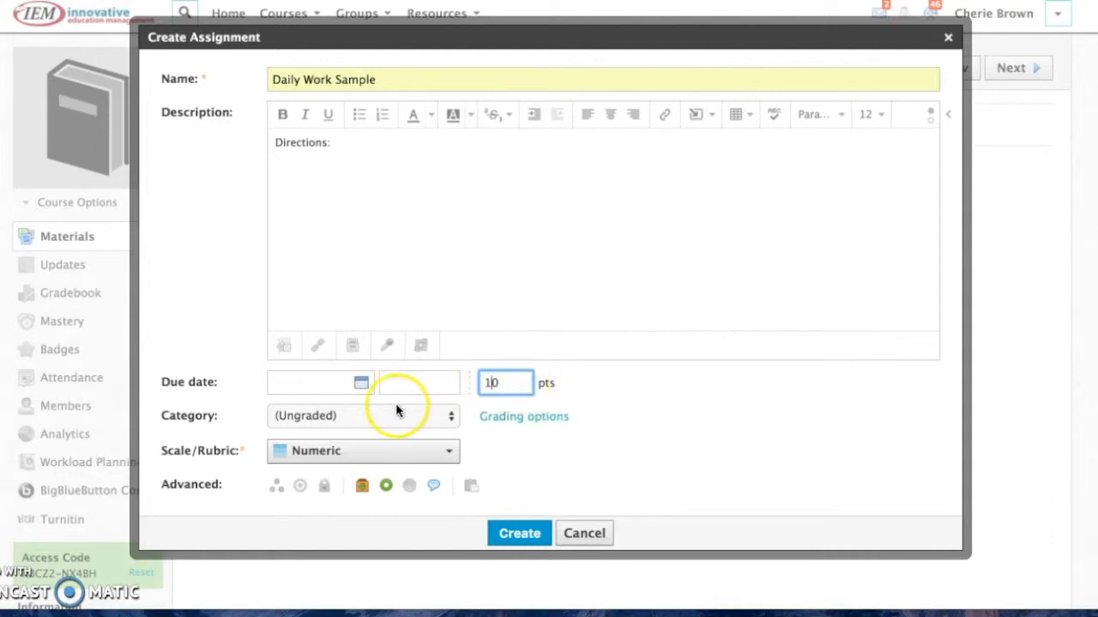
pyautogui.click(440, 421)
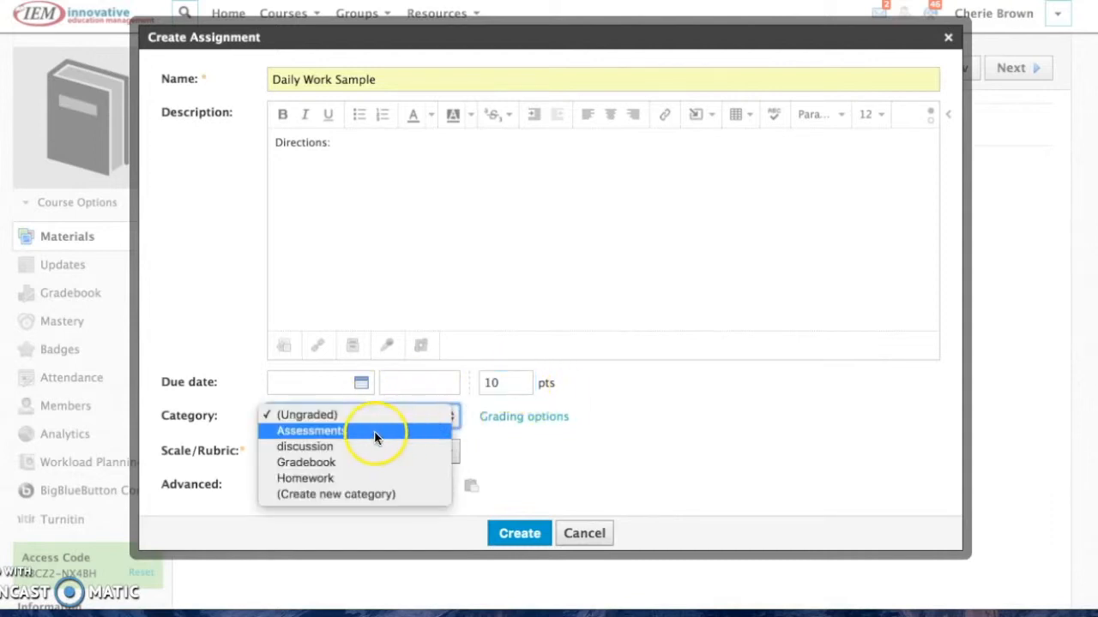
pyautogui.click(338, 477)
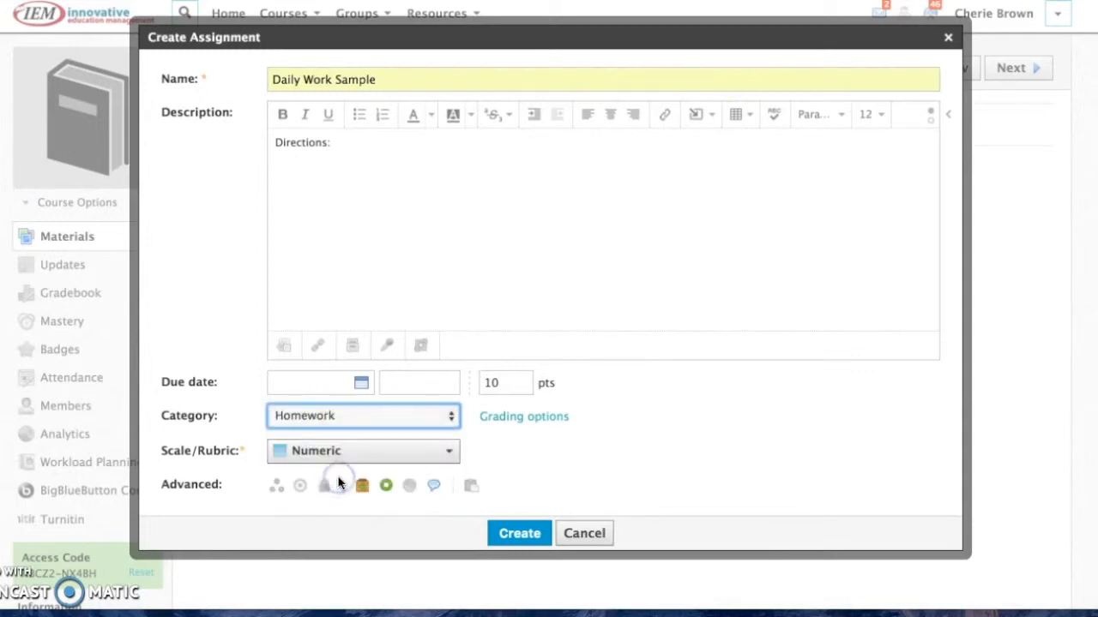
pyautogui.click(513, 417)
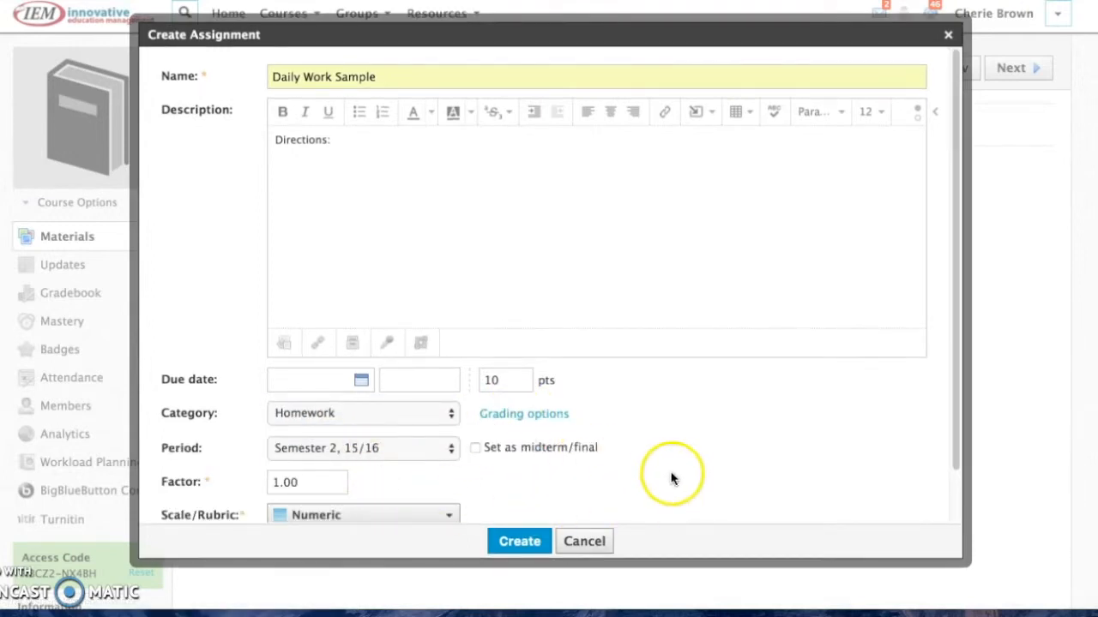
pyautogui.scroll(-2, 643, 489)
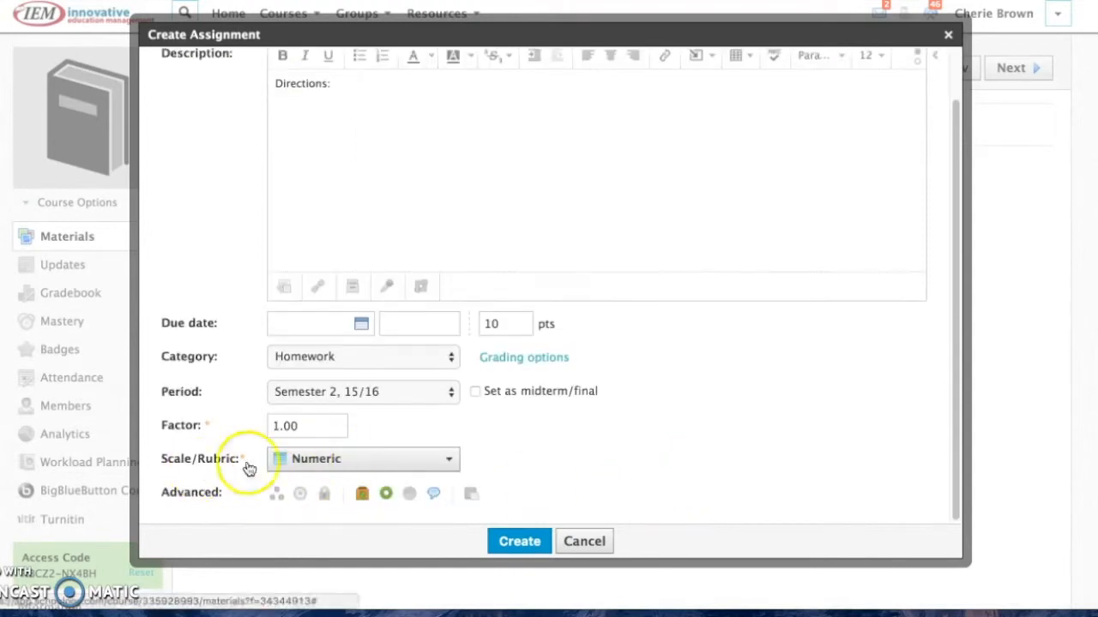
pyautogui.click(523, 543)
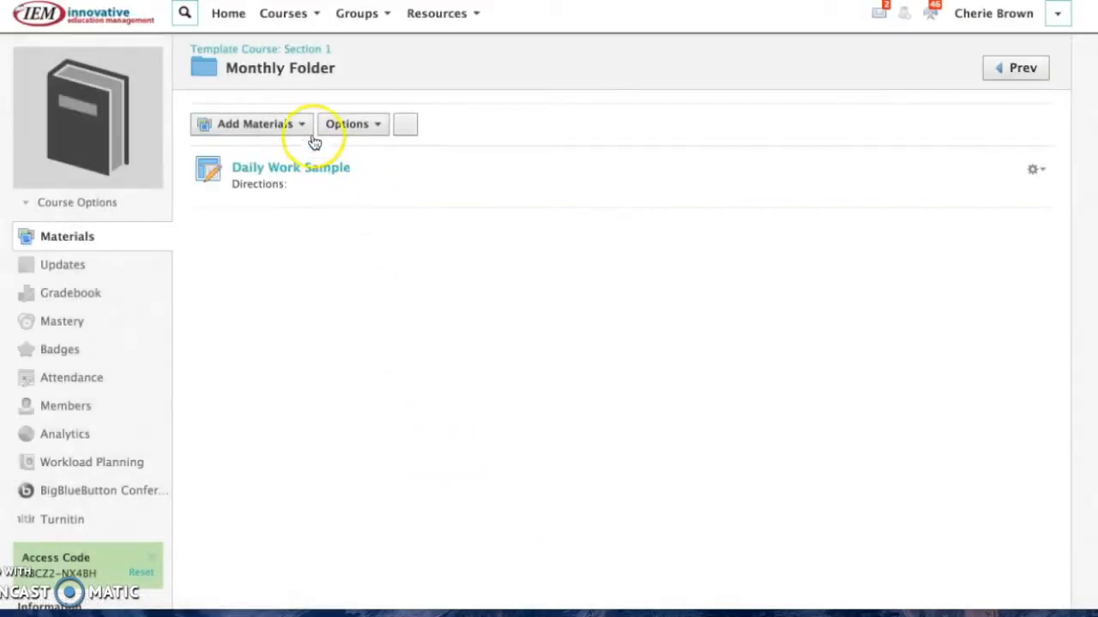
# - Start a second assignment in Monthly Folder named Gradebook upload with the description "Directions:"
pyautogui.click(303, 125)
pyautogui.click(296, 183)
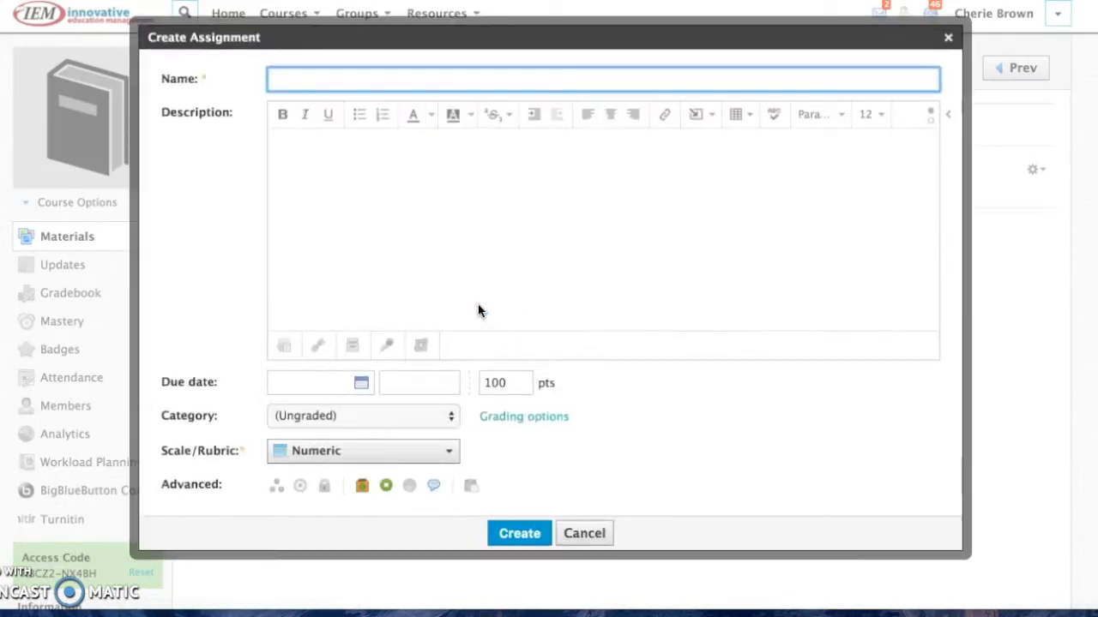
pyautogui.click(296, 81)
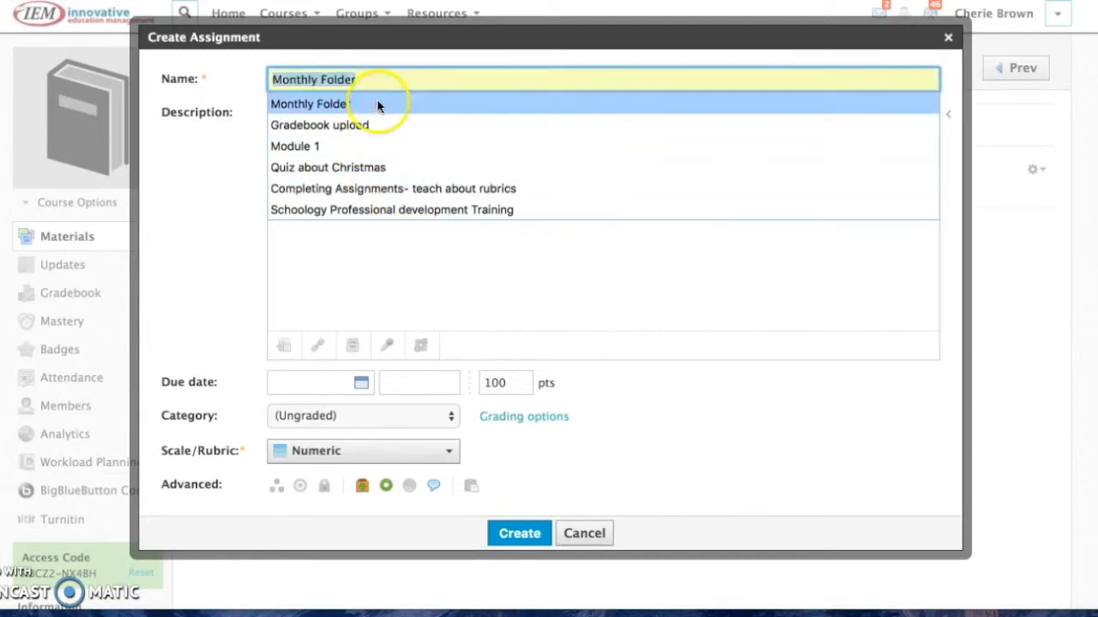
pyautogui.write('Gradbu')
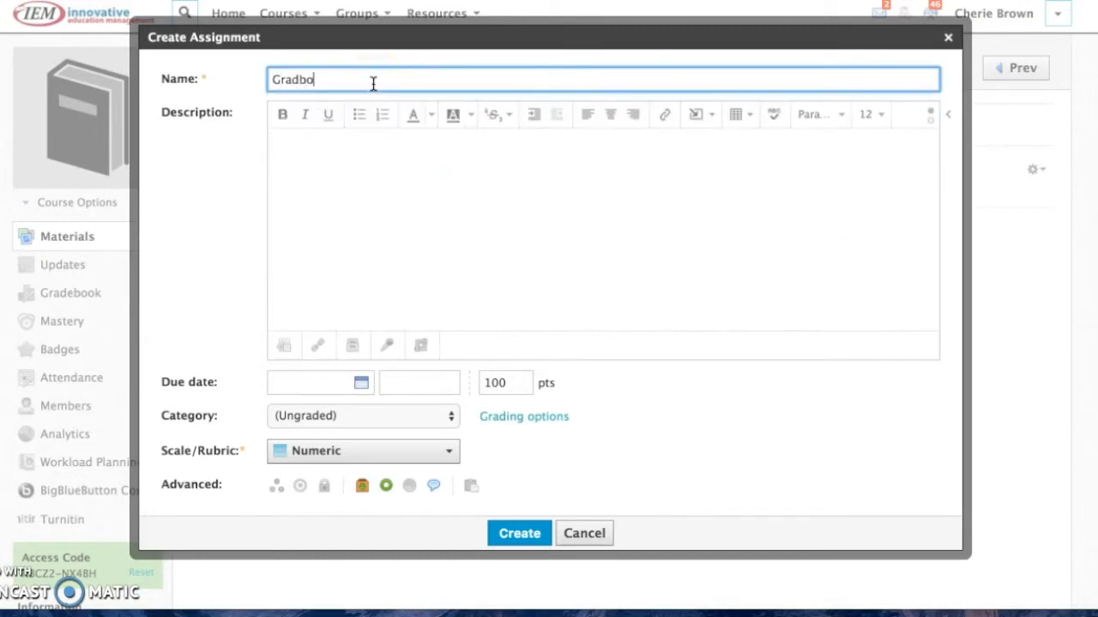
pyautogui.press('BackSpace')
pyautogui.write('ebook upload')
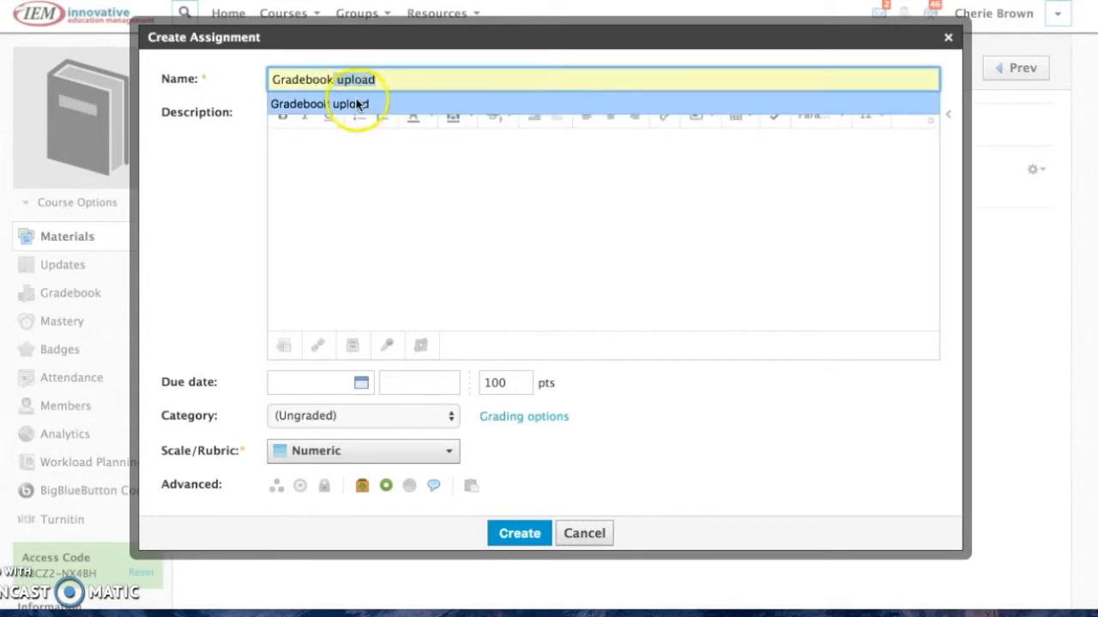
pyautogui.click(355, 103)
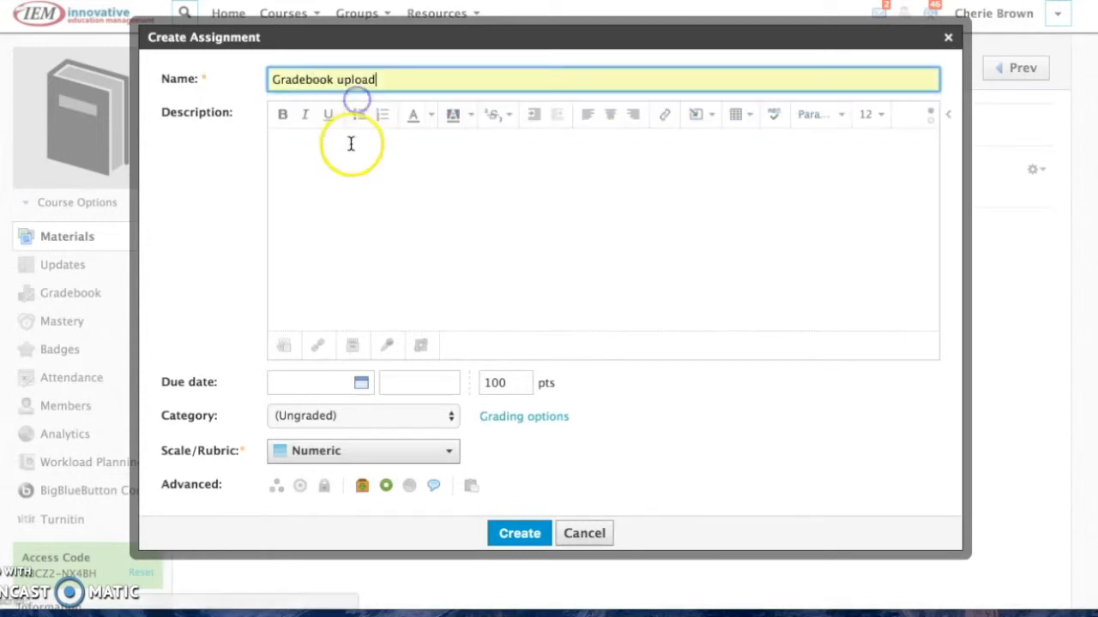
pyautogui.click(349, 159)
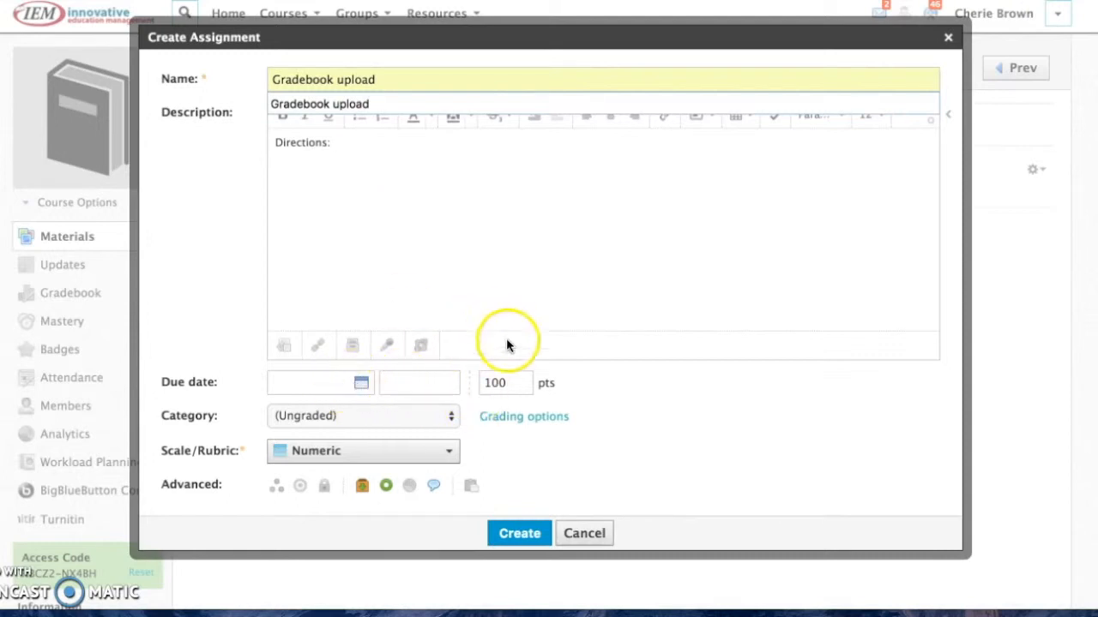
# - Set Gradebook upload to 1 point in the Gradebook category and create the assignment
pyautogui.moveTo(507, 382); pyautogui.dragTo(477, 384)
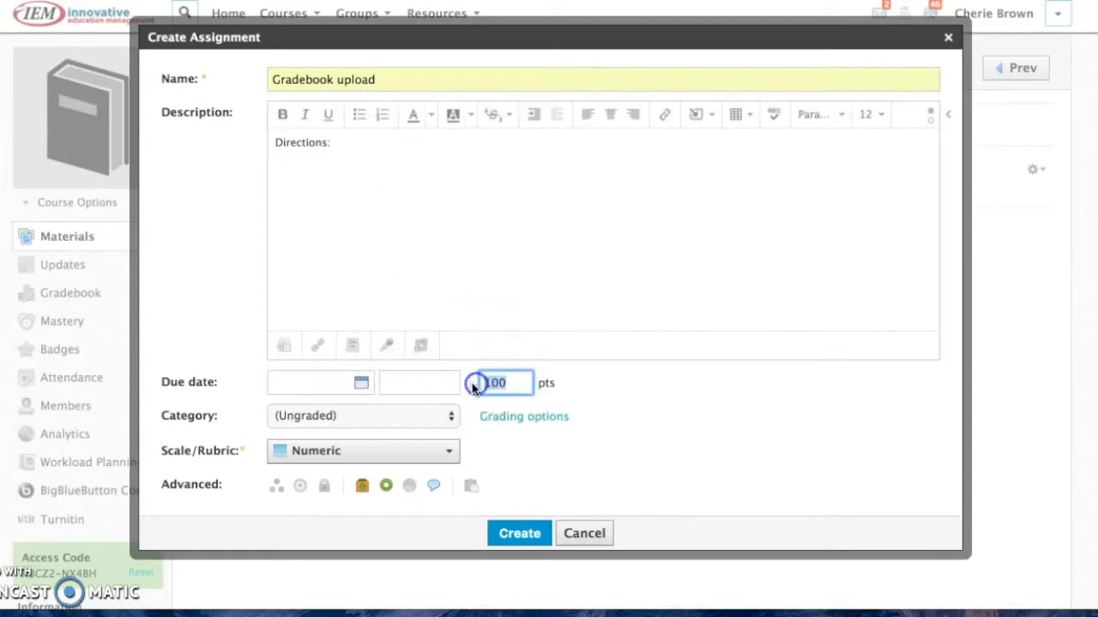
pyautogui.write('1')
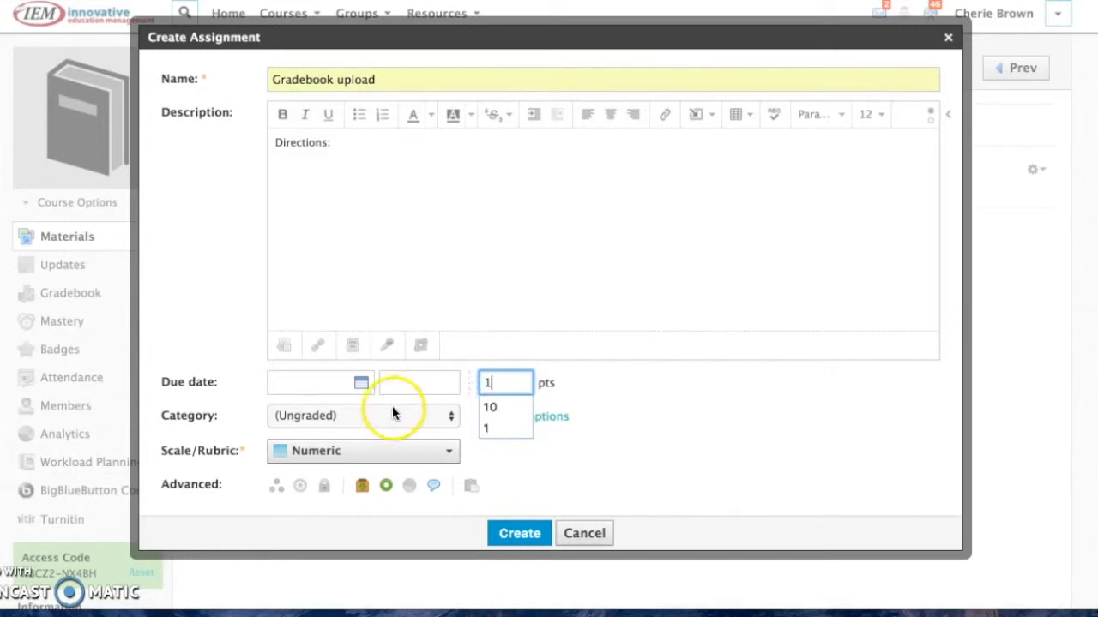
pyautogui.click(448, 416)
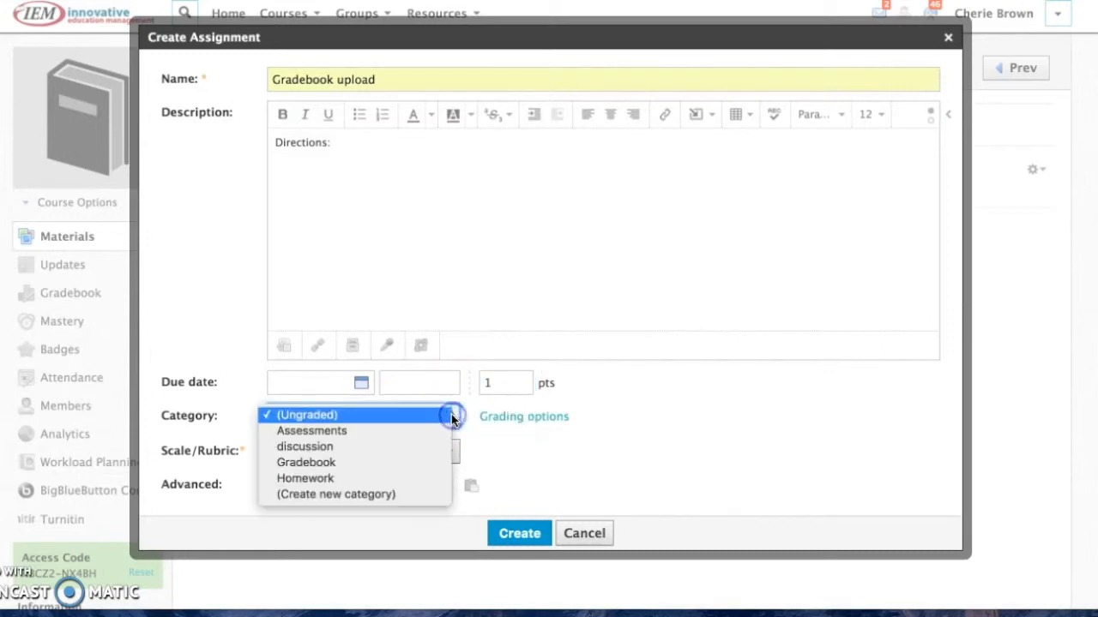
pyautogui.click(425, 462)
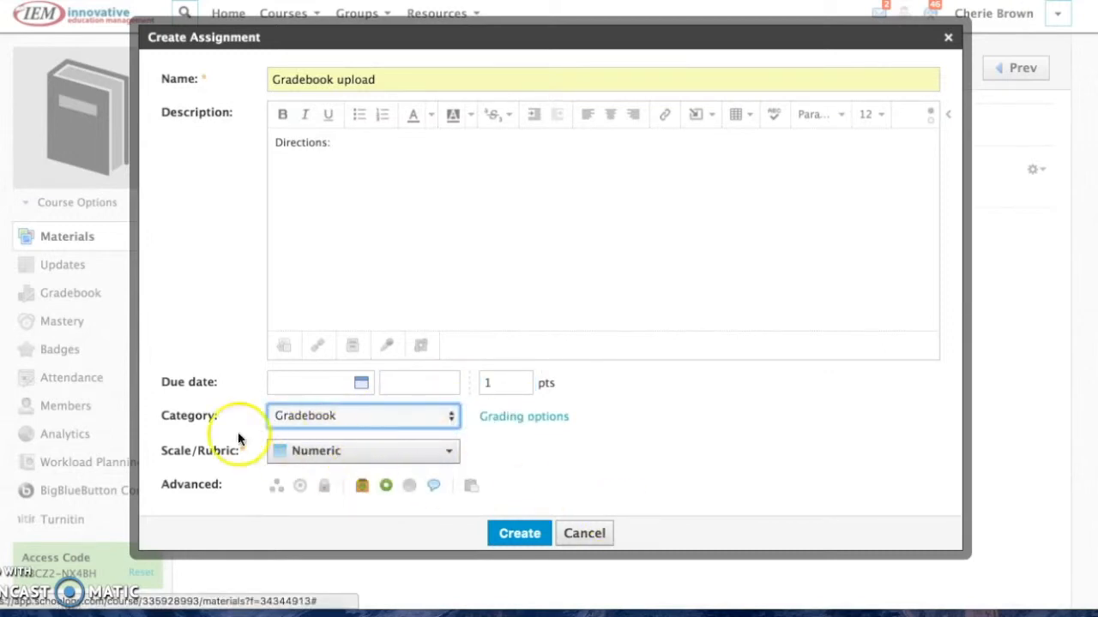
pyautogui.click(519, 534)
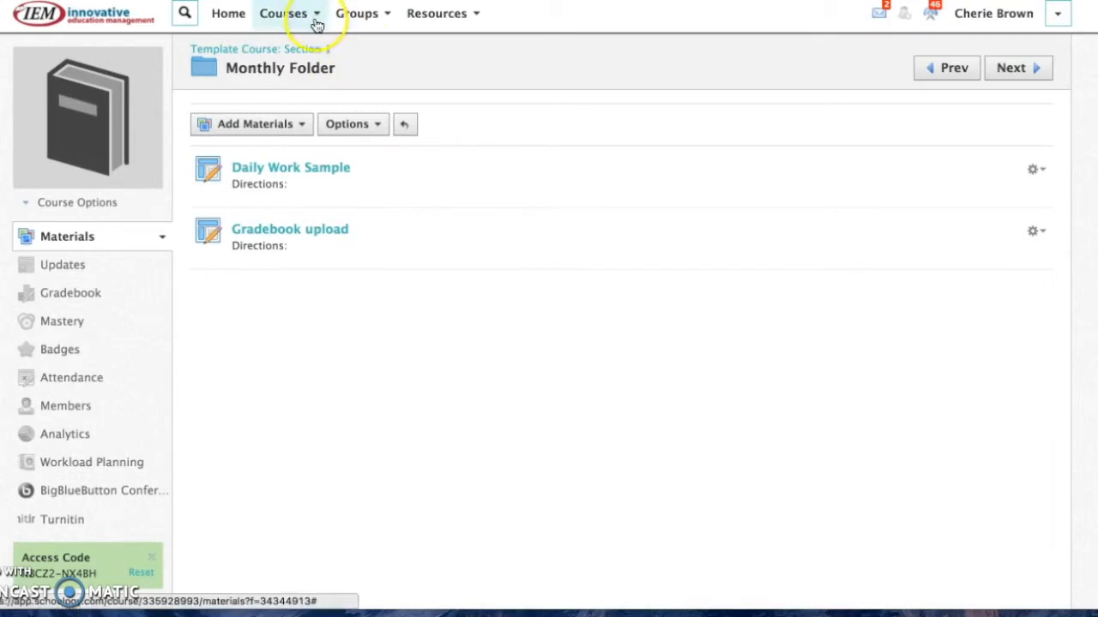
# - Return to the Template Course materials and start copying Monthly Folder to Algebra 1: Section 1, with no destination folder
pyautogui.click(283, 49)
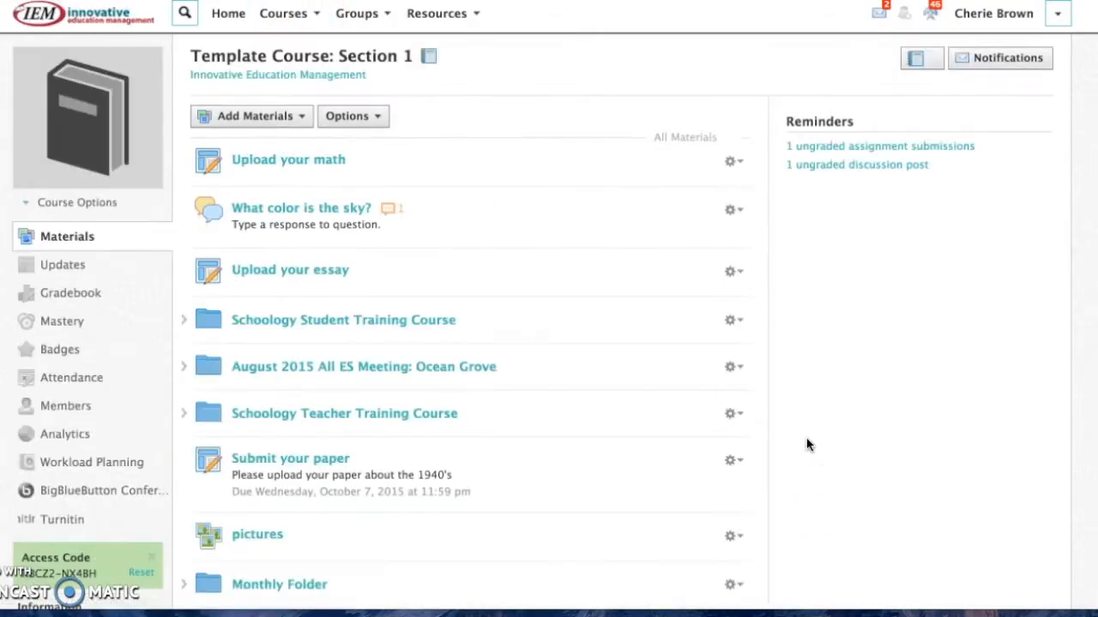
pyautogui.scroll(-2, 831, 553)
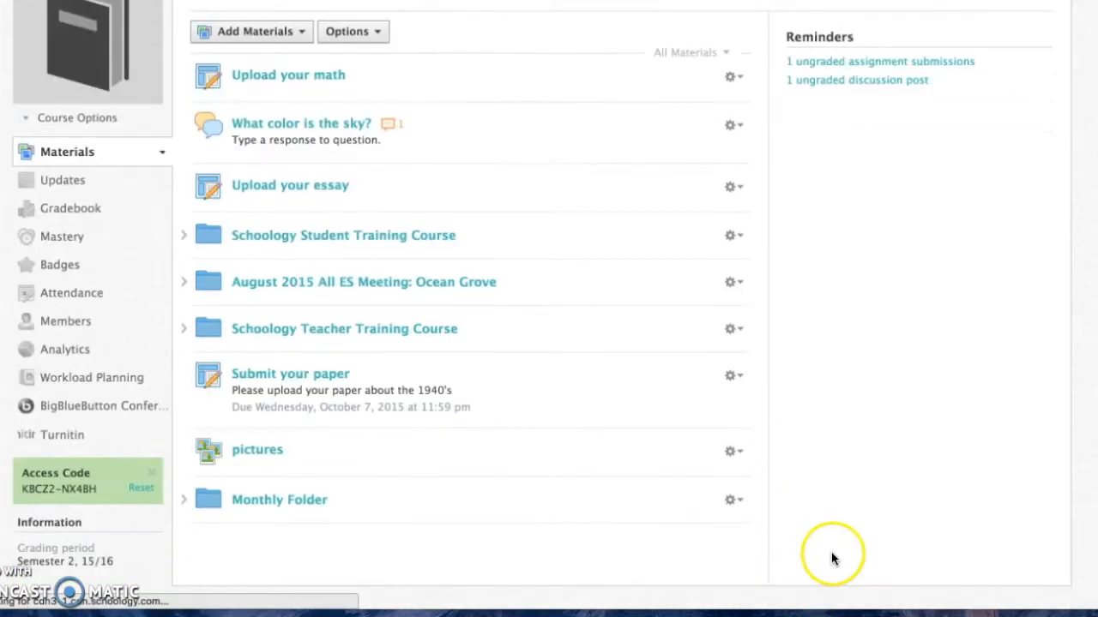
pyautogui.click(743, 500)
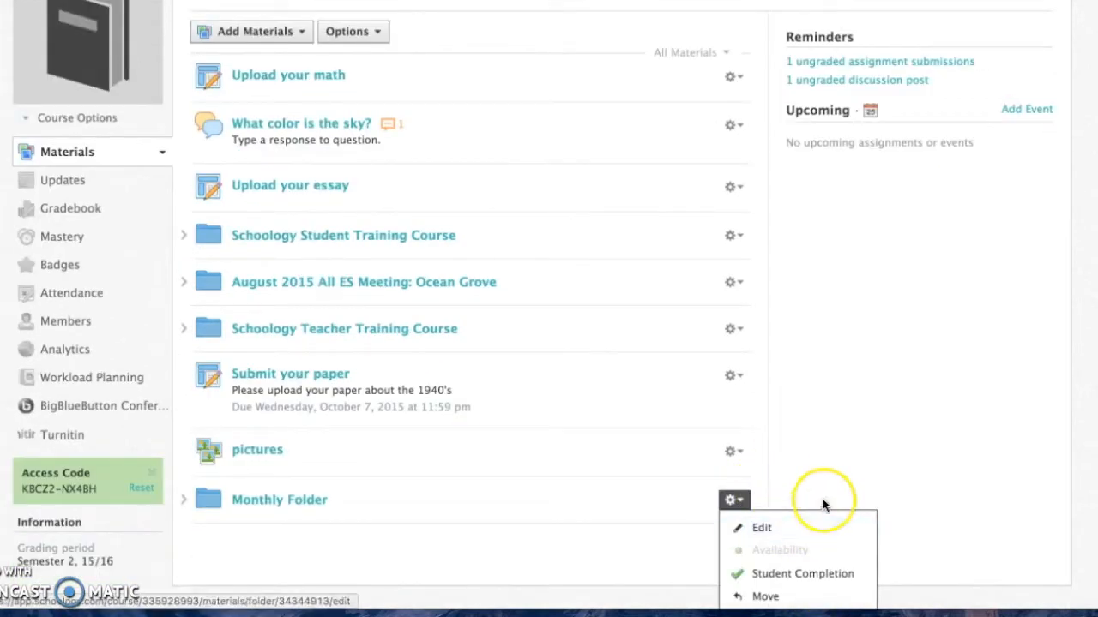
pyautogui.scroll(-2, 904, 510)
pyautogui.click(817, 545)
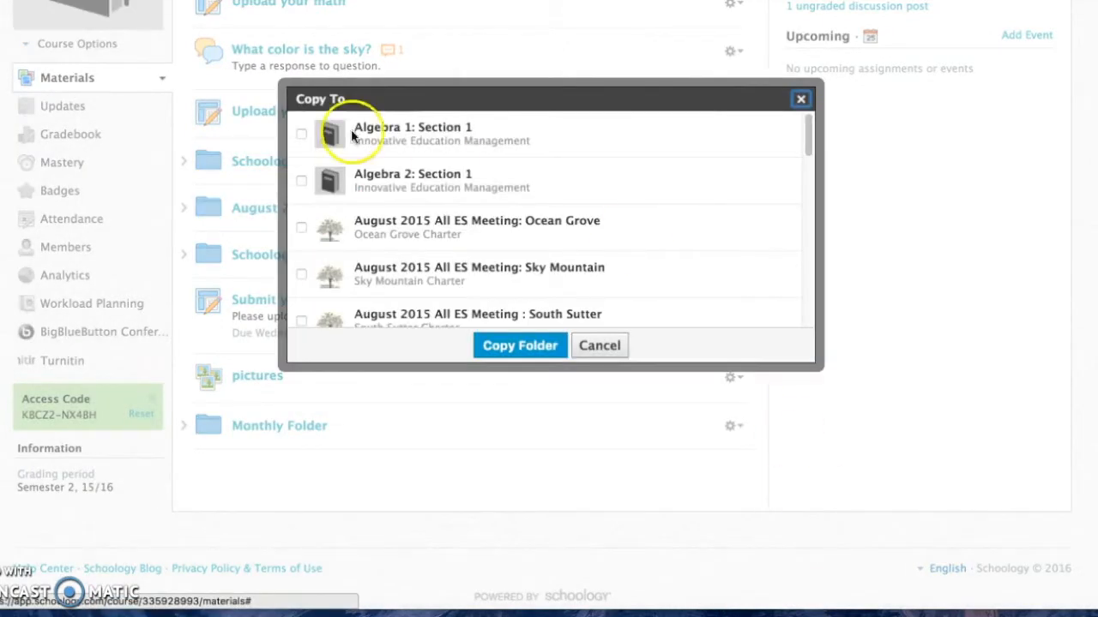
pyautogui.click(301, 137)
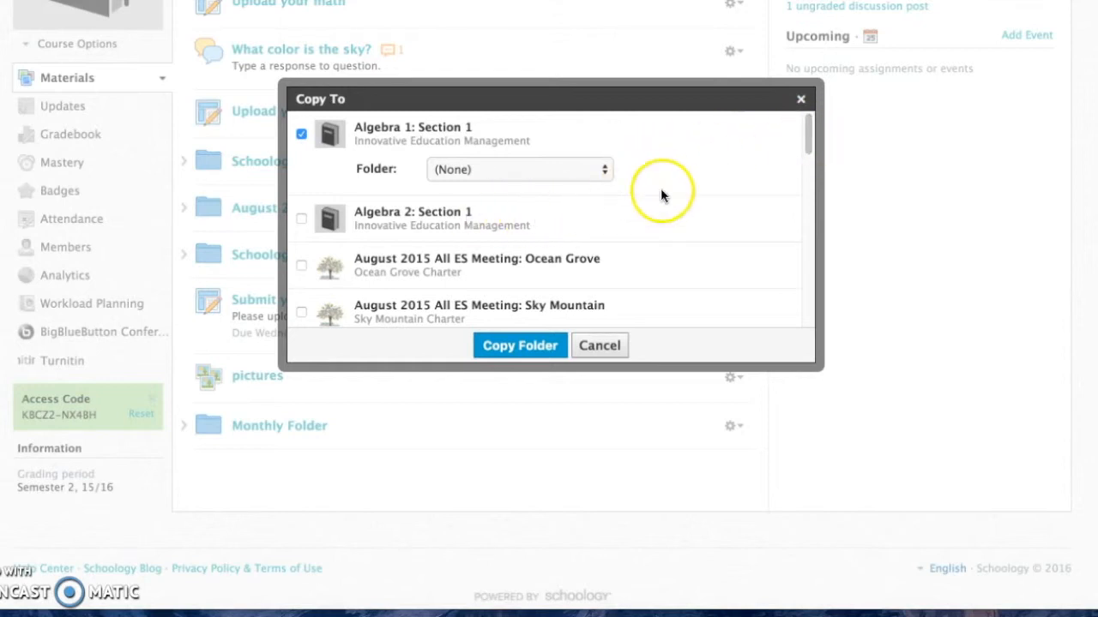
pyautogui.click(532, 348)
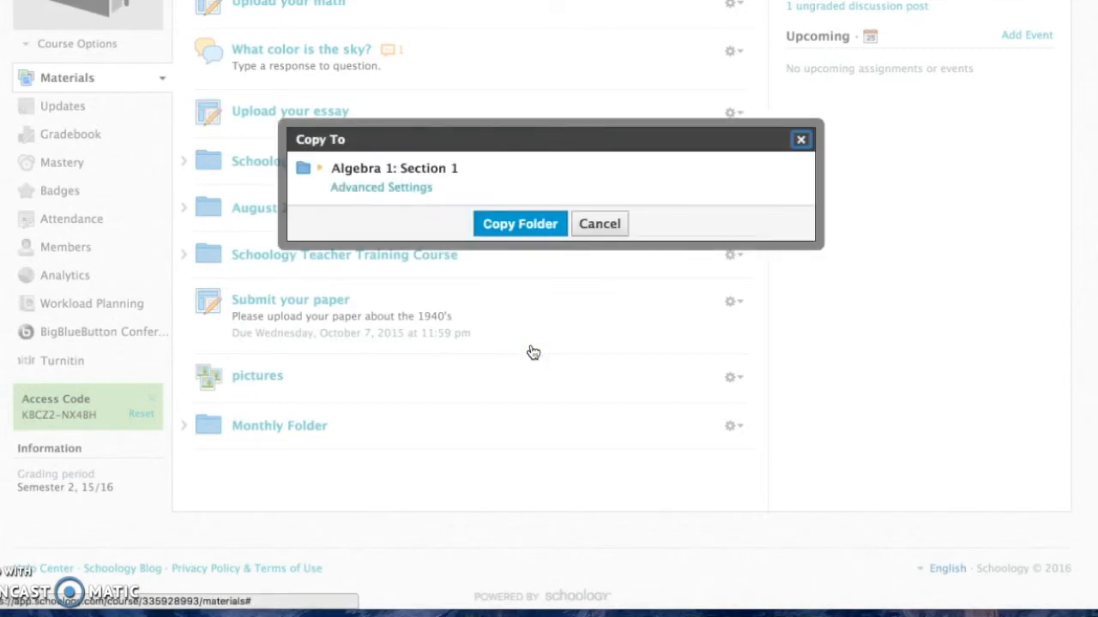
# - Show the assignments in the folder copy and set Daily Work Sample's due date to 1/29/16
pyautogui.click(390, 190)
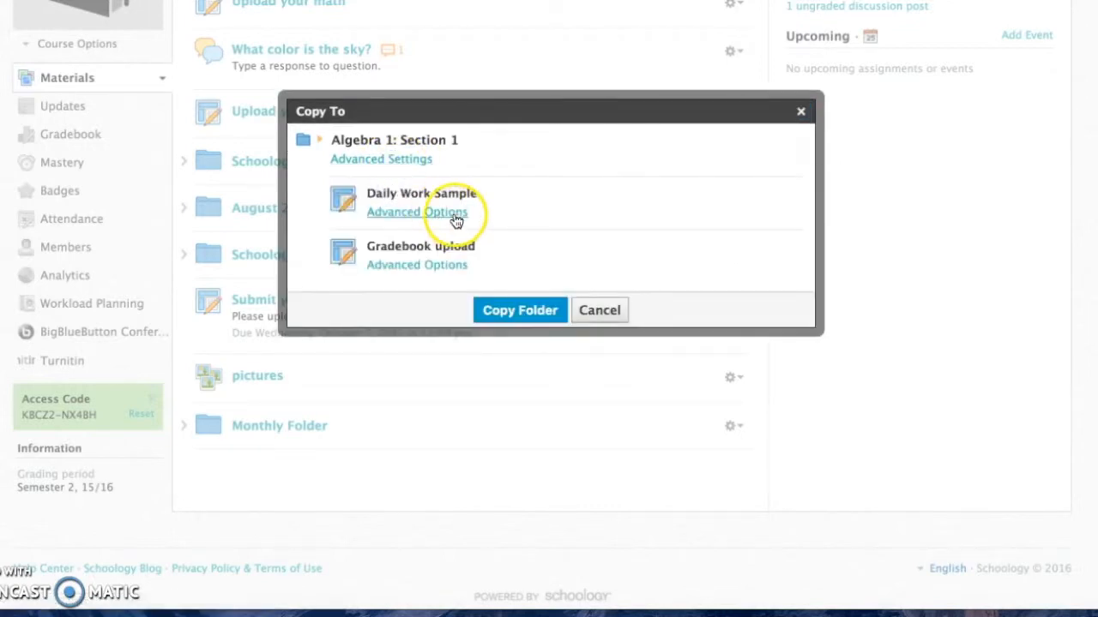
pyautogui.click(456, 221)
pyautogui.click(550, 237)
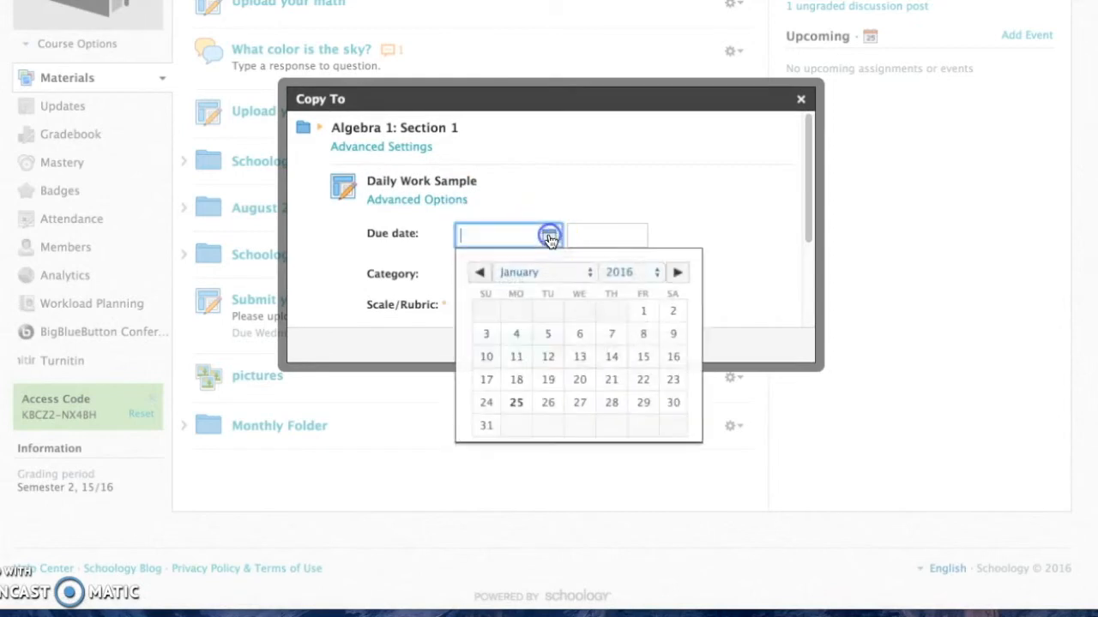
pyautogui.click(644, 403)
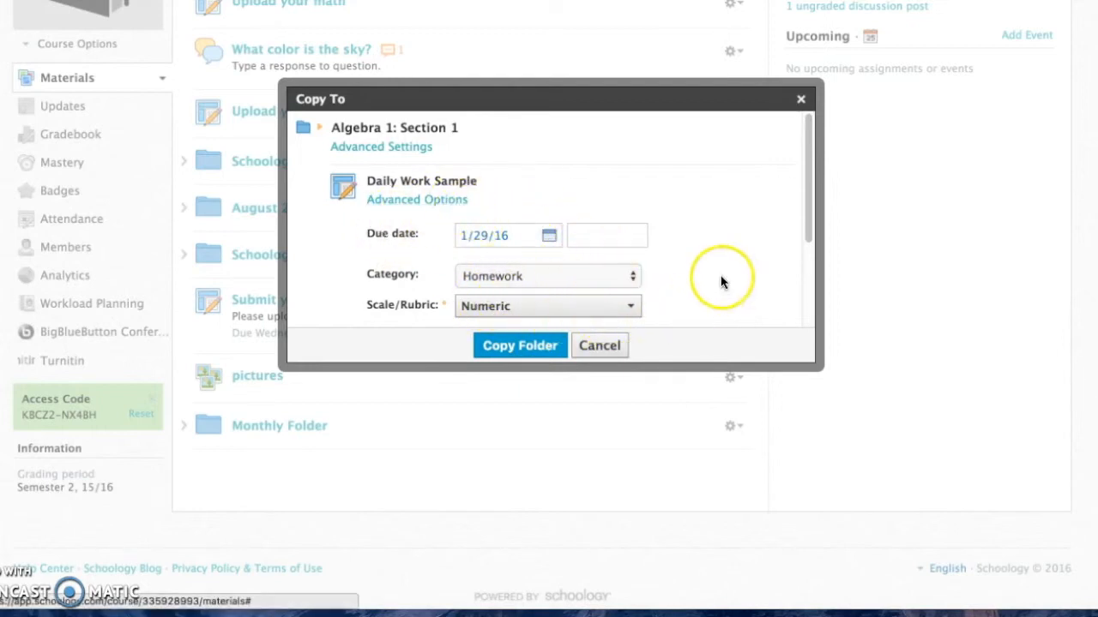
# - Set Gradebook upload's due date to 1/29/16 and copy the folder to Algebra 1
pyautogui.moveTo(811, 214); pyautogui.dragTo(806, 301)
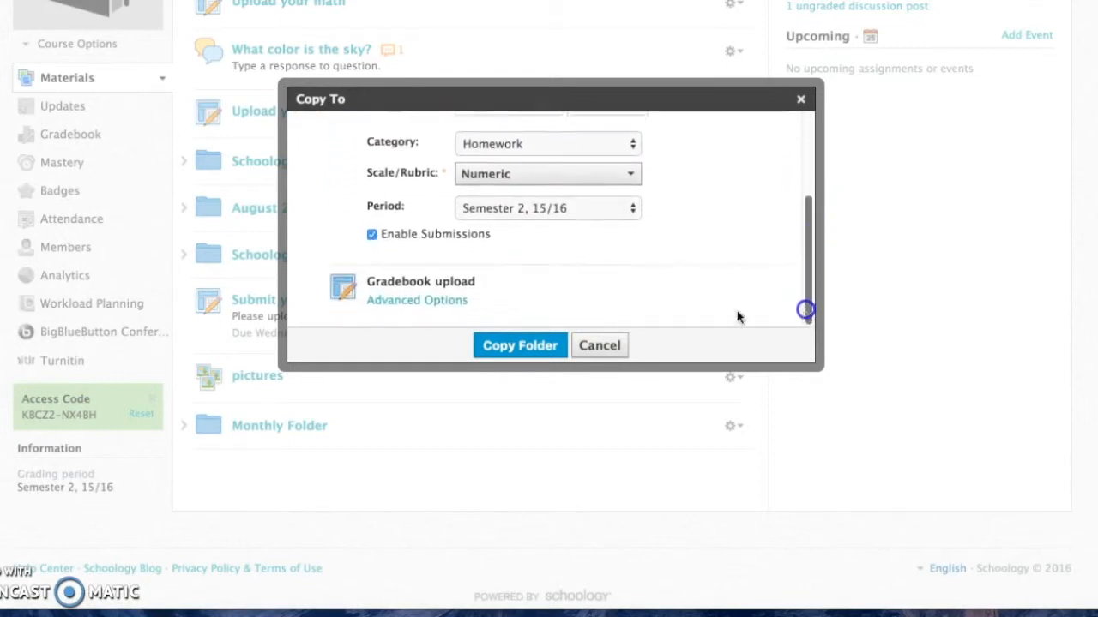
pyautogui.click(455, 301)
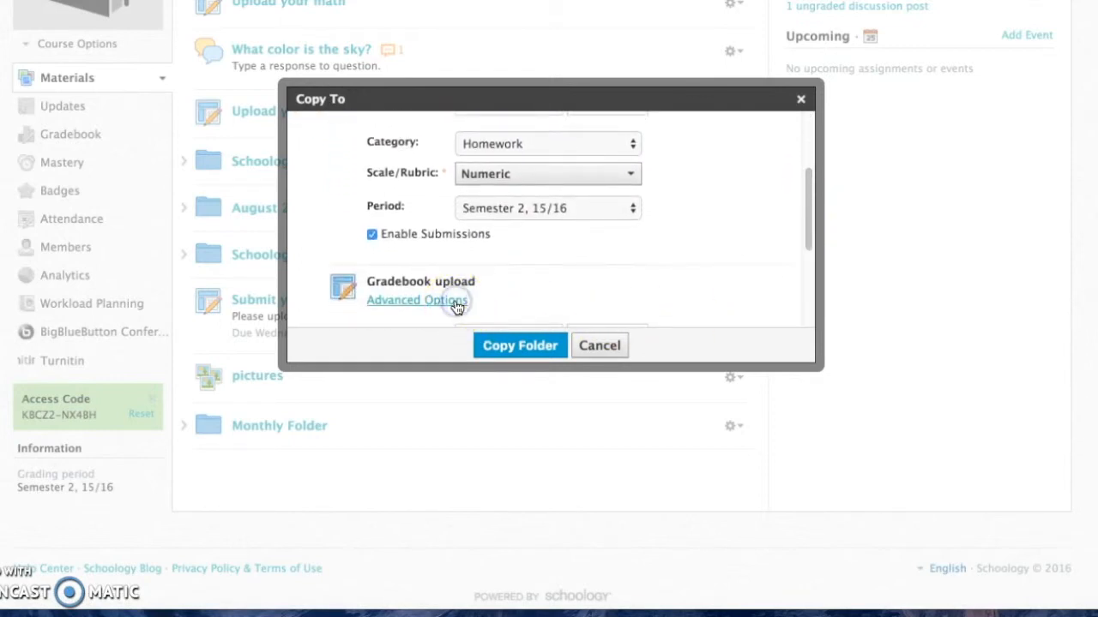
pyautogui.moveTo(808, 220); pyautogui.dragTo(806, 292)
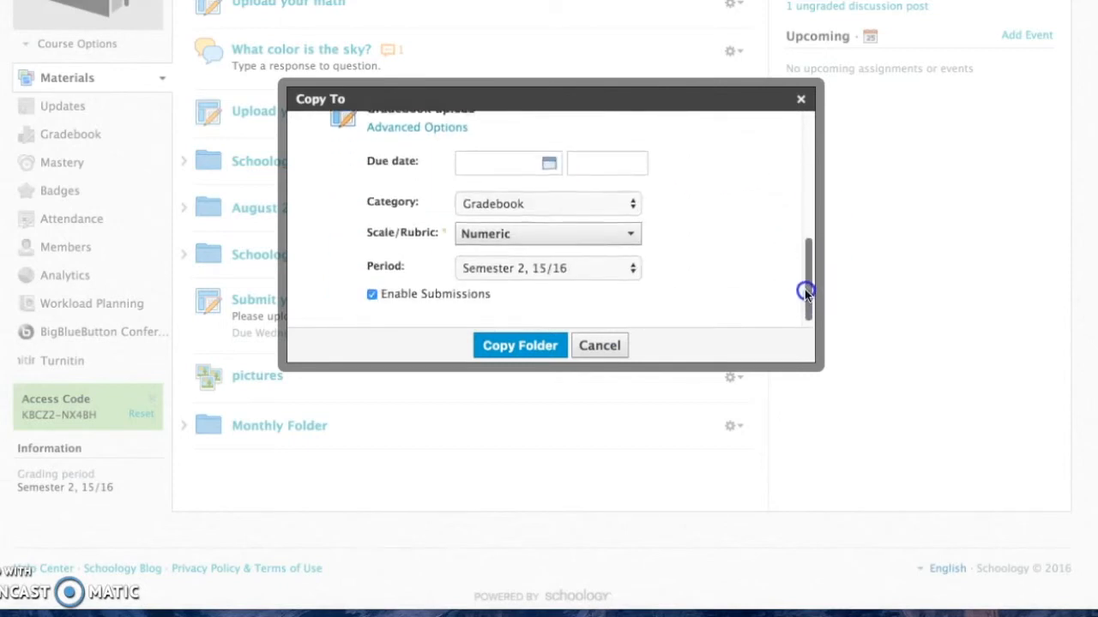
pyautogui.click(550, 158)
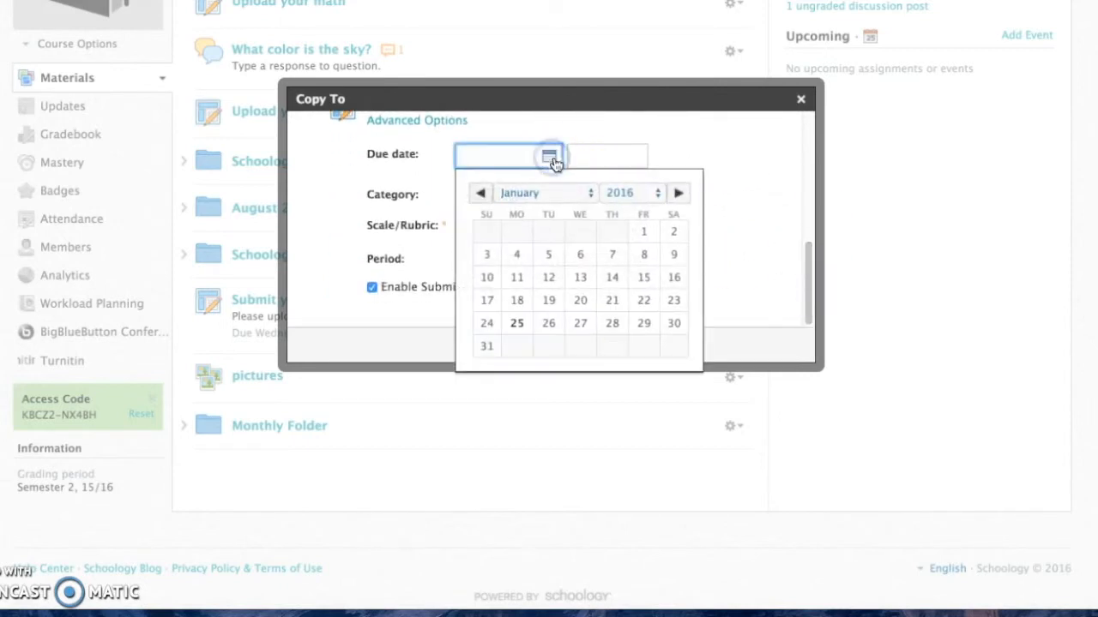
pyautogui.click(644, 324)
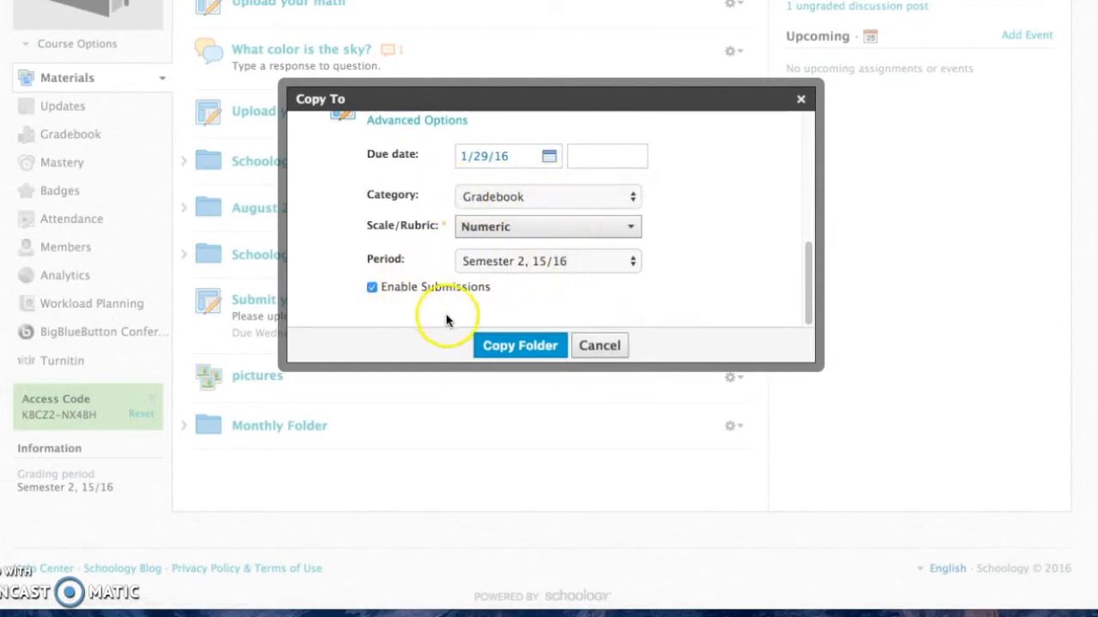
pyautogui.click(524, 345)
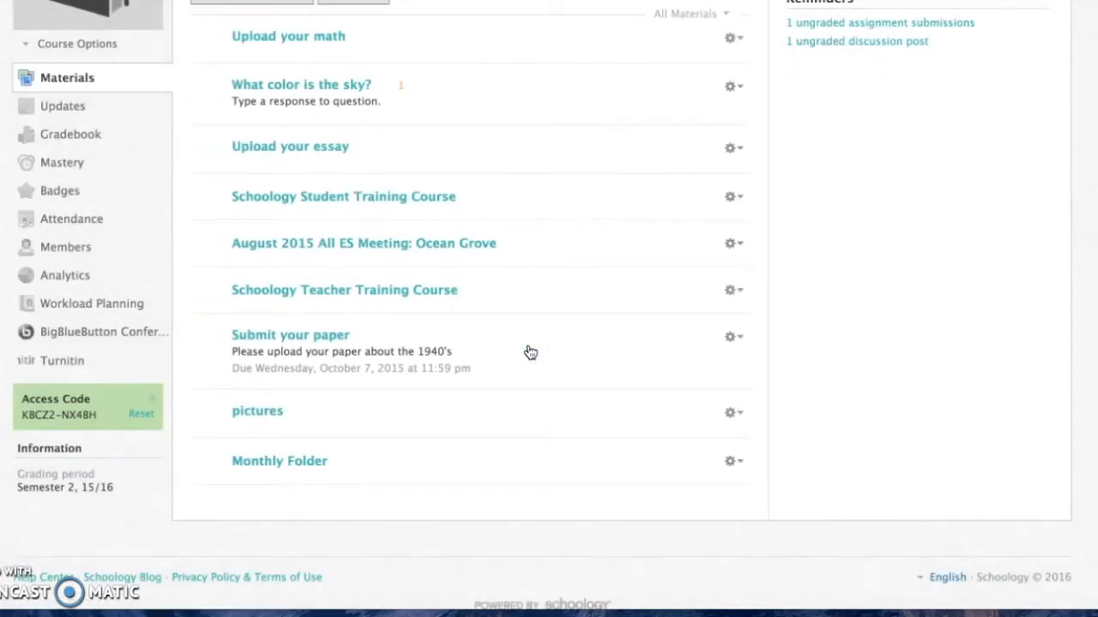
# - Start a second copy of the template's Monthly Folder to Algebra 1: Section 1, with no destination folder
pyautogui.click(736, 463)
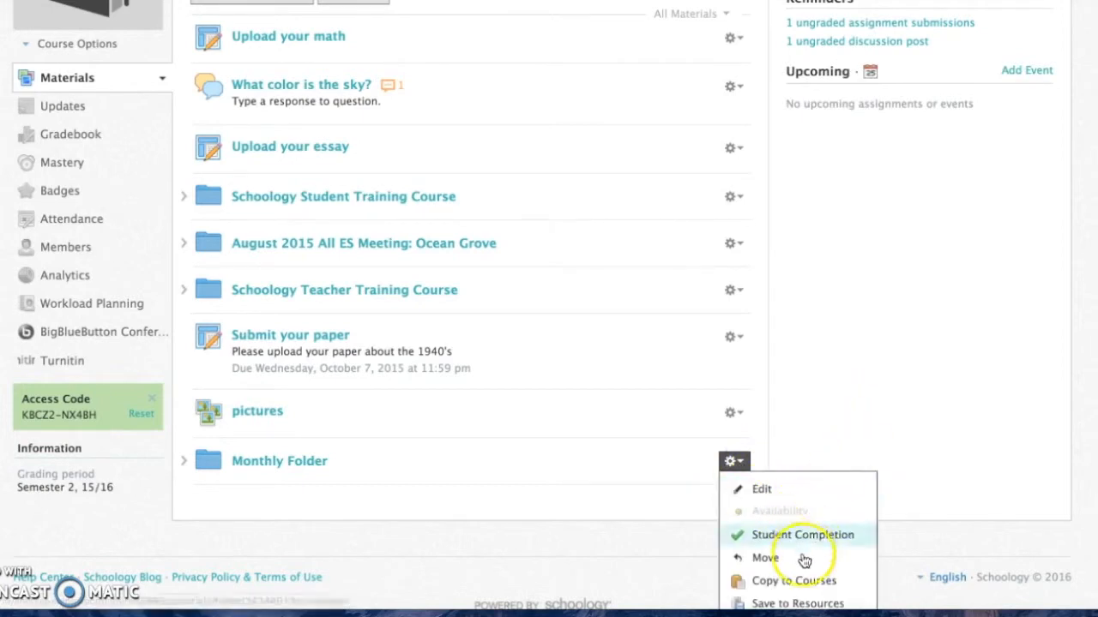
pyautogui.click(807, 580)
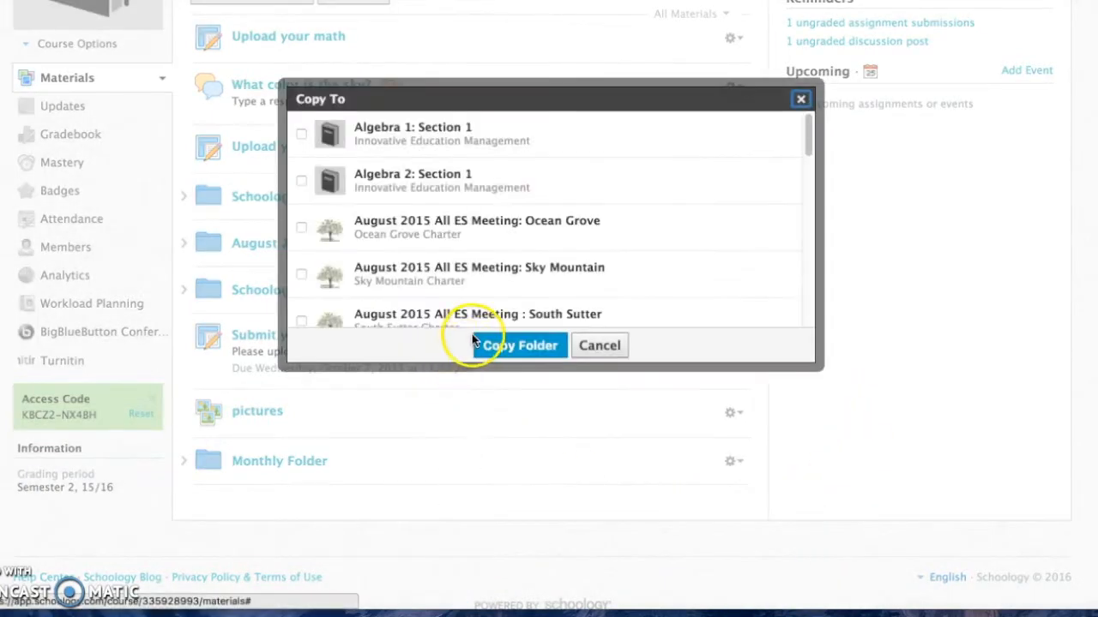
pyautogui.click(302, 133)
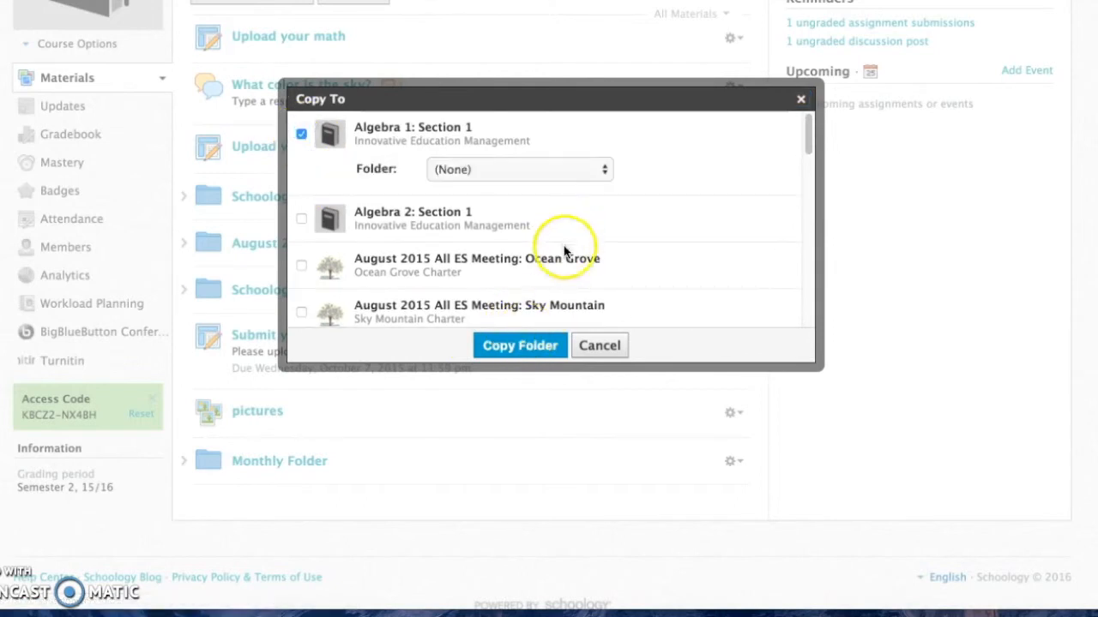
pyautogui.click(544, 347)
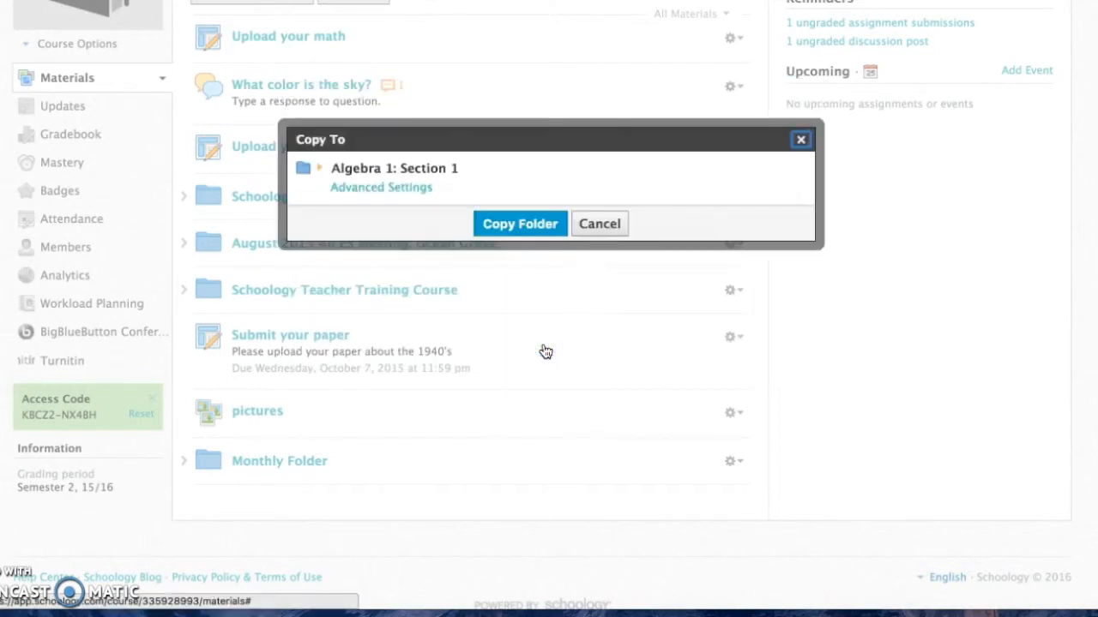
# - Show the assignments in the second folder copy and set Daily Work Sample's due date to 2/26/16
pyautogui.click(419, 188)
pyautogui.click(458, 212)
pyautogui.click(549, 234)
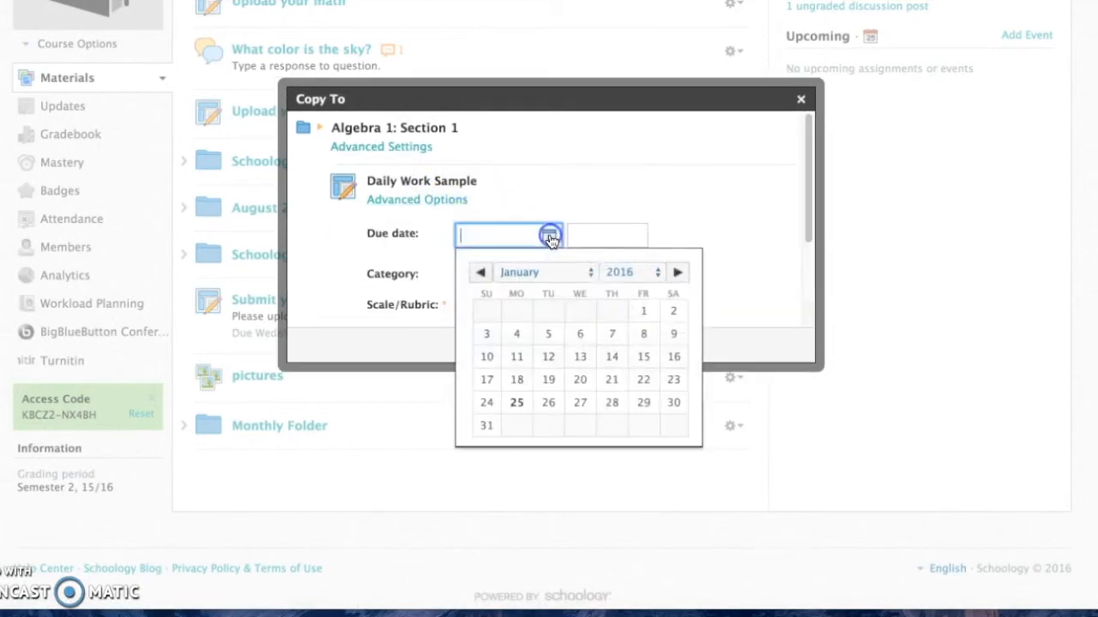
pyautogui.click(676, 271)
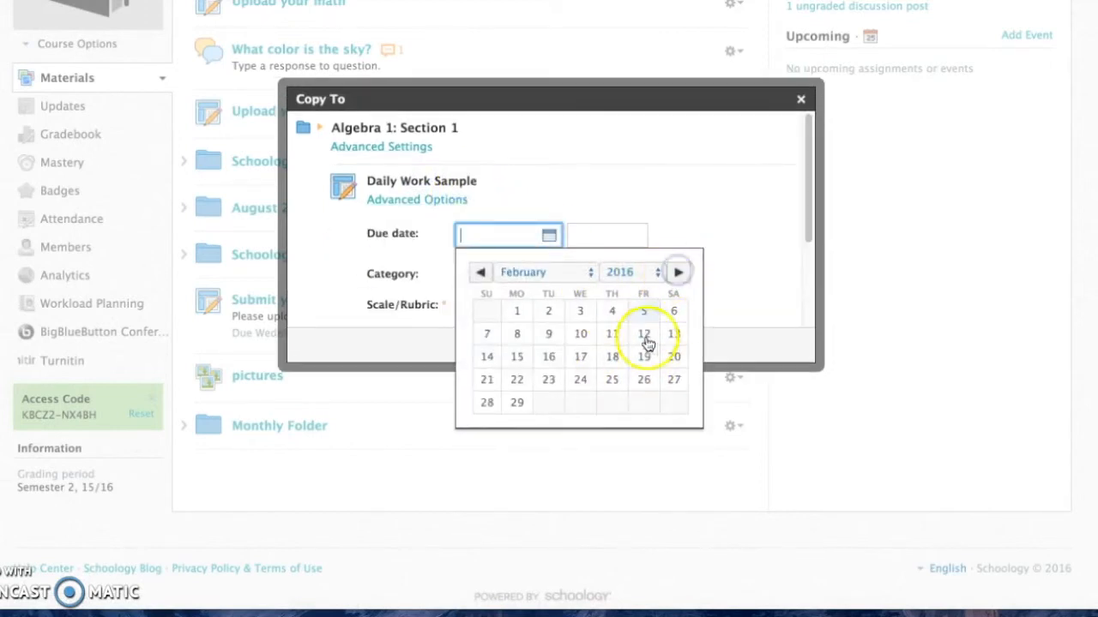
pyautogui.click(646, 380)
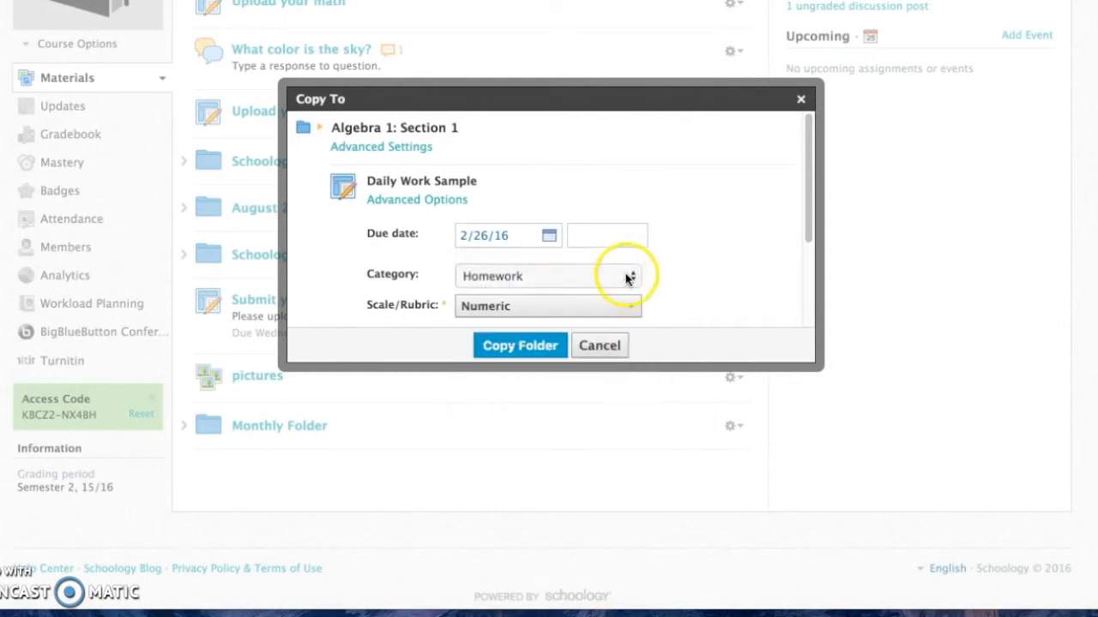
# - Set Gradebook upload's due date to 2/26/16 and copy the second folder to Algebra 1
pyautogui.moveTo(803, 228); pyautogui.dragTo(803, 298)
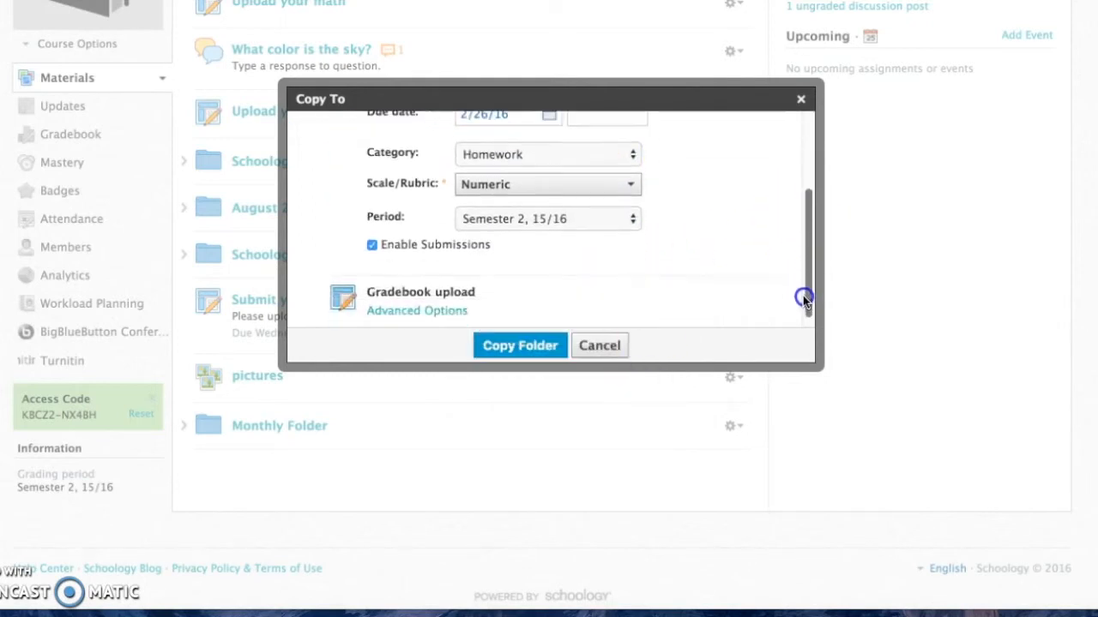
pyautogui.click(419, 313)
pyautogui.moveTo(810, 227); pyautogui.dragTo(803, 297)
pyautogui.click(549, 179)
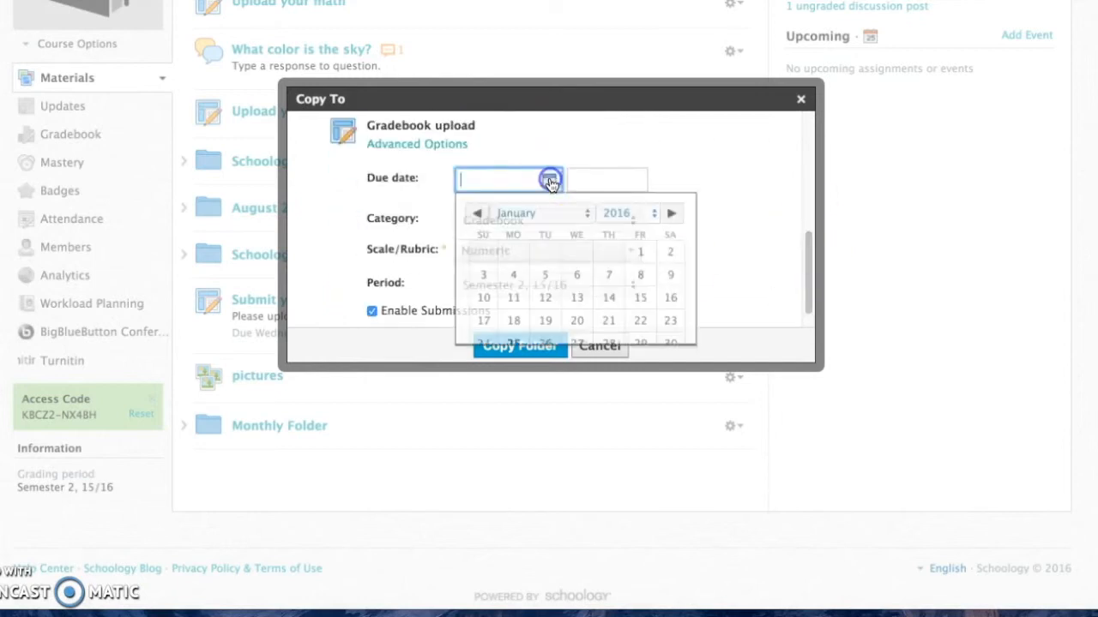
pyautogui.click(678, 217)
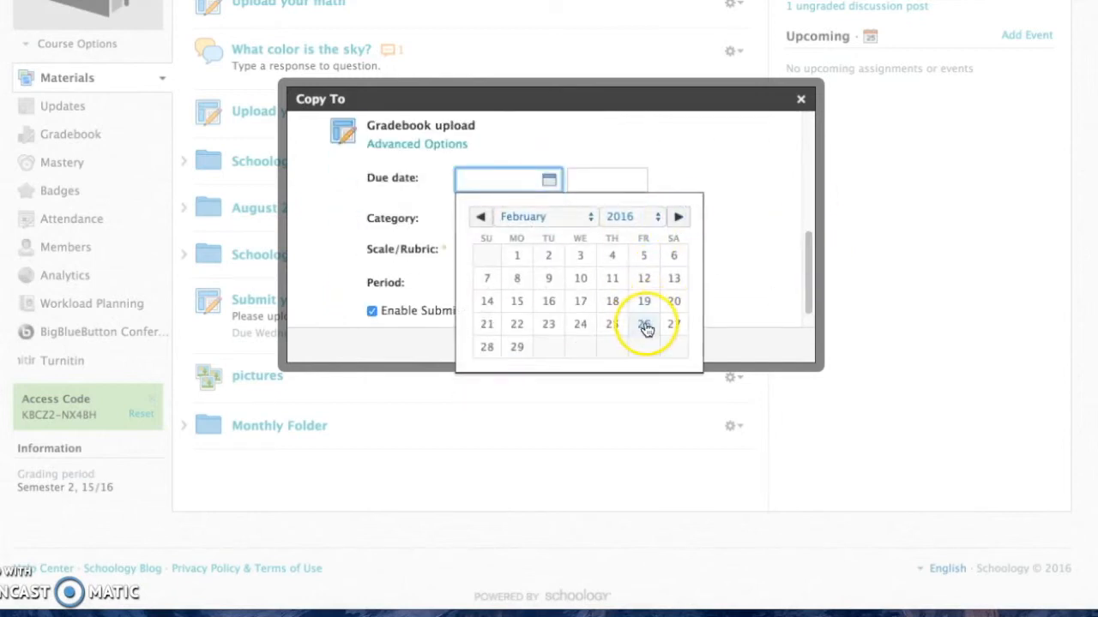
pyautogui.click(645, 324)
pyautogui.moveTo(806, 246); pyautogui.dragTo(806, 283)
pyautogui.click(525, 345)
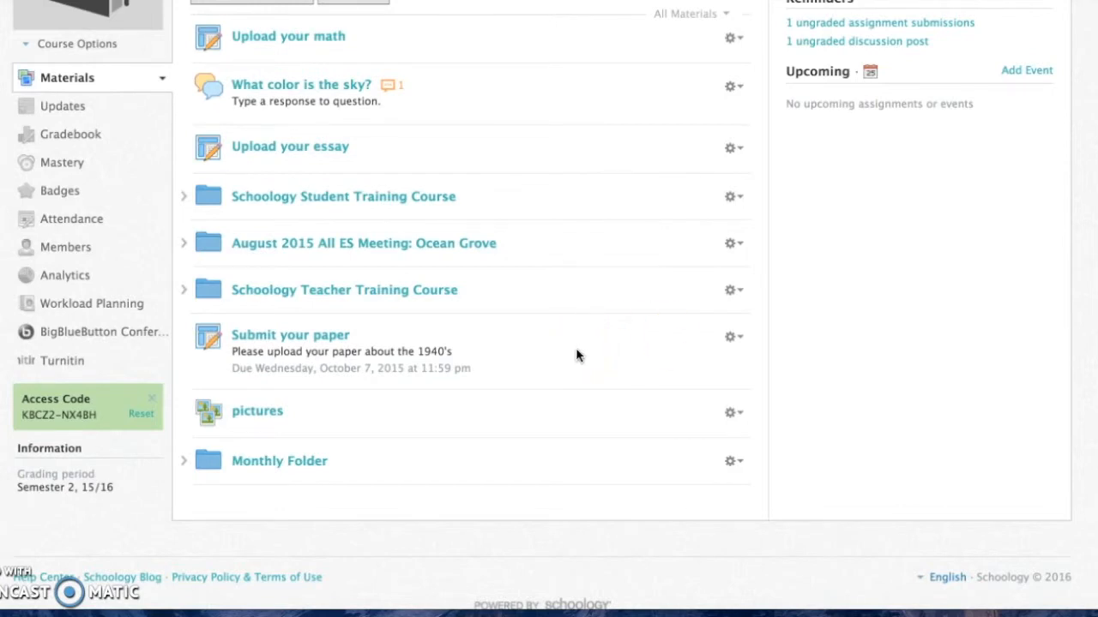
# - Open the Algebra 1: Section 1 course from the course list
pyautogui.scroll(3, 501, 358)
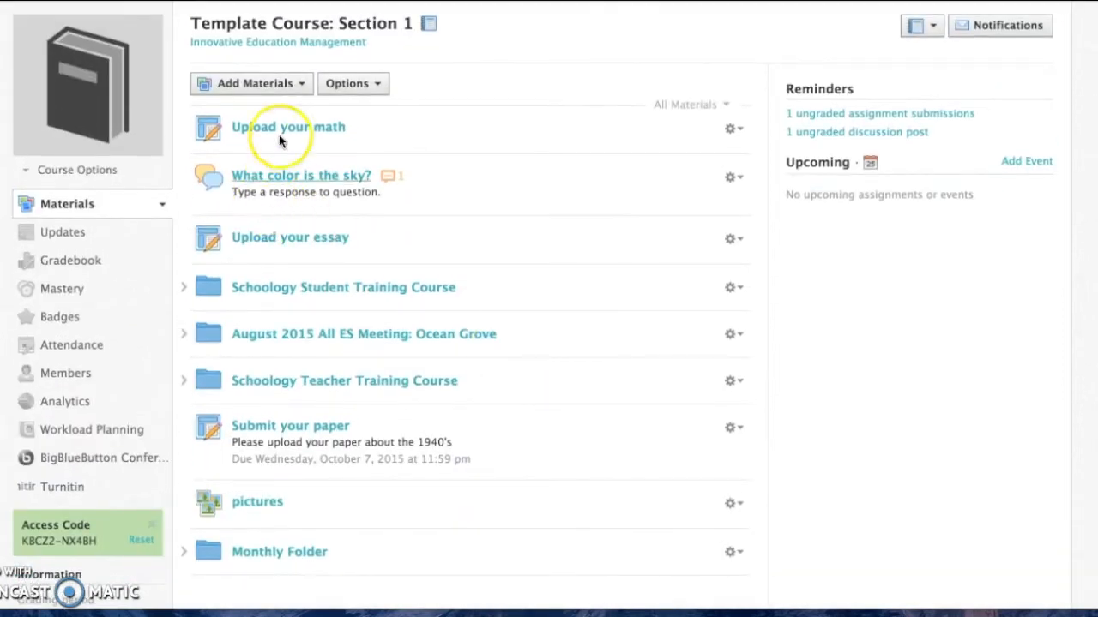
pyautogui.scroll(2, 301, 62)
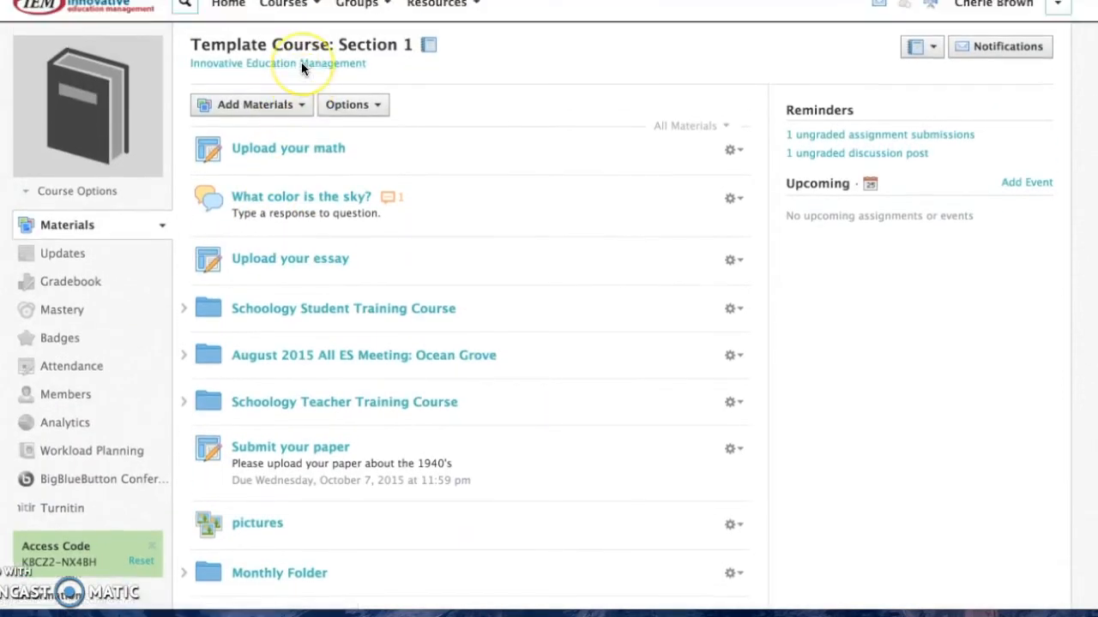
pyautogui.click(315, 18)
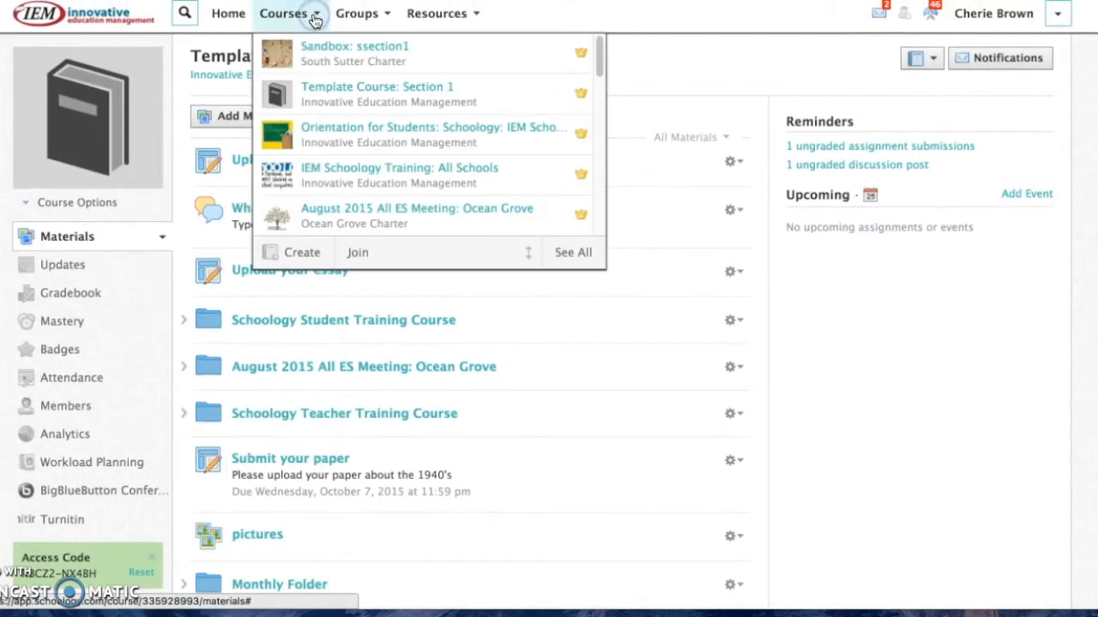
pyautogui.moveTo(599, 75); pyautogui.dragTo(597, 130)
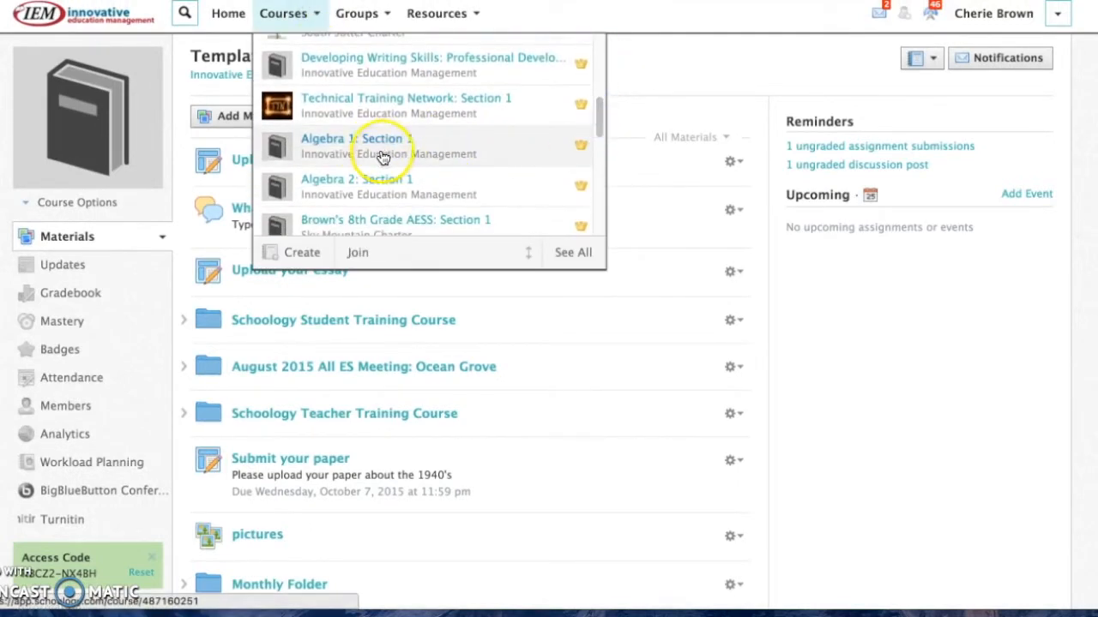
pyautogui.click(334, 148)
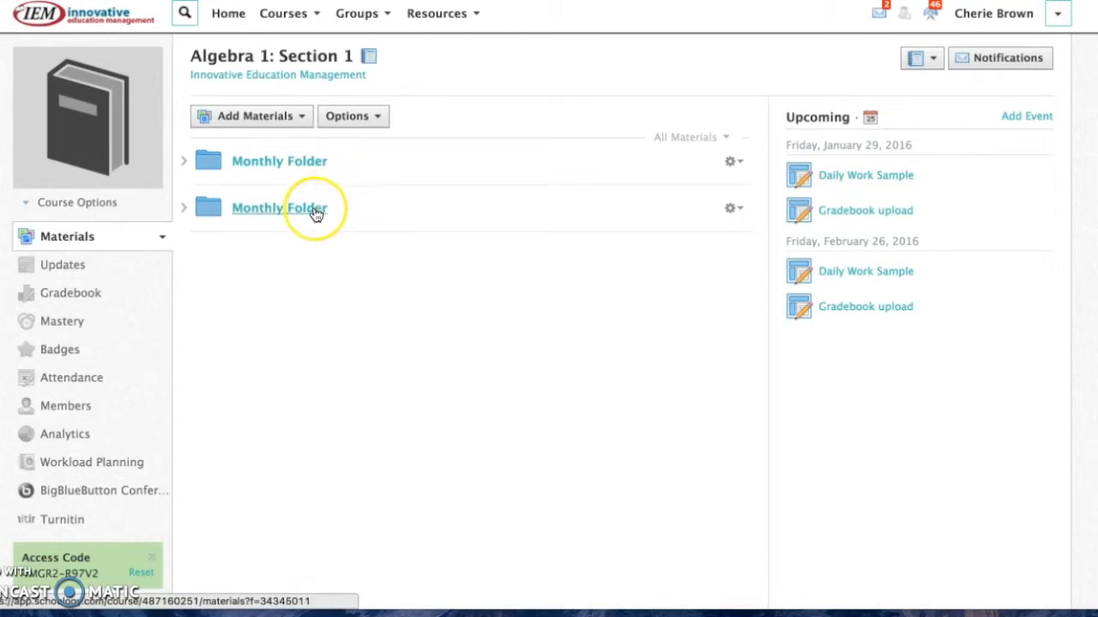
# - Rename the first Monthly Folder in Algebra 1: Section 1 as January Folder and save the change
pyautogui.click(737, 162)
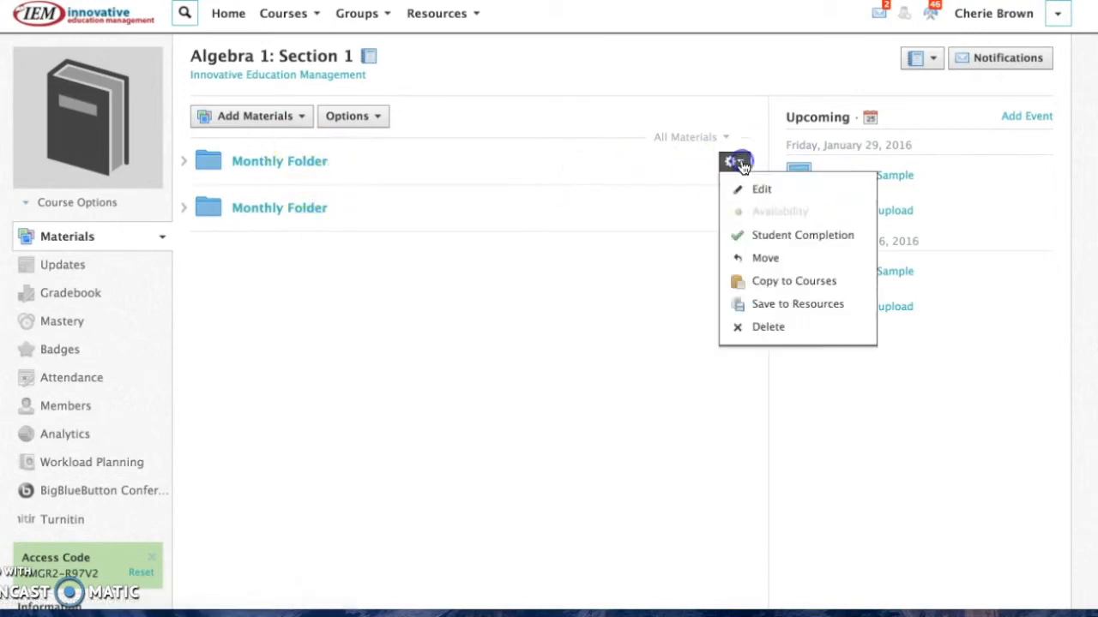
pyautogui.click(318, 167)
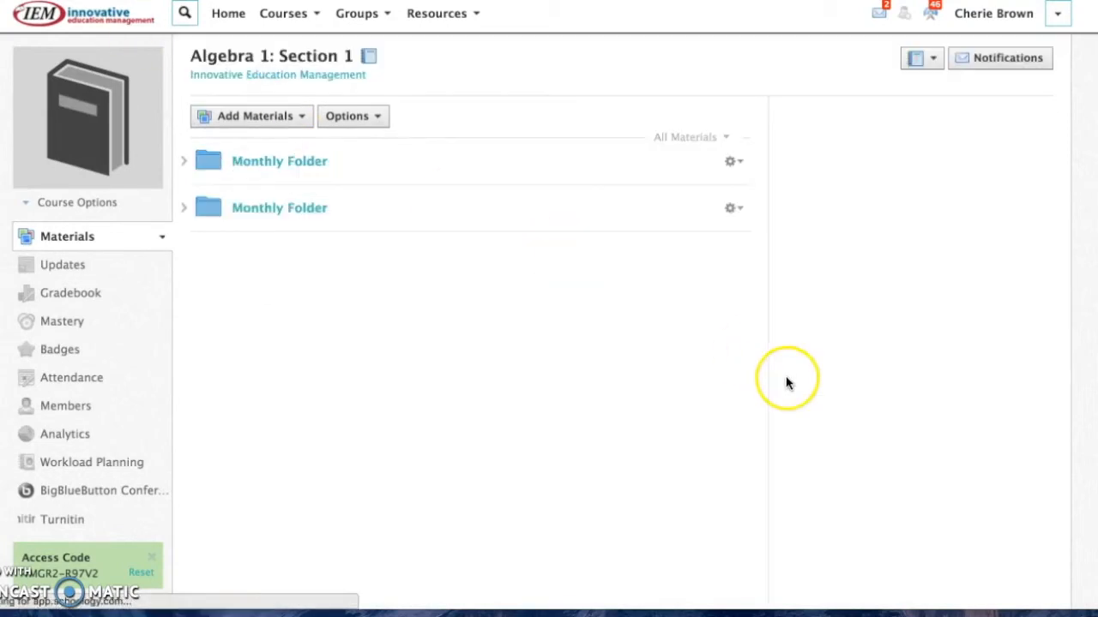
pyautogui.click(734, 162)
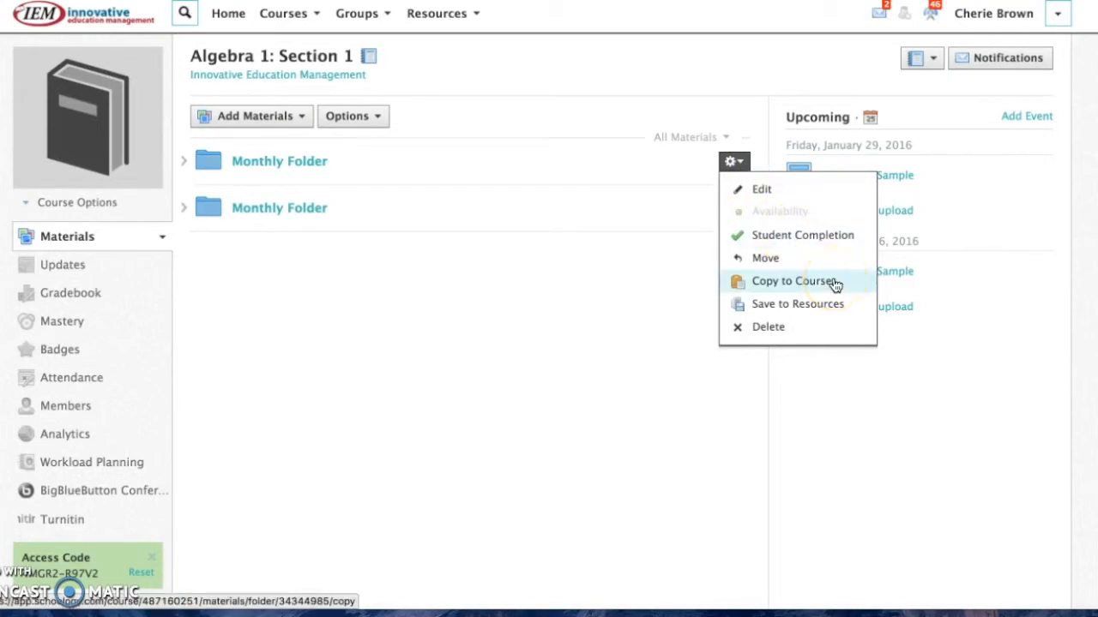
pyautogui.click(763, 189)
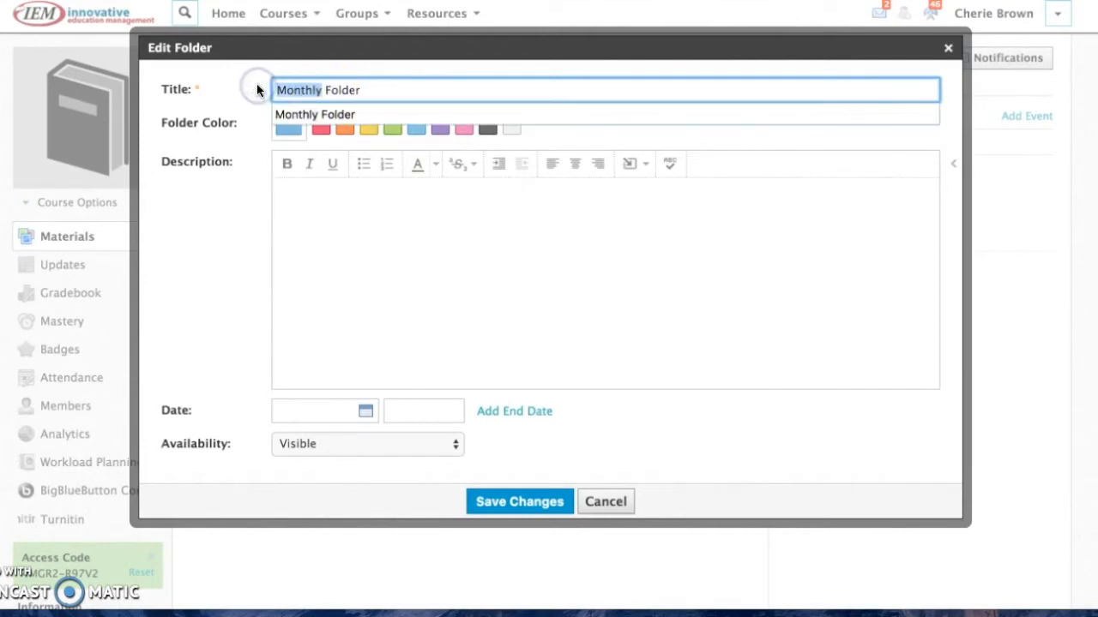
pyautogui.write('January')
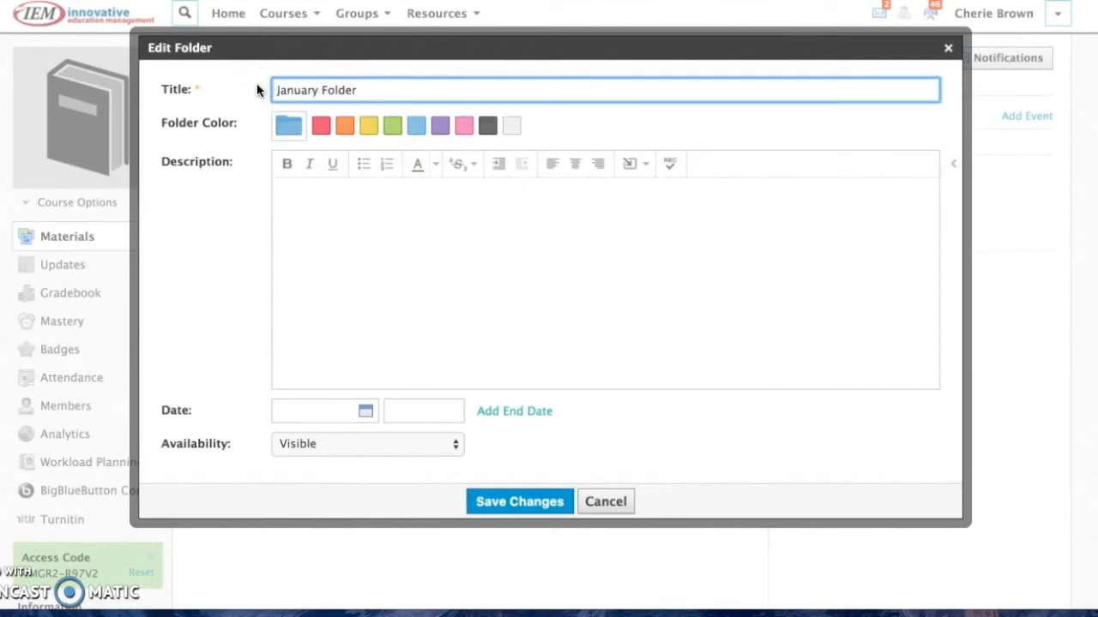
pyautogui.click(521, 502)
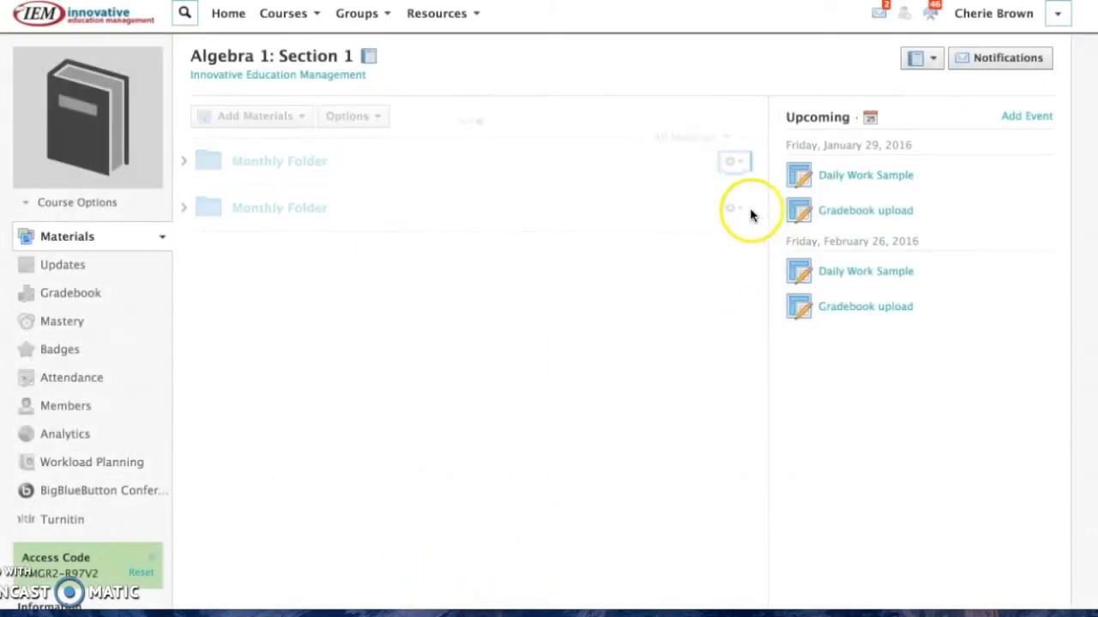
# - Rename the remaining Monthly Folder as February Folder and save the change
pyautogui.click(732, 209)
pyautogui.click(748, 237)
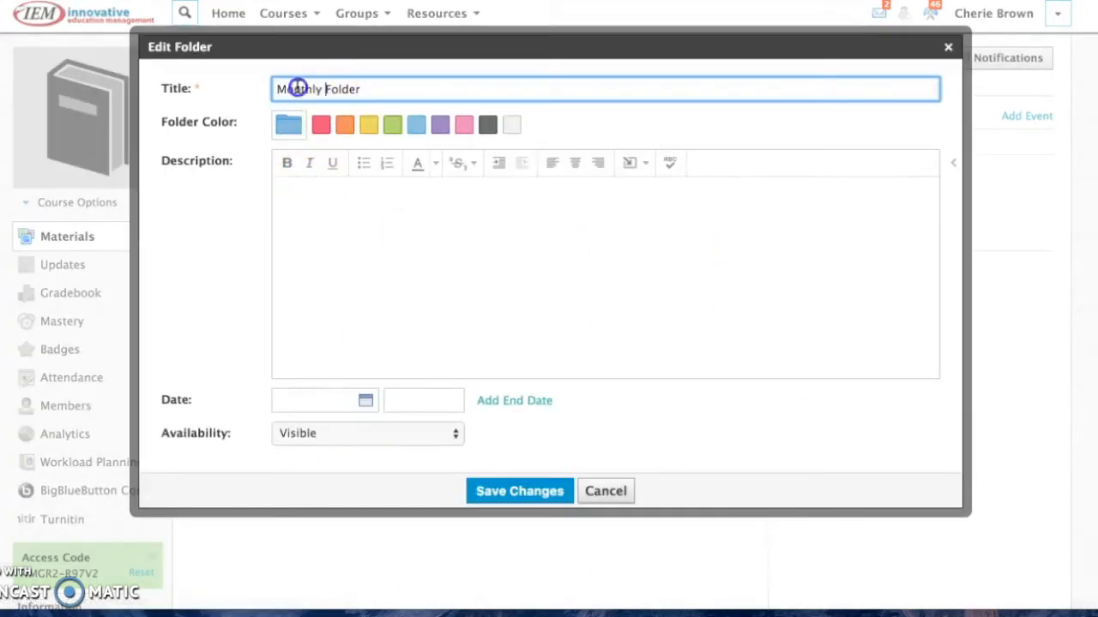
pyautogui.doubleClick(297, 88)
pyautogui.write('Februar')
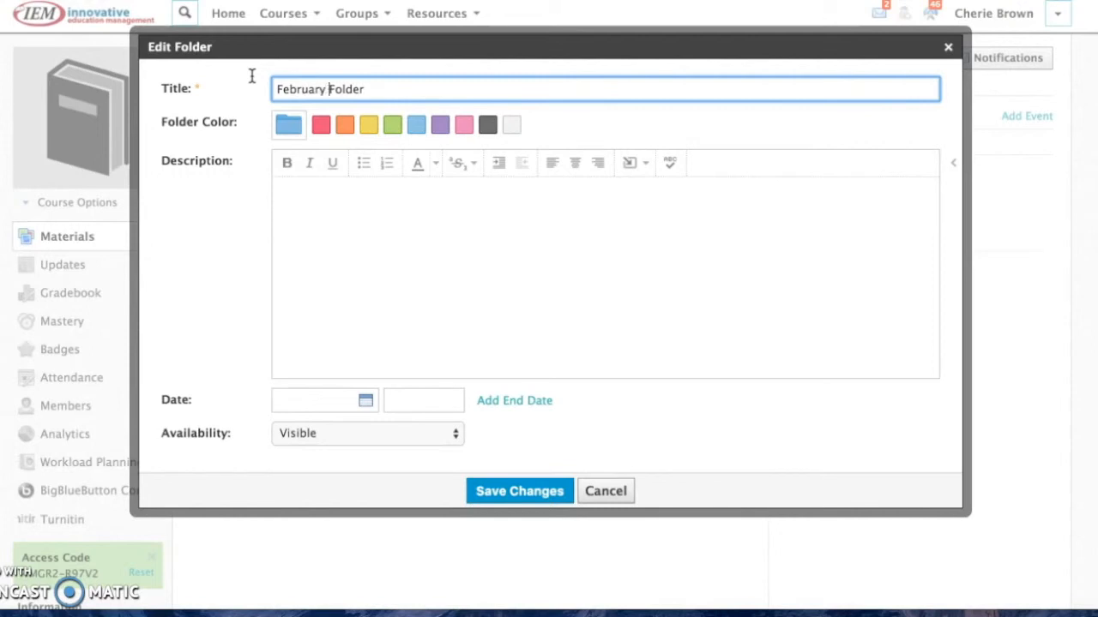
pyautogui.click(527, 495)
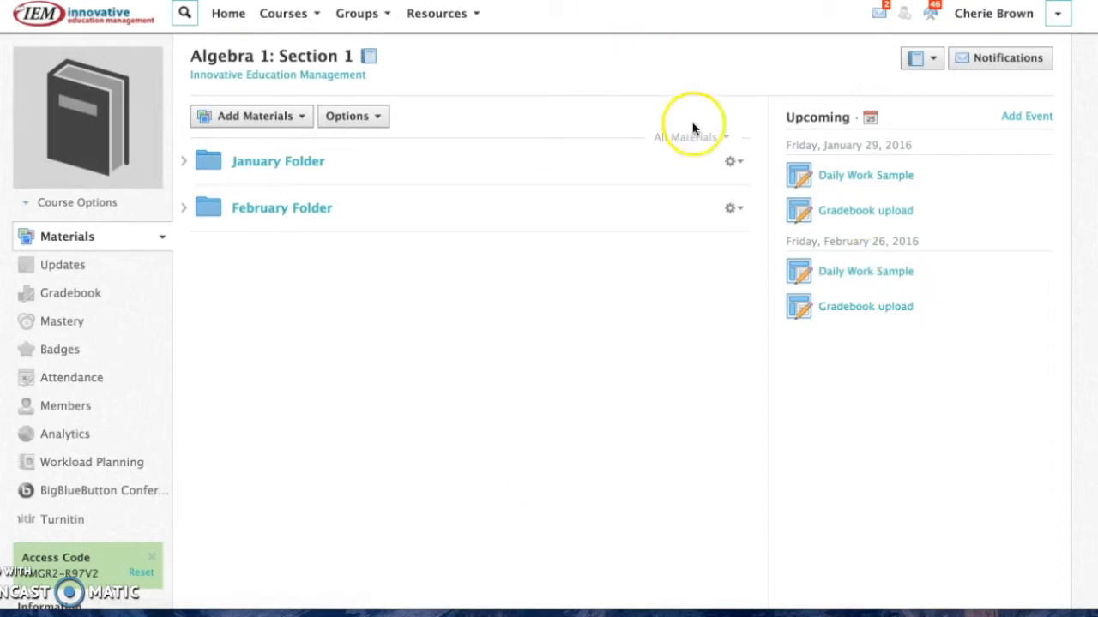
# - Start copying the January Folder to Algebra 2: Section 1 and Sandbox 102: Ocean Grove, with no destination folder
pyautogui.click(735, 163)
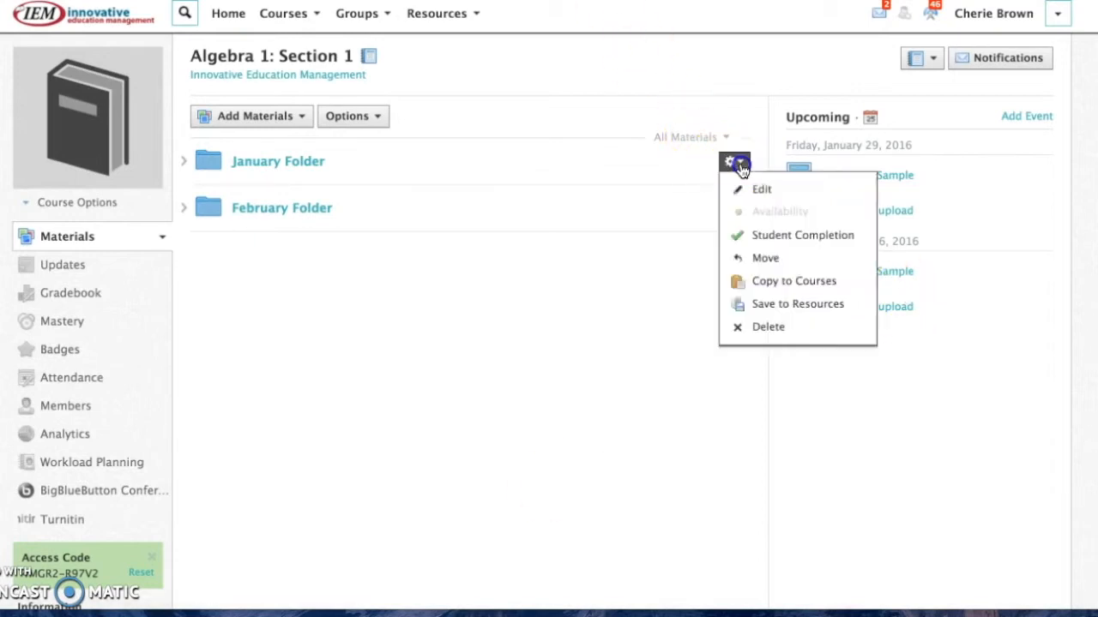
pyautogui.click(781, 283)
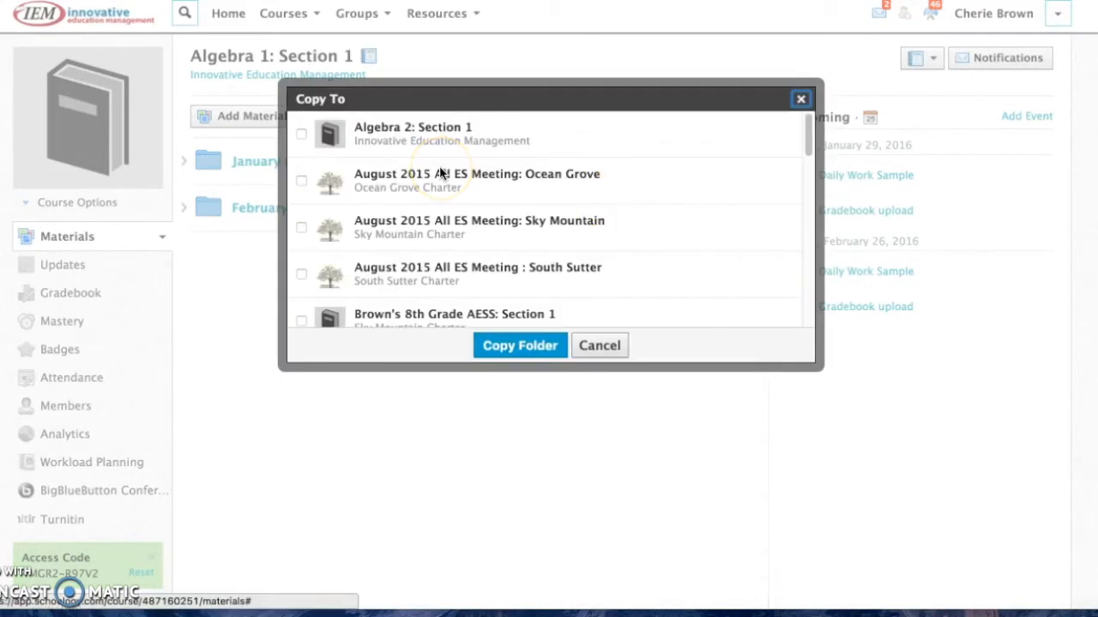
pyautogui.click(302, 135)
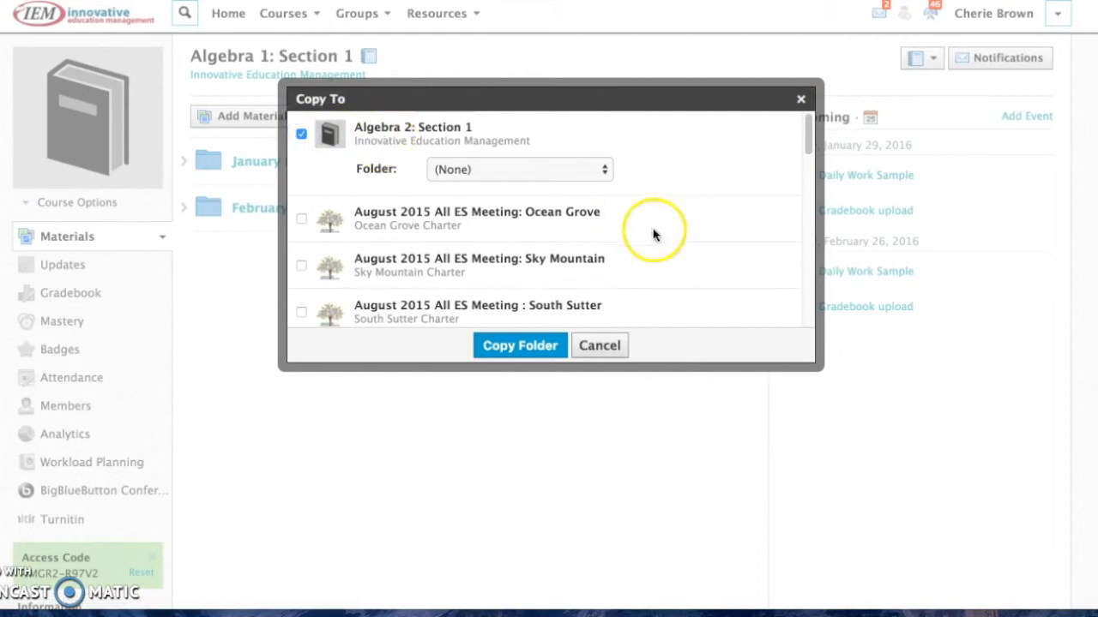
pyautogui.moveTo(809, 152); pyautogui.dragTo(804, 281)
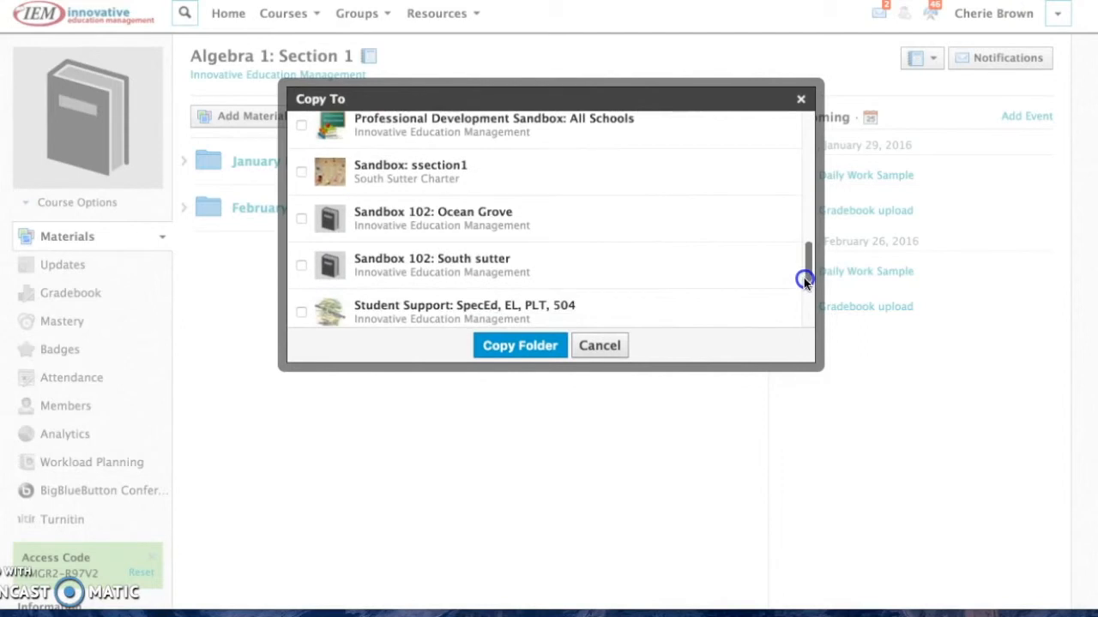
pyautogui.click(301, 219)
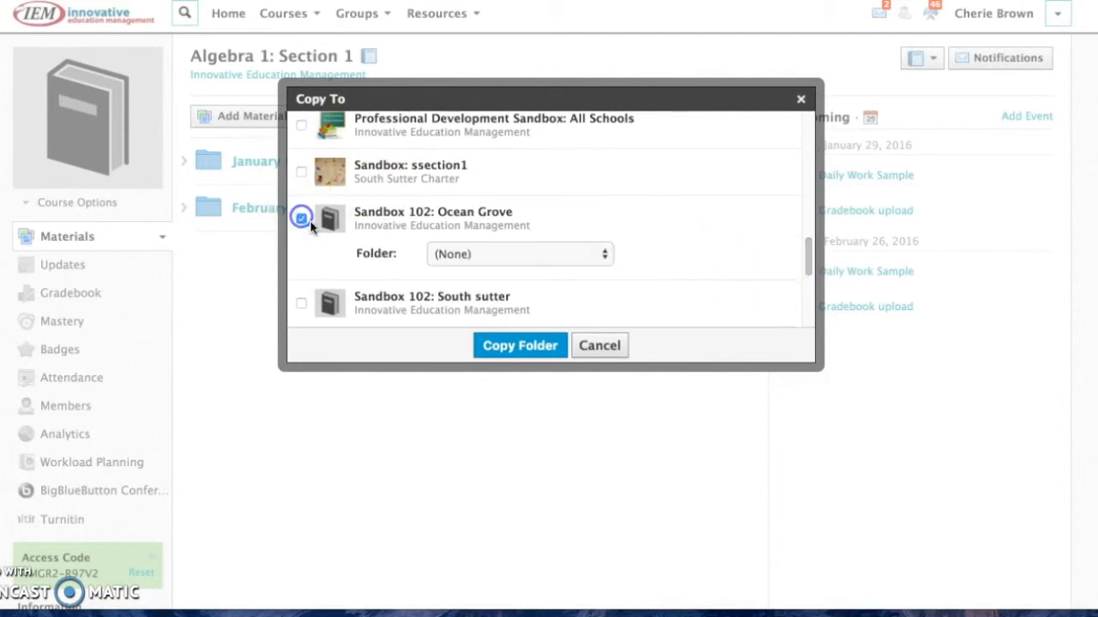
pyautogui.click(540, 346)
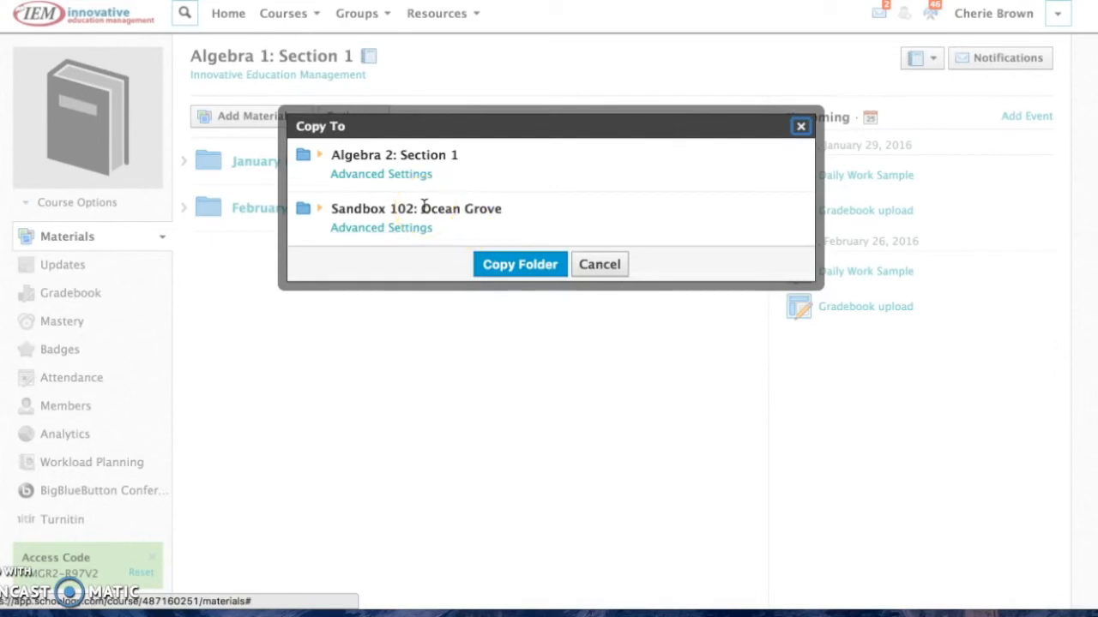
# - Show the assignments in the Algebra 2: Section 1 copy and set Daily Work Sample's due date to 1/29/16
pyautogui.click(419, 181)
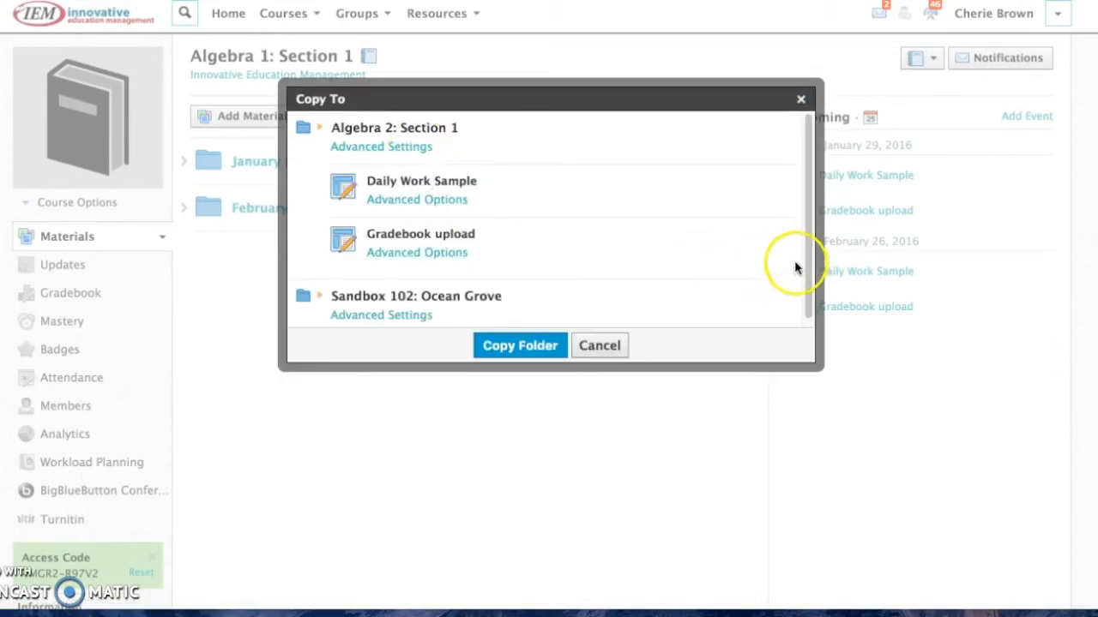
pyautogui.moveTo(806, 261); pyautogui.dragTo(805, 292)
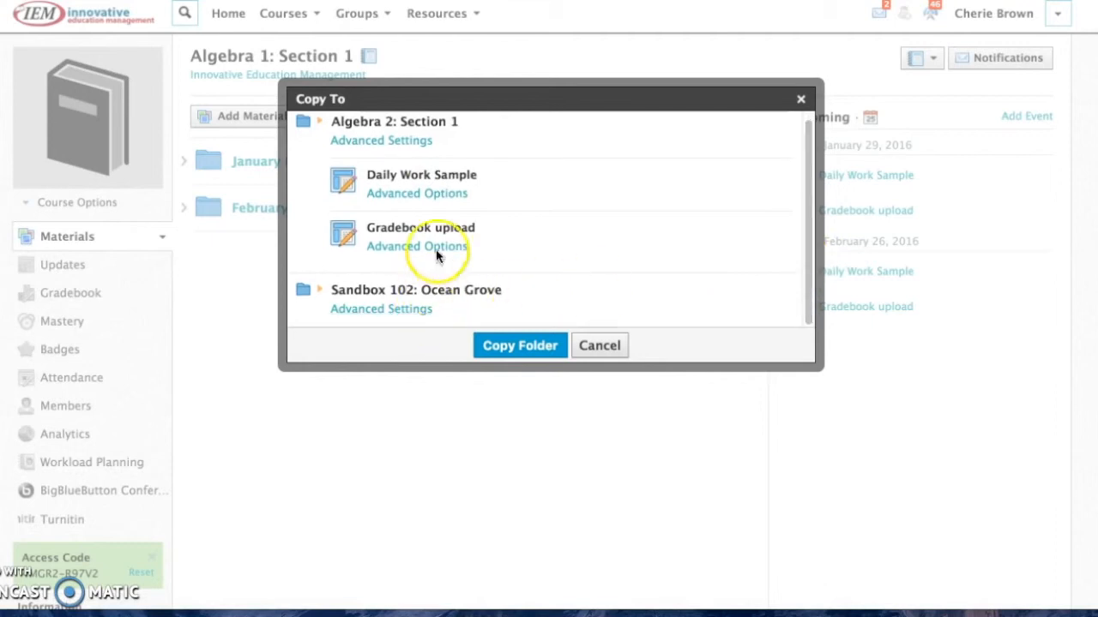
pyautogui.click(447, 195)
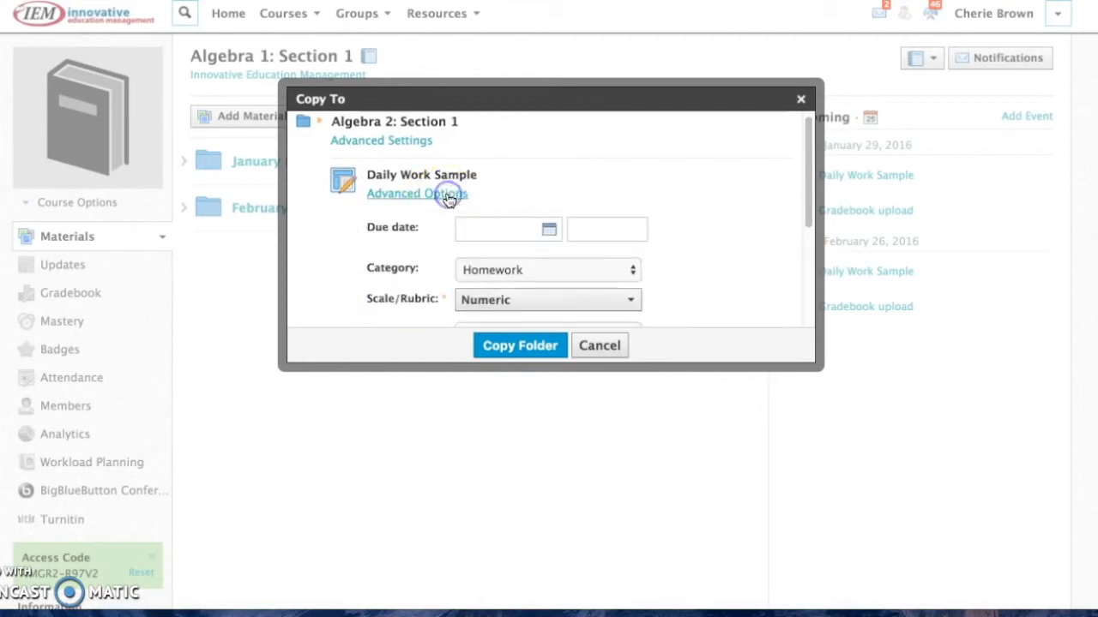
pyautogui.click(549, 232)
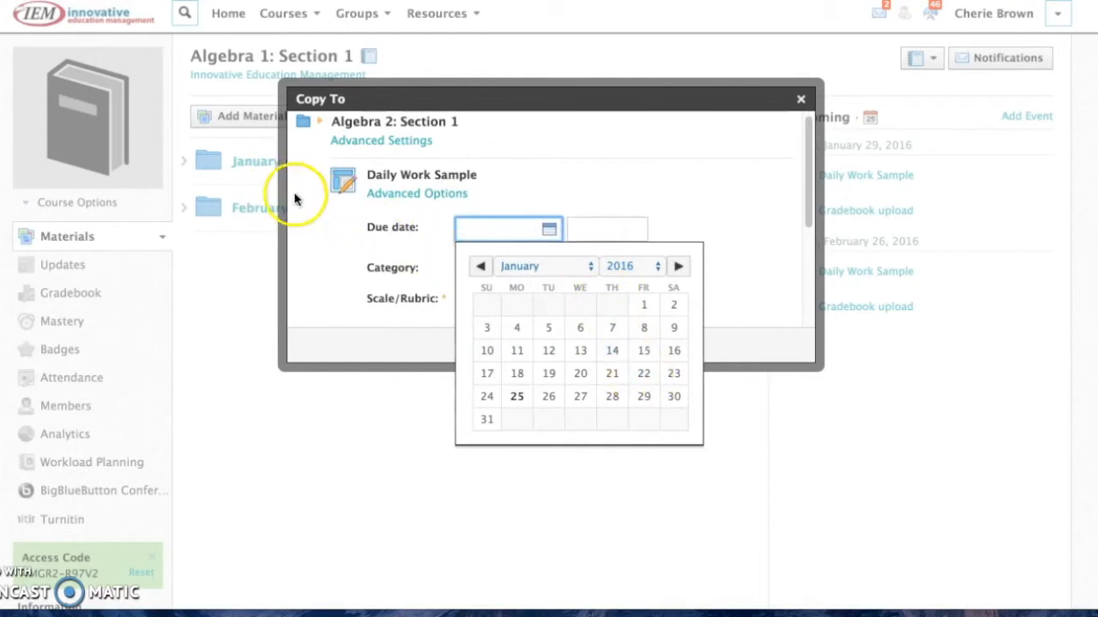
pyautogui.click(645, 400)
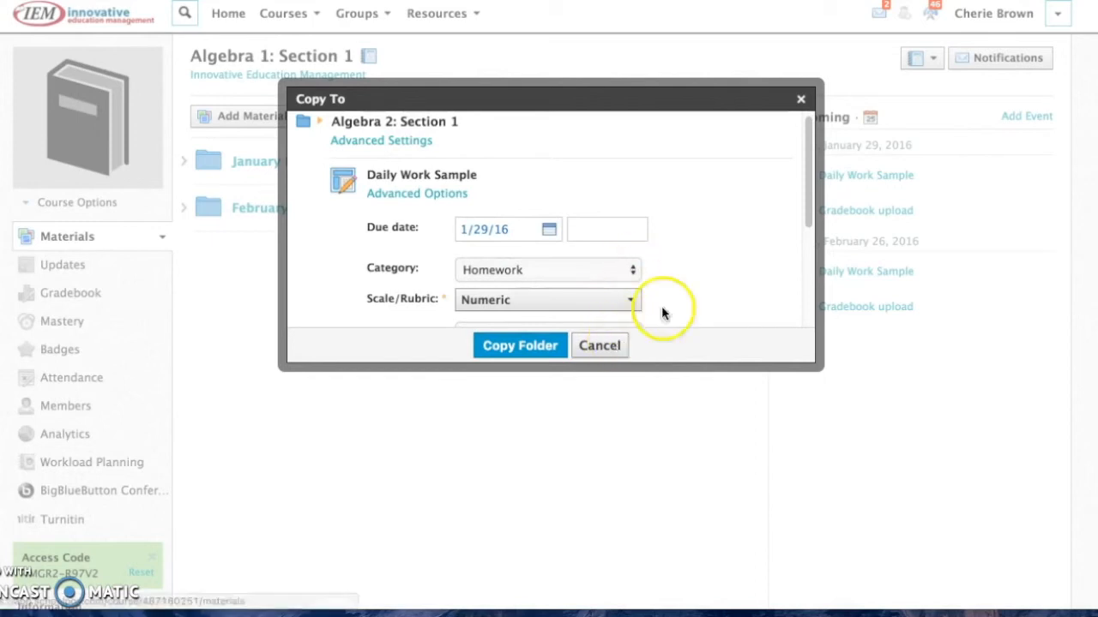
# - Set Gradebook upload's due date to 1/29/16 in the Algebra 2: Section 1 copy
pyautogui.moveTo(808, 219); pyautogui.dragTo(804, 301)
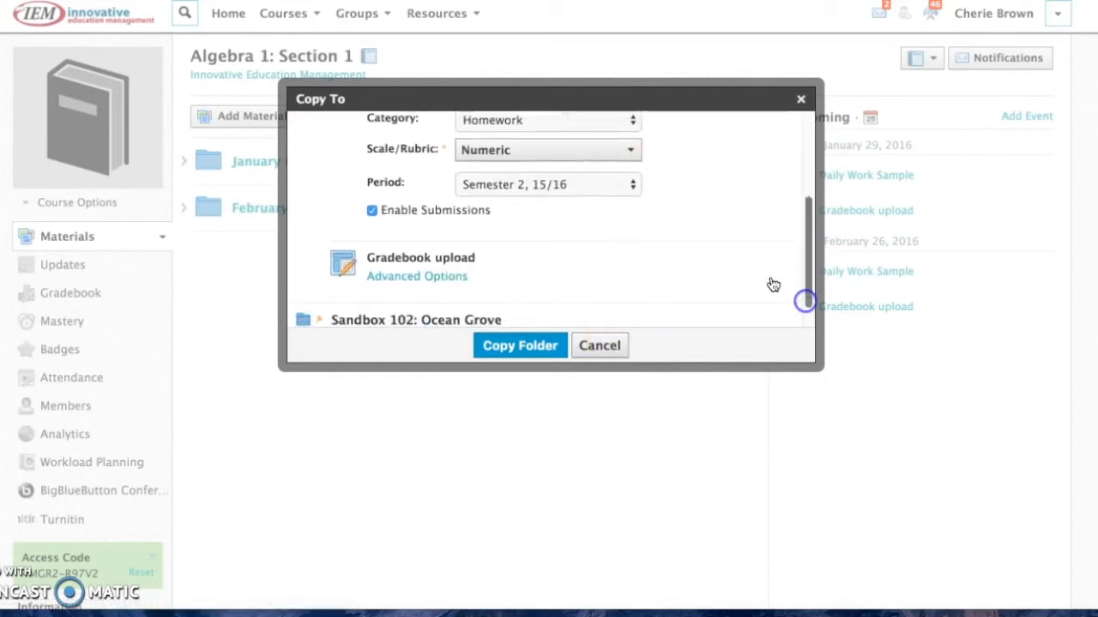
pyautogui.click(456, 278)
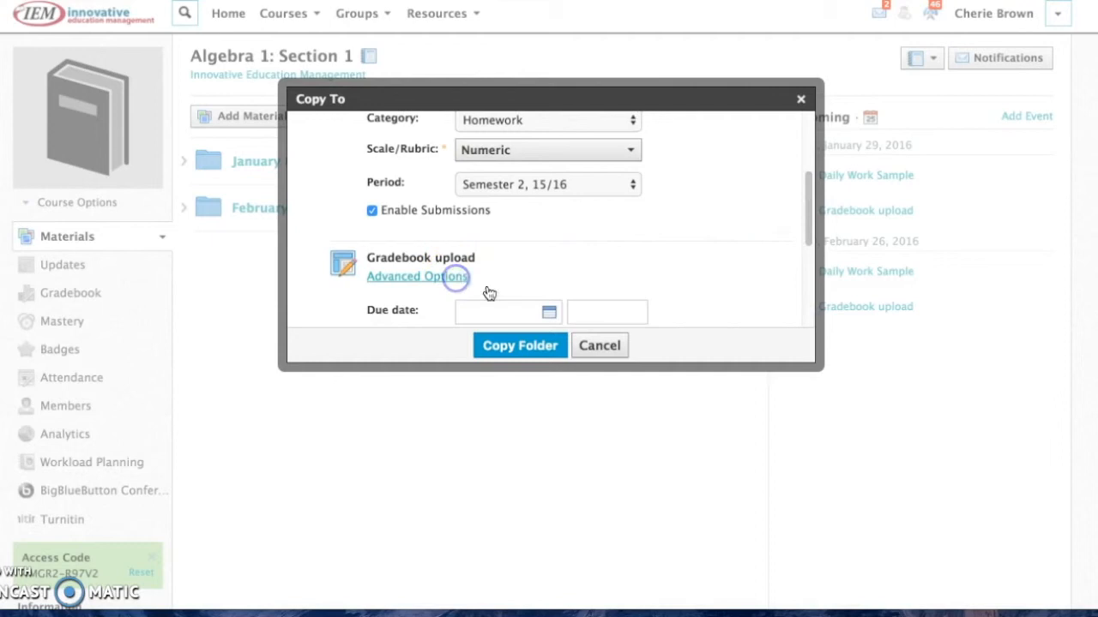
pyautogui.moveTo(809, 233); pyautogui.dragTo(806, 284)
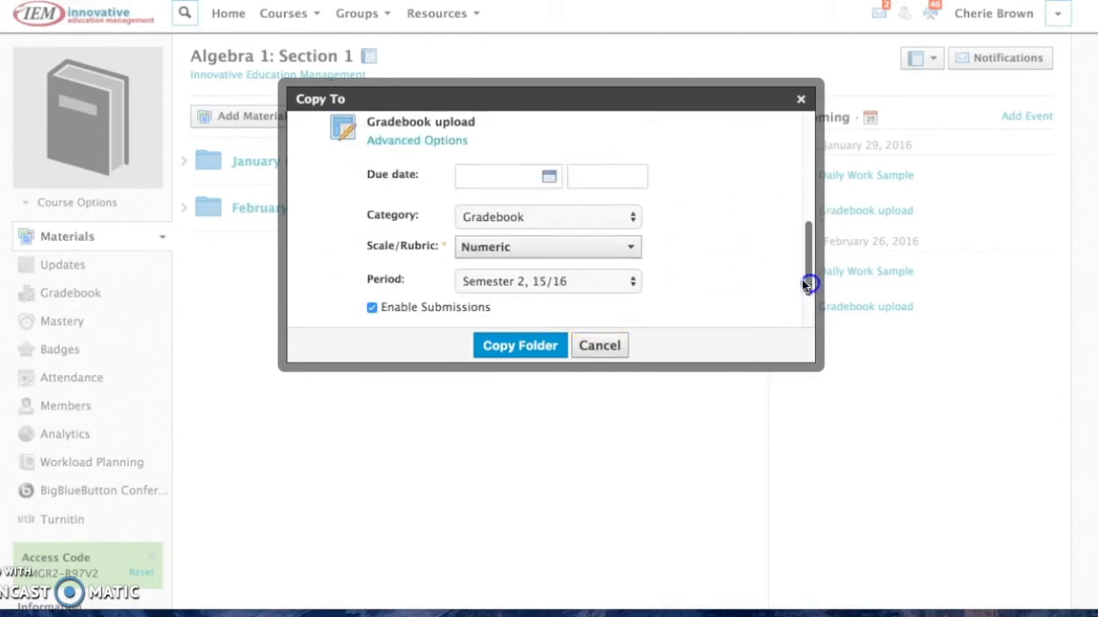
pyautogui.click(549, 177)
pyautogui.click(644, 343)
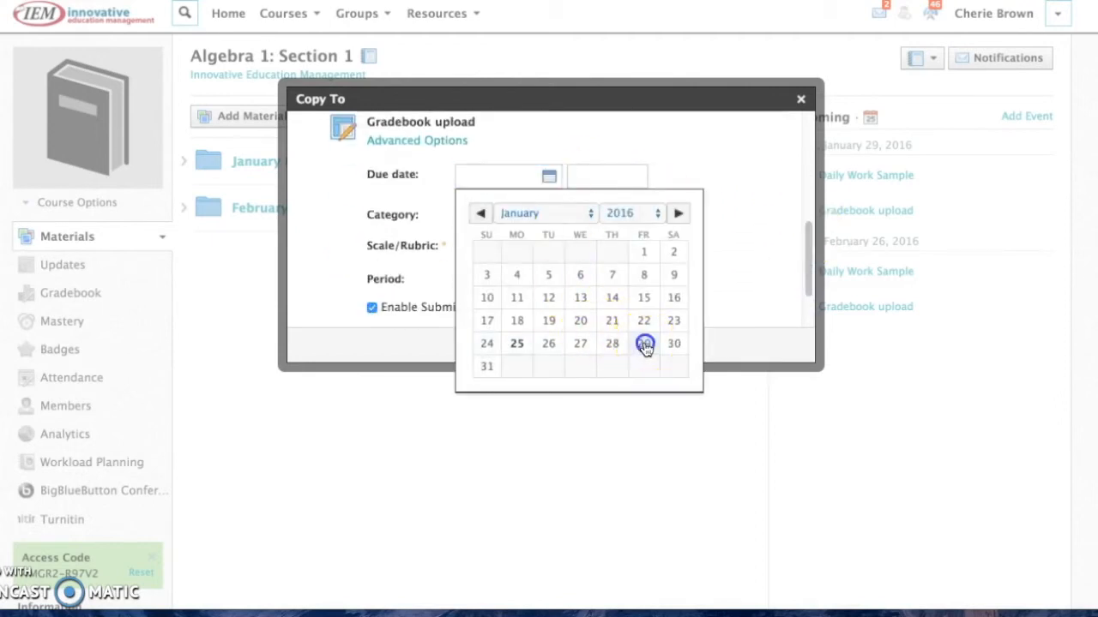
# - Show the assignments in the Sandbox 102: Ocean Grove copy and set Daily Work Sample's due date to 1/29/16
pyautogui.moveTo(808, 262); pyautogui.dragTo(806, 319)
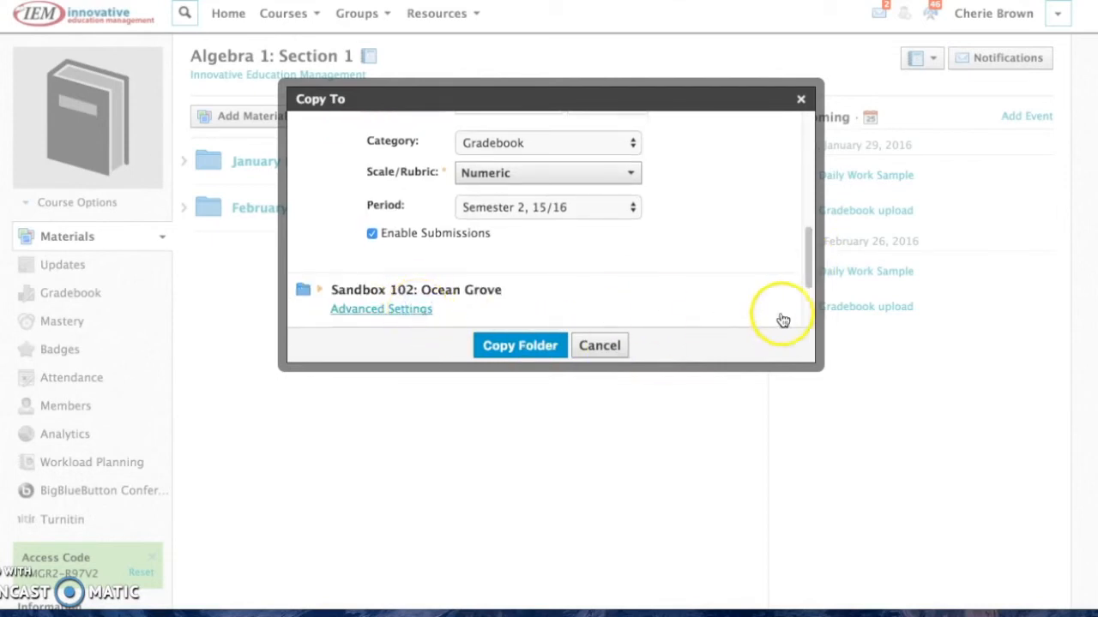
pyautogui.moveTo(810, 267); pyautogui.dragTo(807, 325)
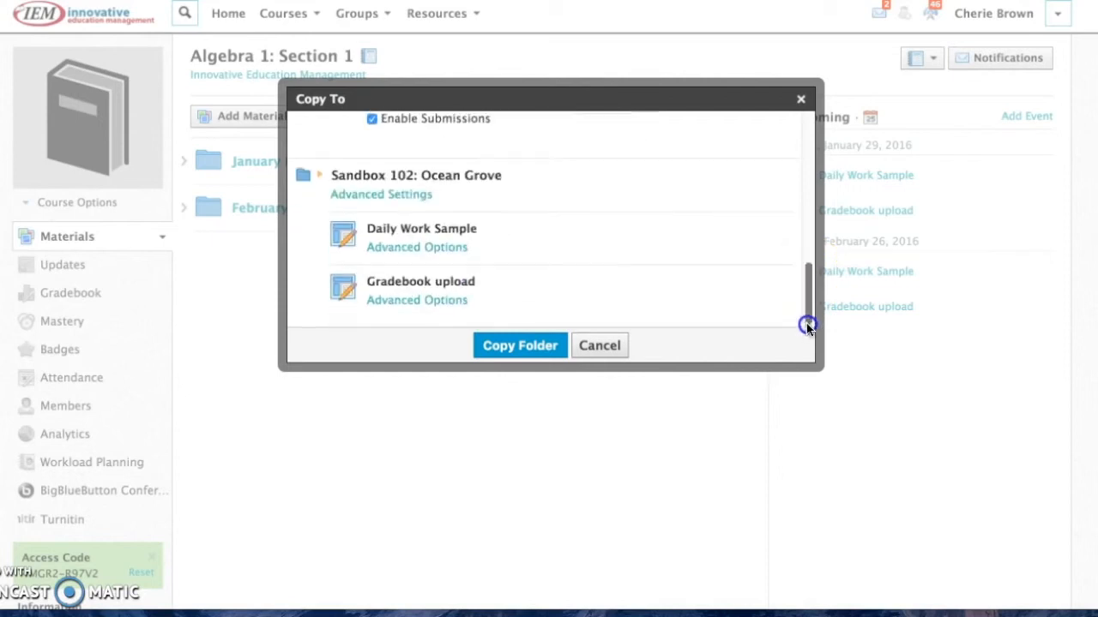
pyautogui.click(460, 248)
pyautogui.click(549, 285)
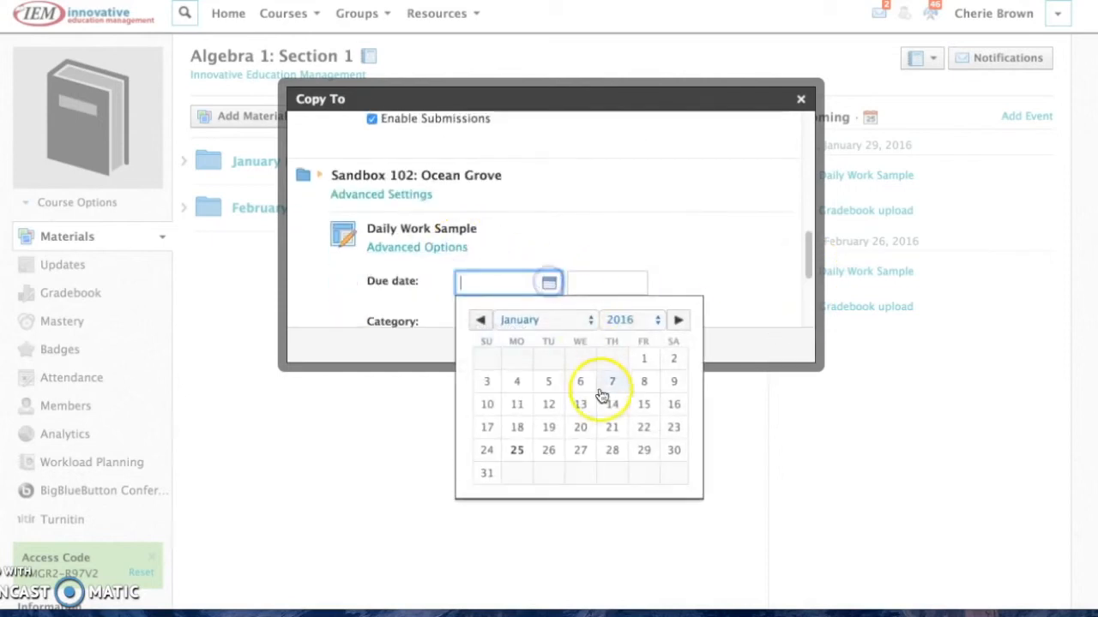
pyautogui.click(641, 451)
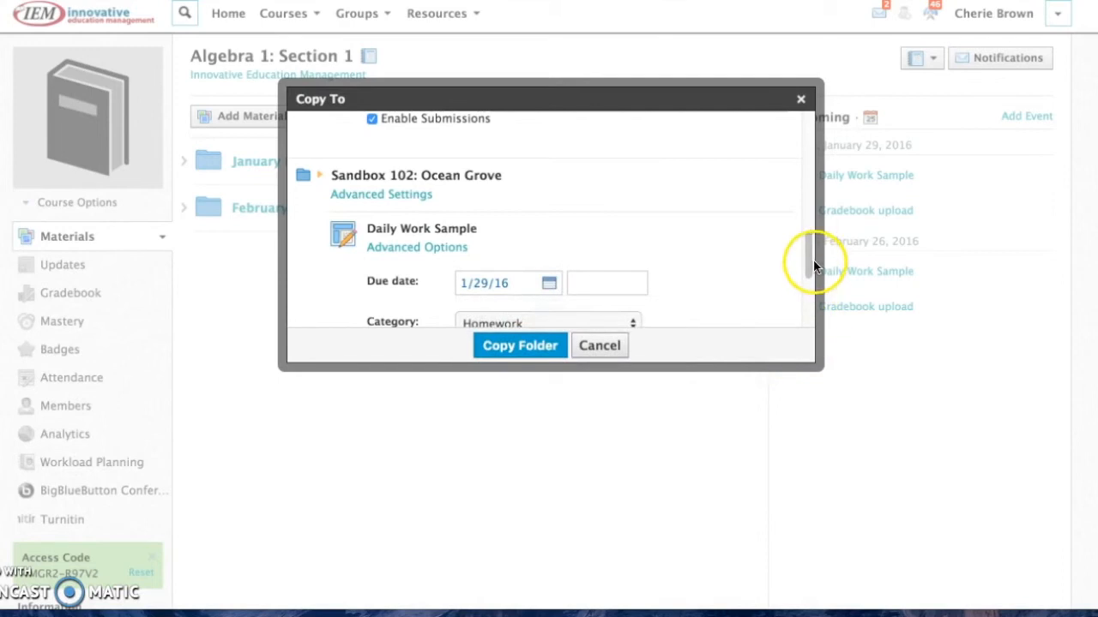
# - Set Gradebook upload's due date to 1/29/16 in the Sandbox 102: Ocean Grove copy and copy the January Folder to both courses
pyautogui.moveTo(810, 258); pyautogui.dragTo(809, 309)
pyautogui.click(461, 302)
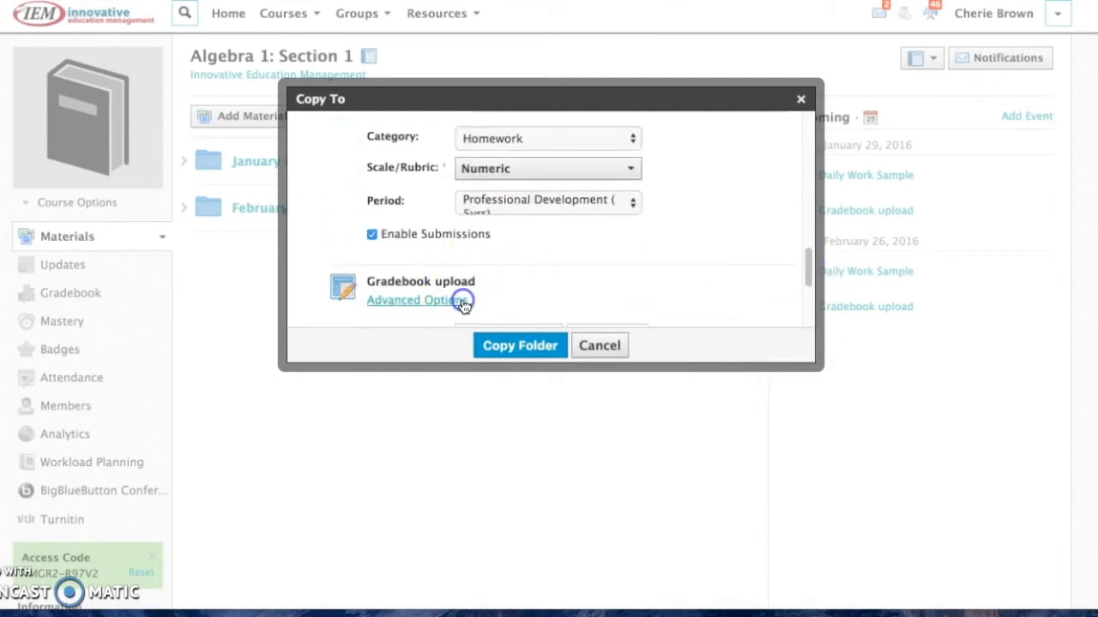
pyautogui.moveTo(812, 271); pyautogui.dragTo(807, 328)
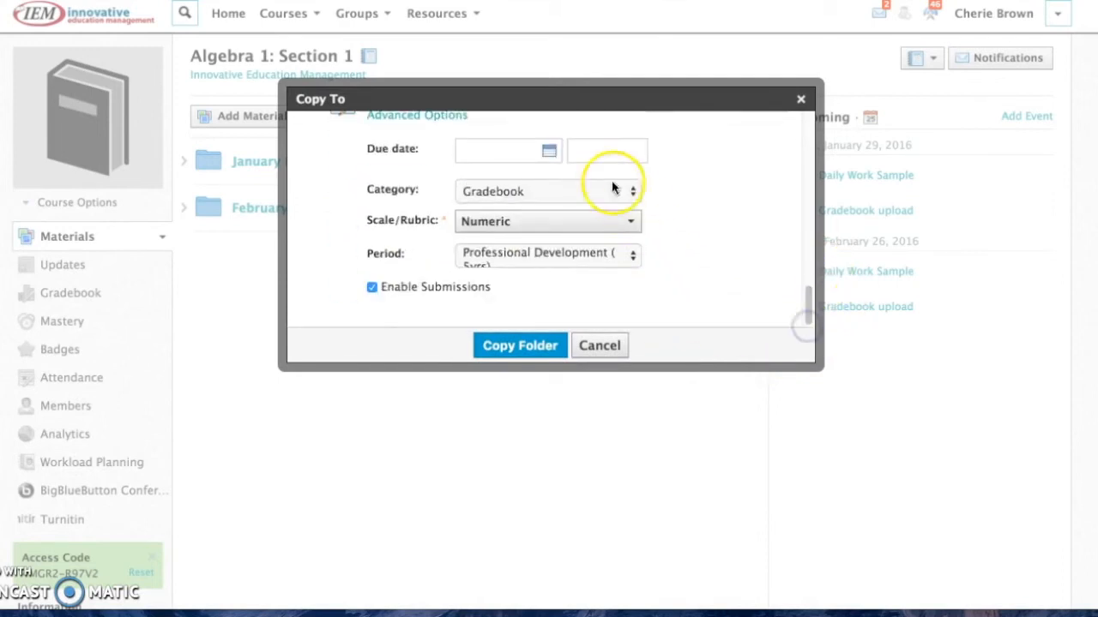
pyautogui.click(549, 151)
pyautogui.click(643, 317)
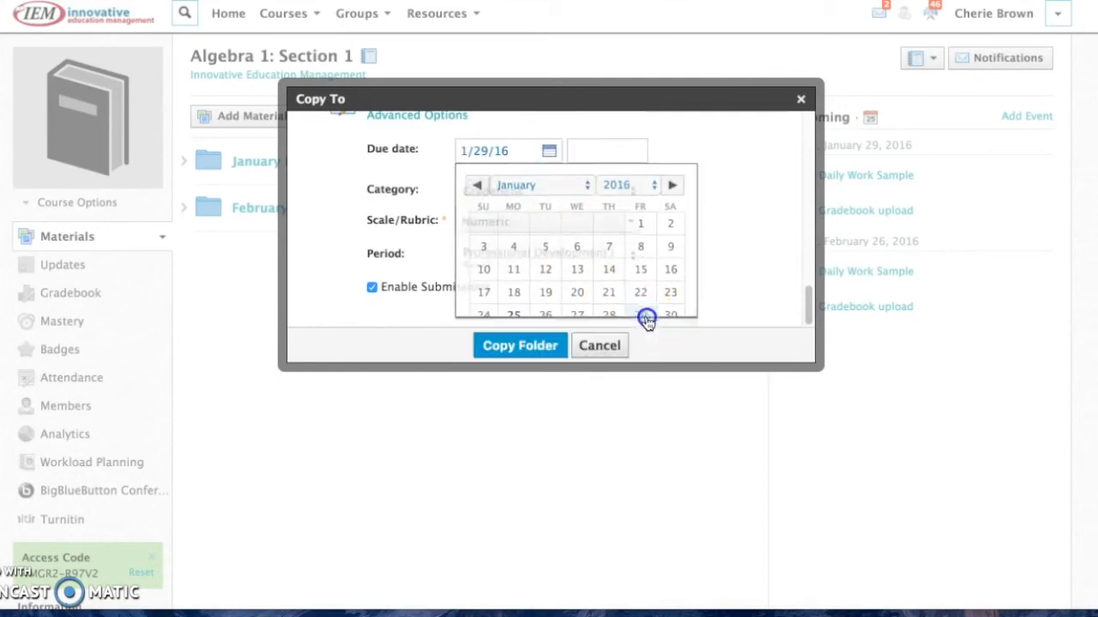
pyautogui.click(524, 345)
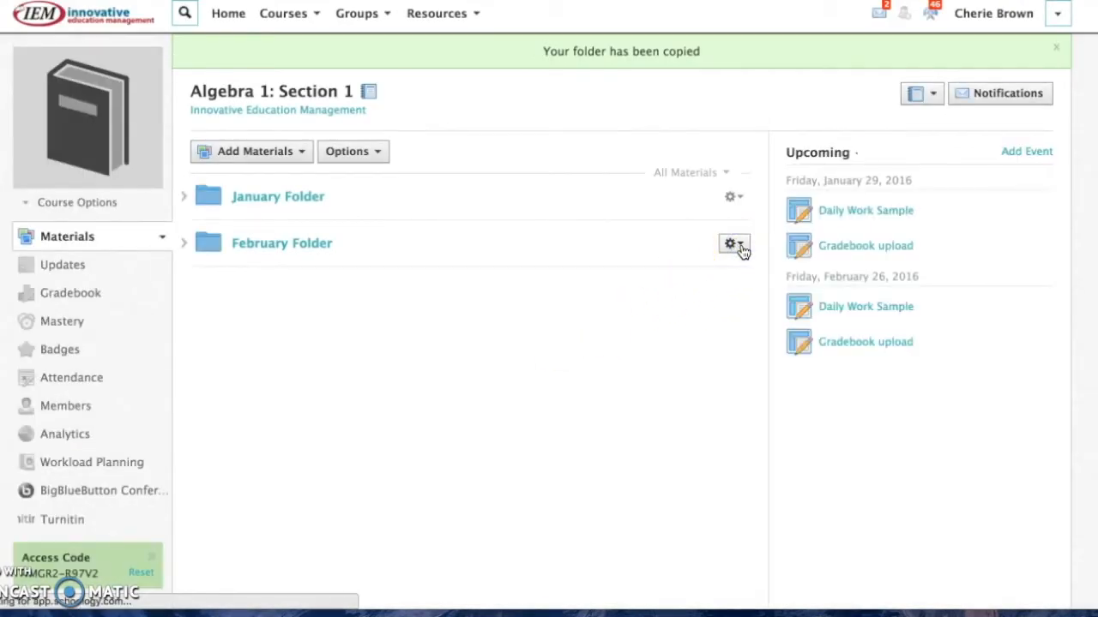
# - Start copying the February Folder, choosing Algebra 2: Section 1 and Sandbox 102: Ocean Grove as the destination courses
pyautogui.click(740, 244)
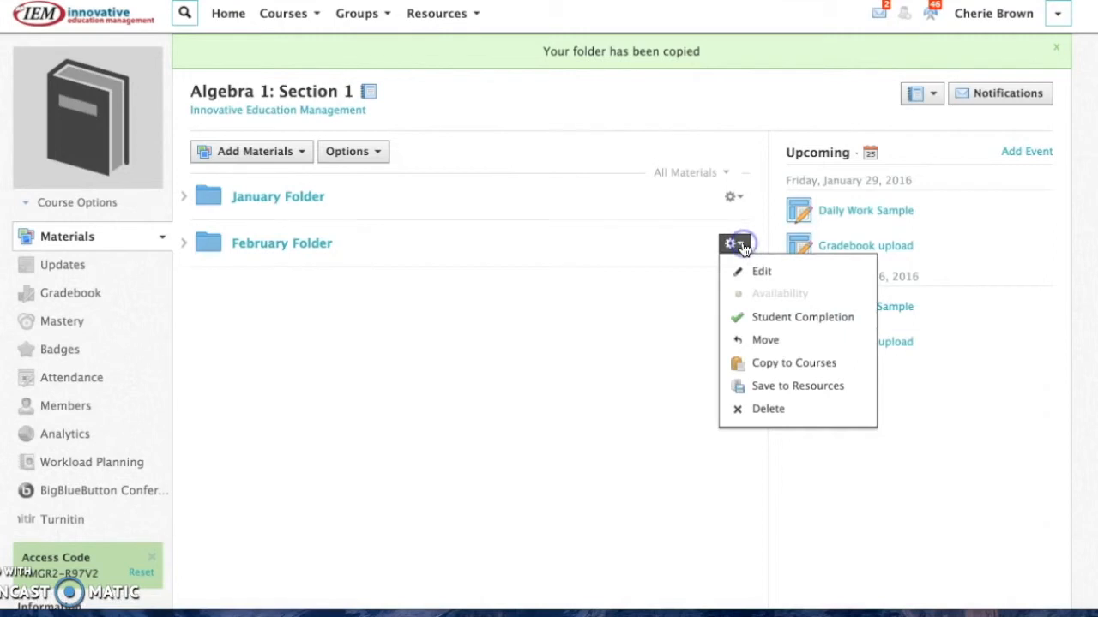
pyautogui.click(771, 363)
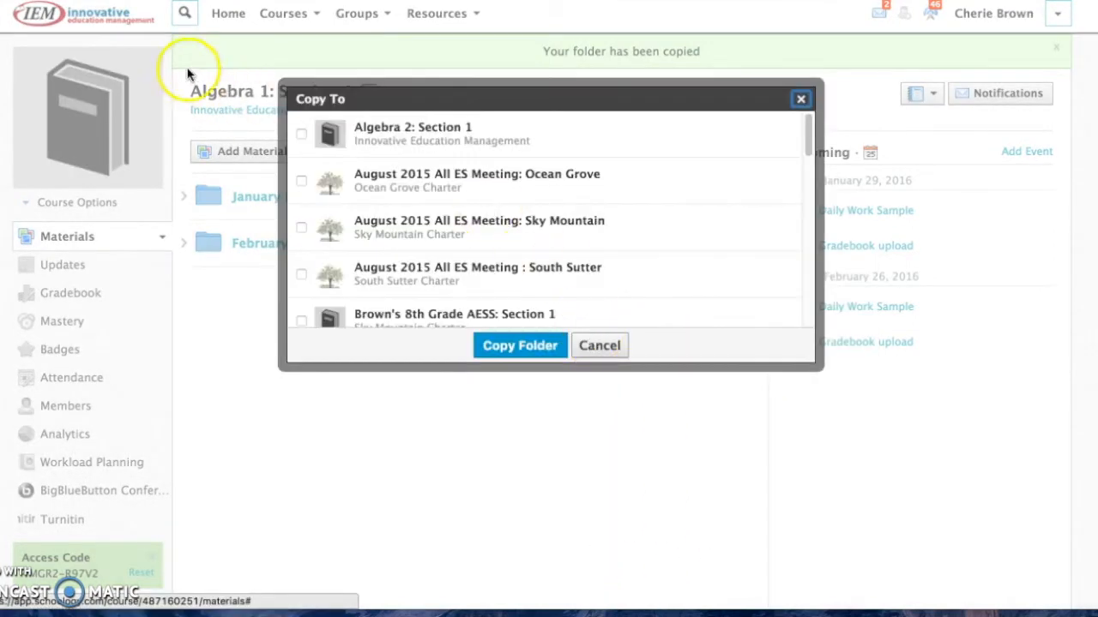
pyautogui.click(301, 134)
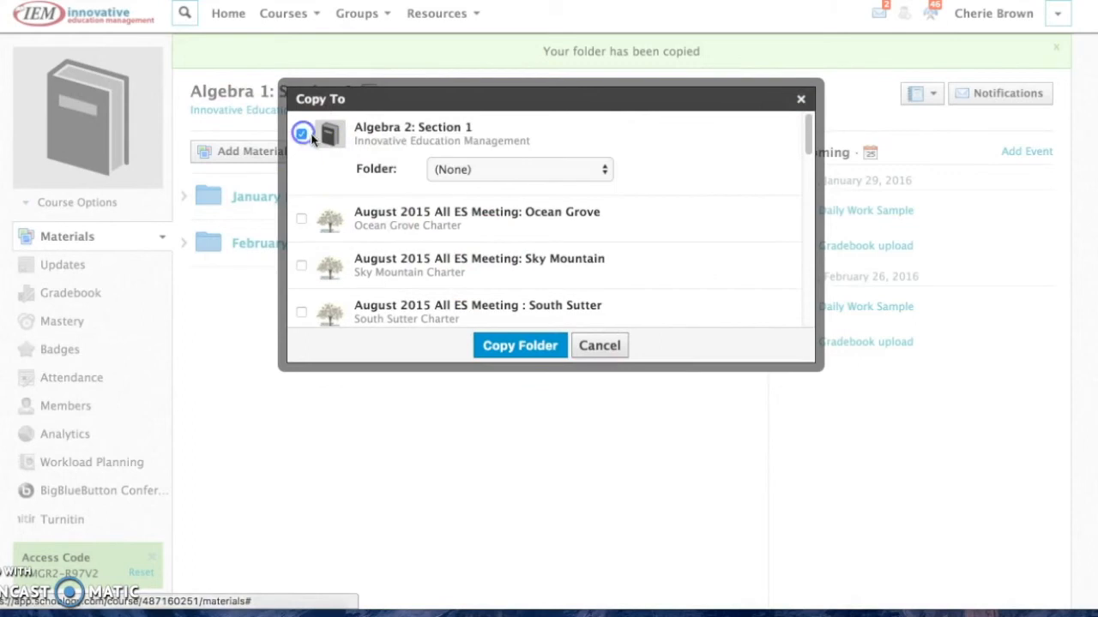
pyautogui.moveTo(810, 134); pyautogui.dragTo(803, 273)
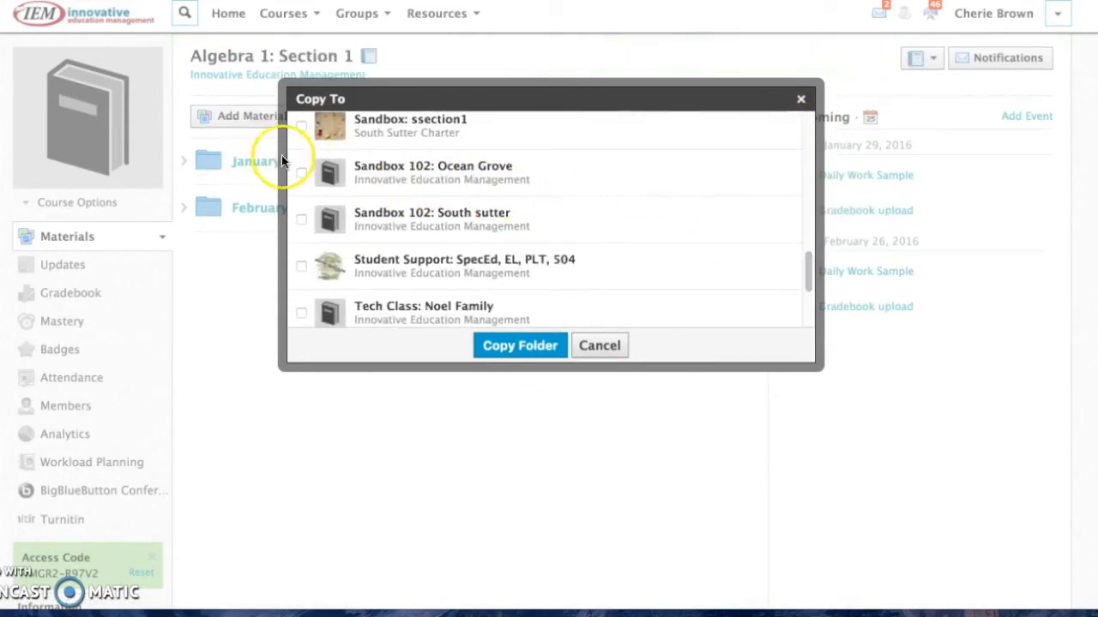
pyautogui.click(302, 175)
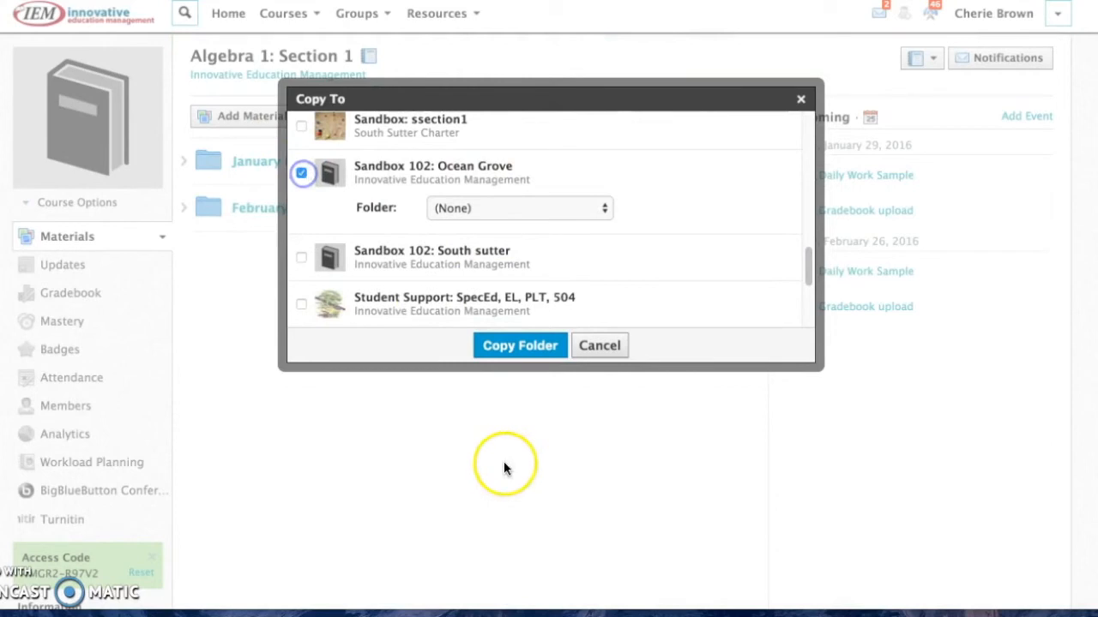
pyautogui.click(534, 346)
# - Show the assignments in the Algebra 2: Section 1 copy and set Daily Work Sample's due date to 2/26/16
pyautogui.click(417, 174)
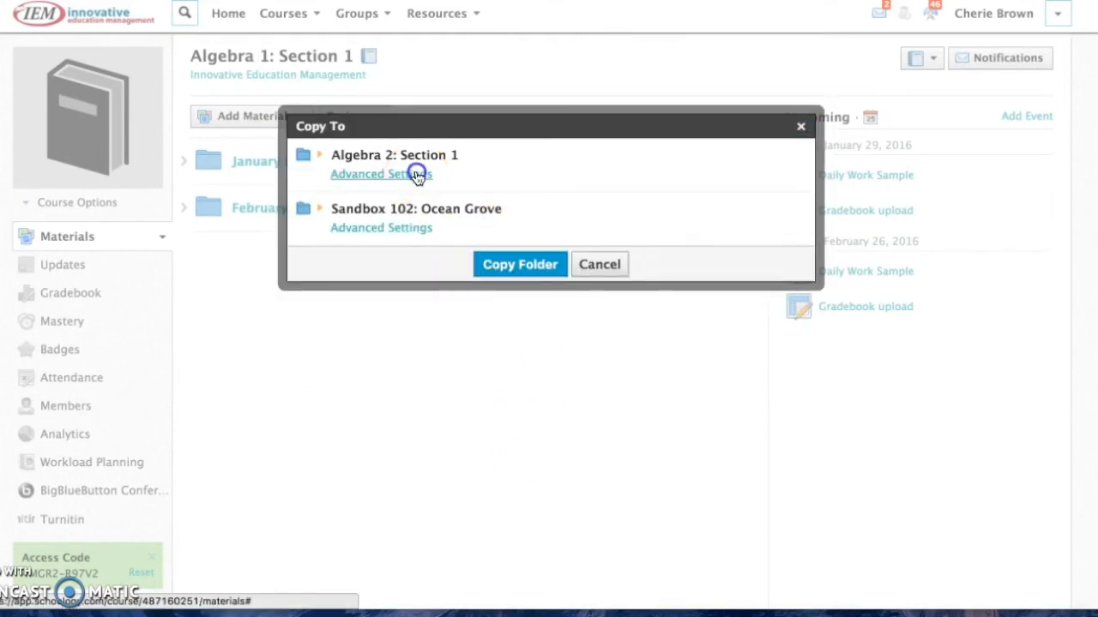
pyautogui.click(456, 200)
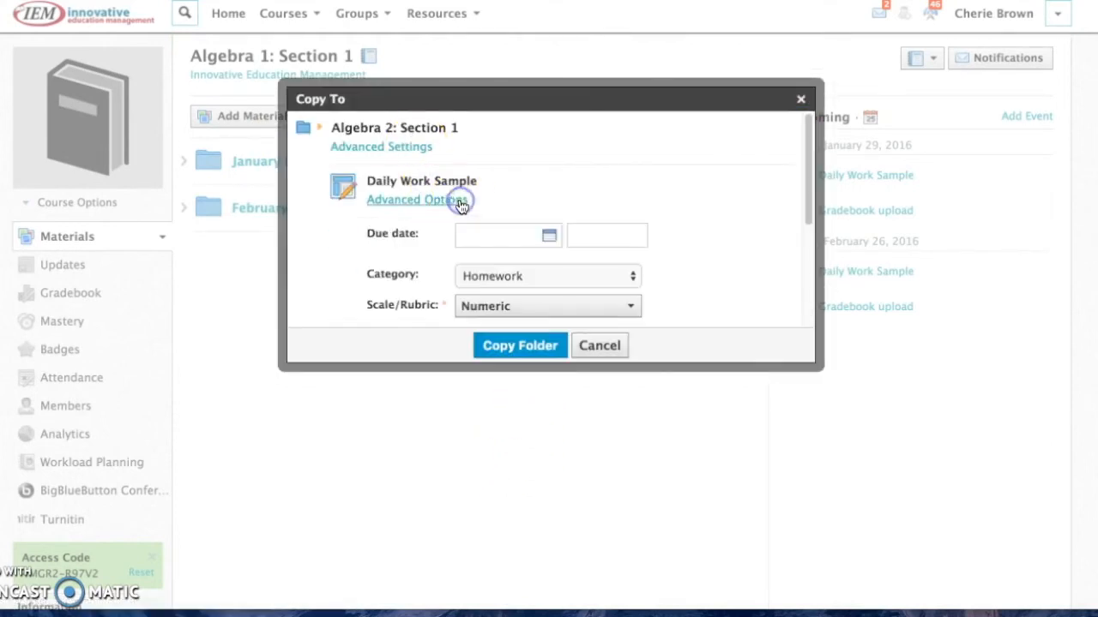
pyautogui.click(549, 238)
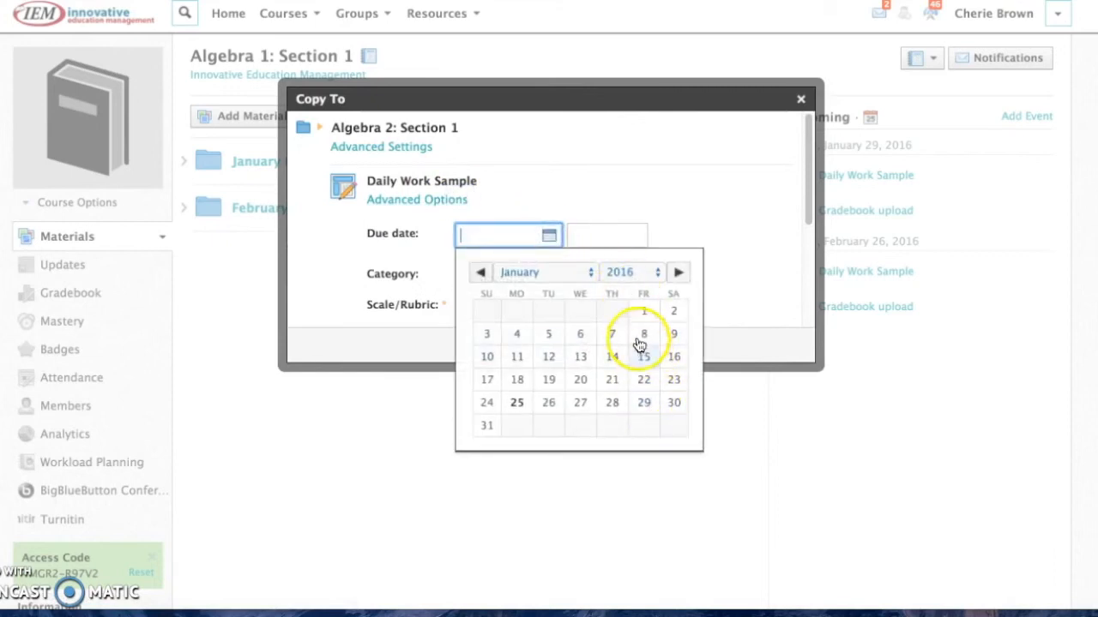
pyautogui.click(678, 275)
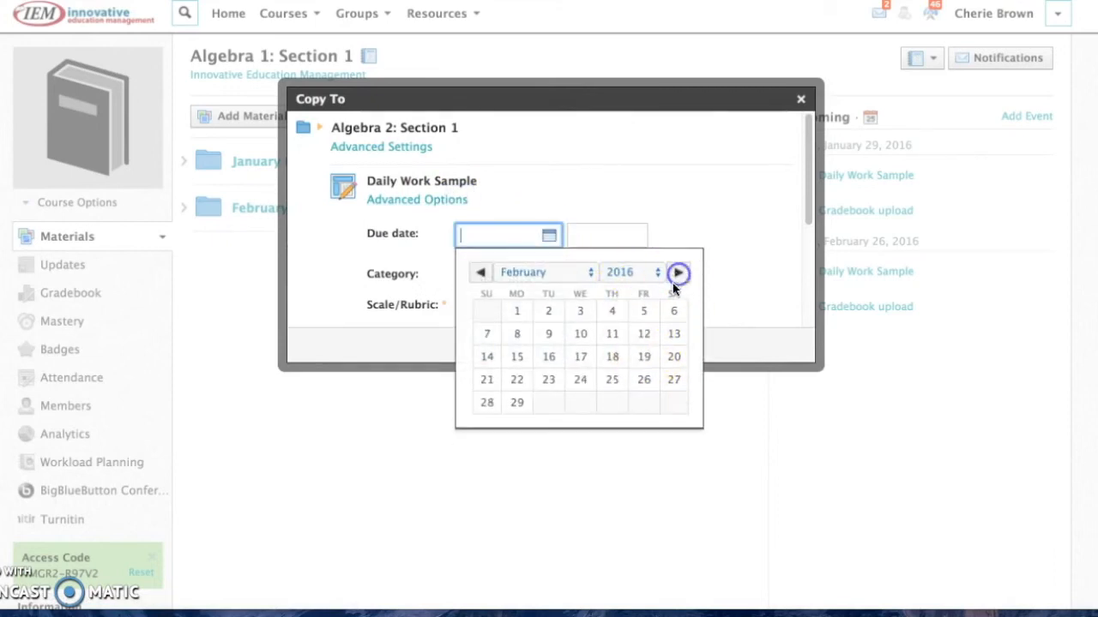
pyautogui.click(643, 380)
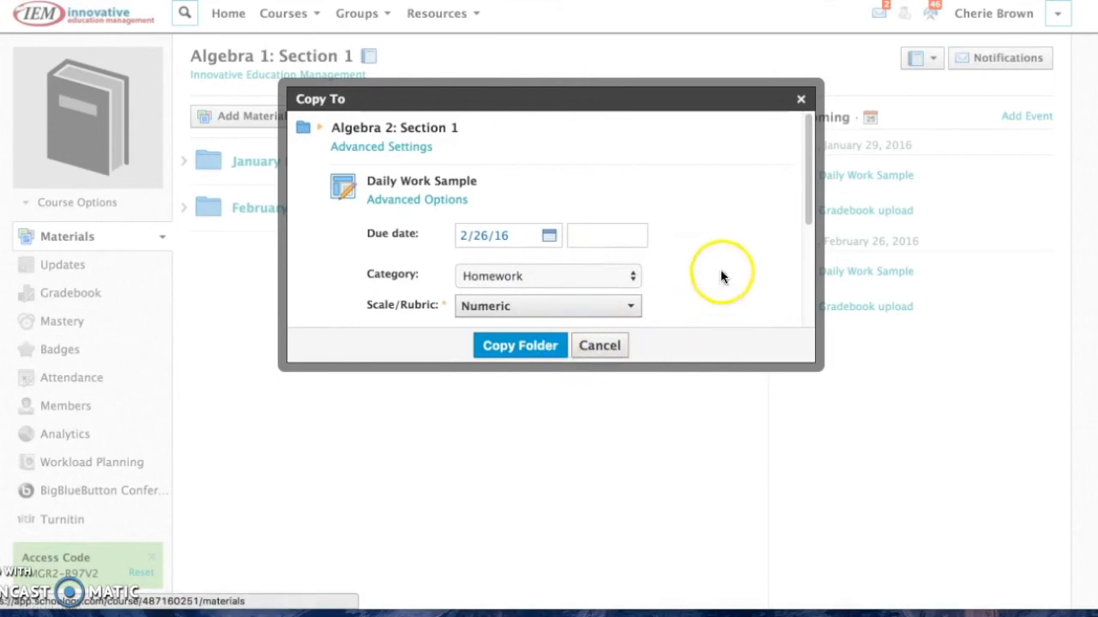
# - Set Gradebook upload's due date to 2/26/16 in the Algebra 2: Section 1 copy
pyautogui.moveTo(809, 204); pyautogui.dragTo(804, 303)
pyautogui.click(394, 251)
pyautogui.click(547, 281)
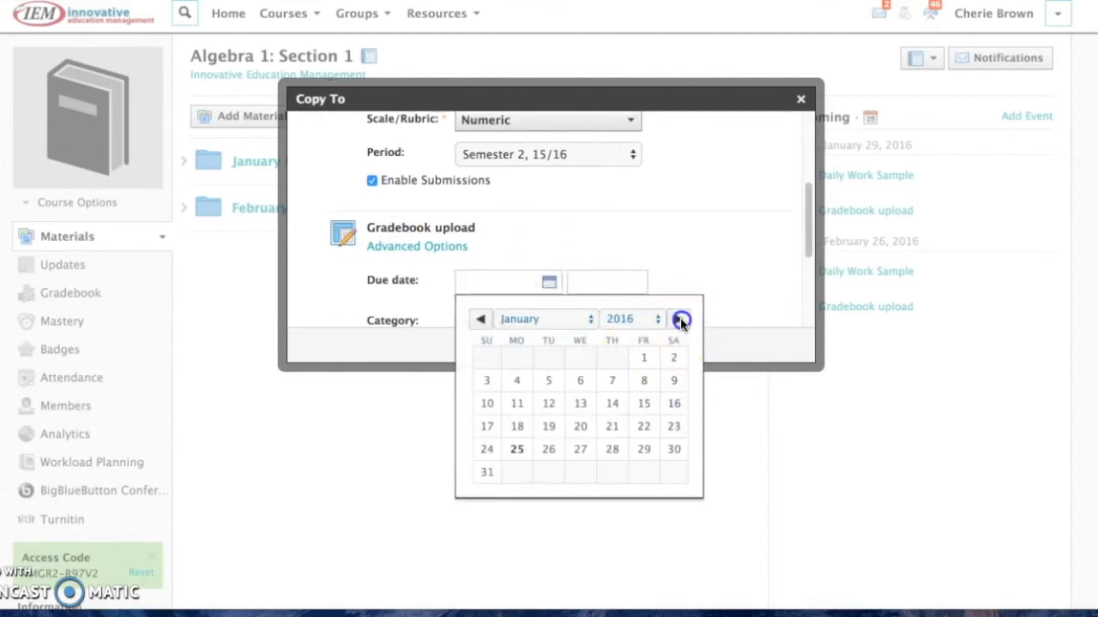
pyautogui.click(681, 321)
pyautogui.click(655, 422)
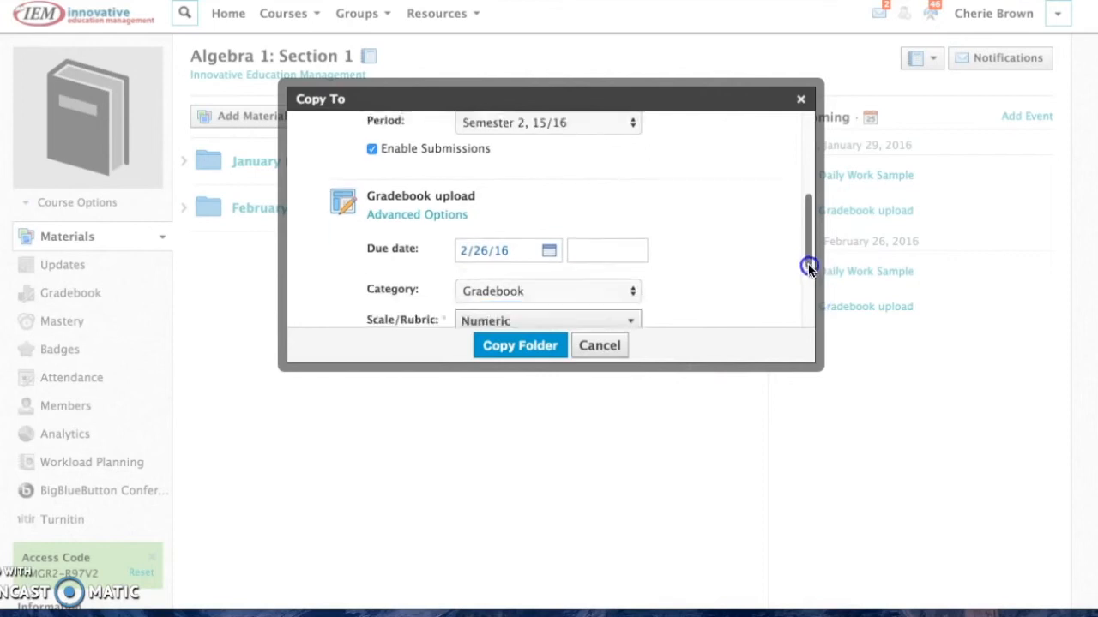
# - Show the assignments in the Sandbox 102: Ocean Grove copy and set Daily Work Sample's due date to 2/26/16
pyautogui.moveTo(808, 264); pyautogui.dragTo(806, 320)
pyautogui.click(412, 311)
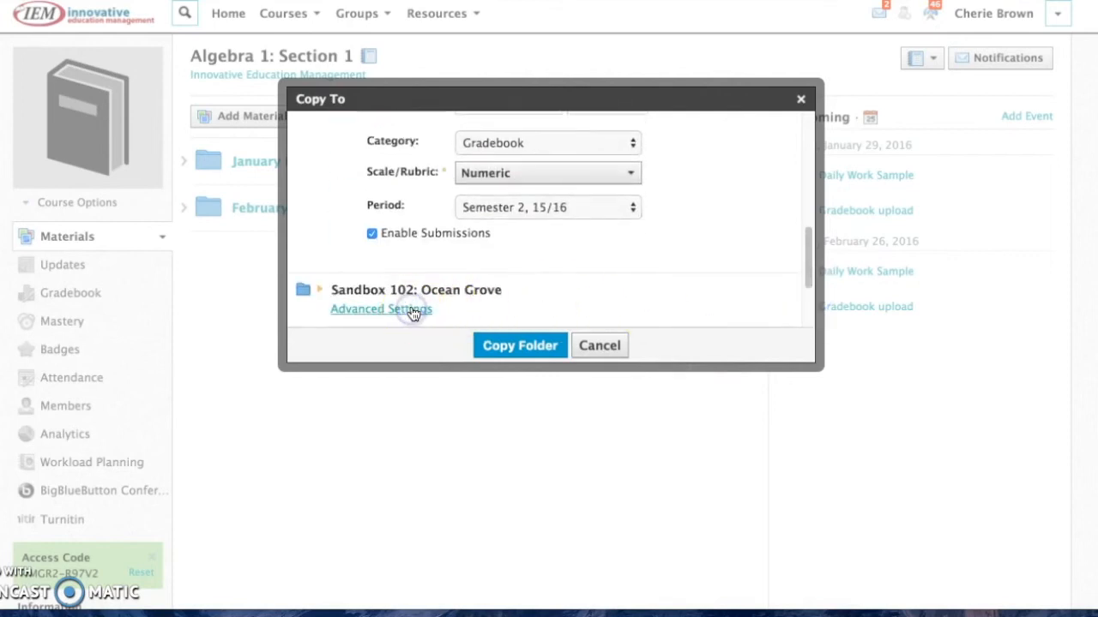
pyautogui.moveTo(810, 269); pyautogui.dragTo(809, 318)
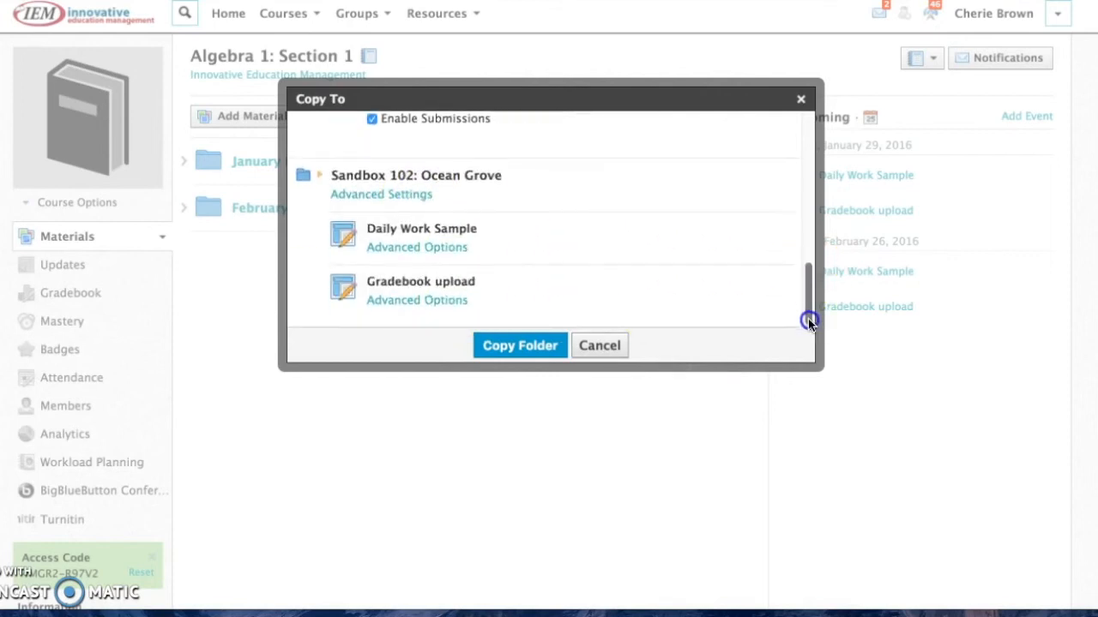
pyautogui.click(456, 249)
pyautogui.click(548, 282)
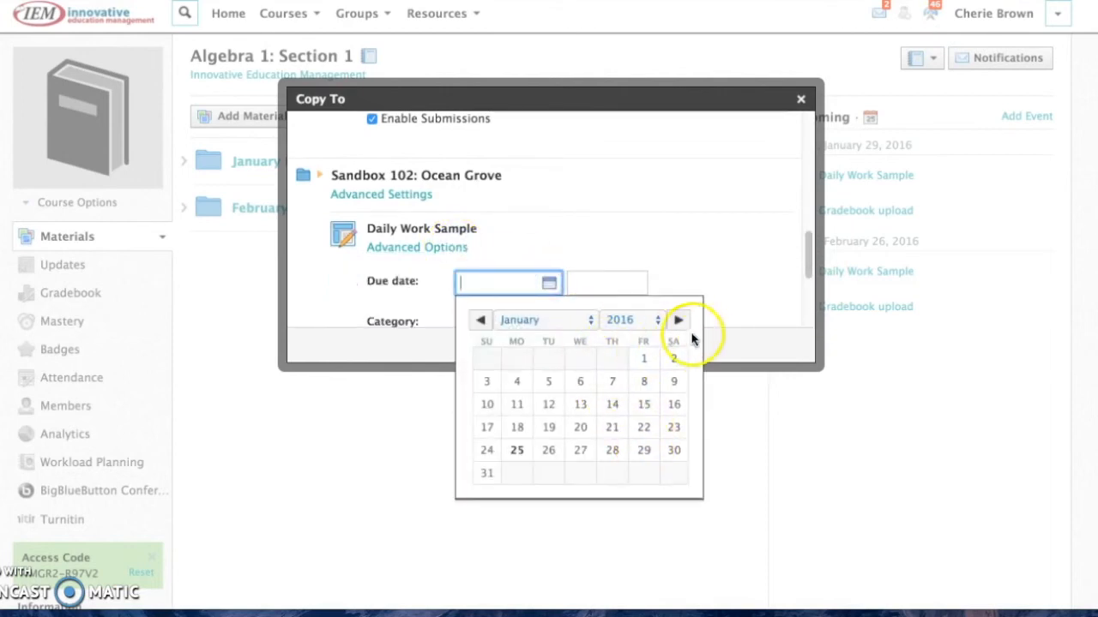
pyautogui.click(678, 320)
pyautogui.click(647, 428)
# - Set Gradebook upload's due date to 2/26/16 in the Sandbox 102: Ocean Grove copy and copy the February Folder to both courses
pyautogui.moveTo(807, 261); pyautogui.dragTo(806, 310)
pyautogui.click(457, 301)
pyautogui.moveTo(809, 262); pyautogui.dragTo(808, 306)
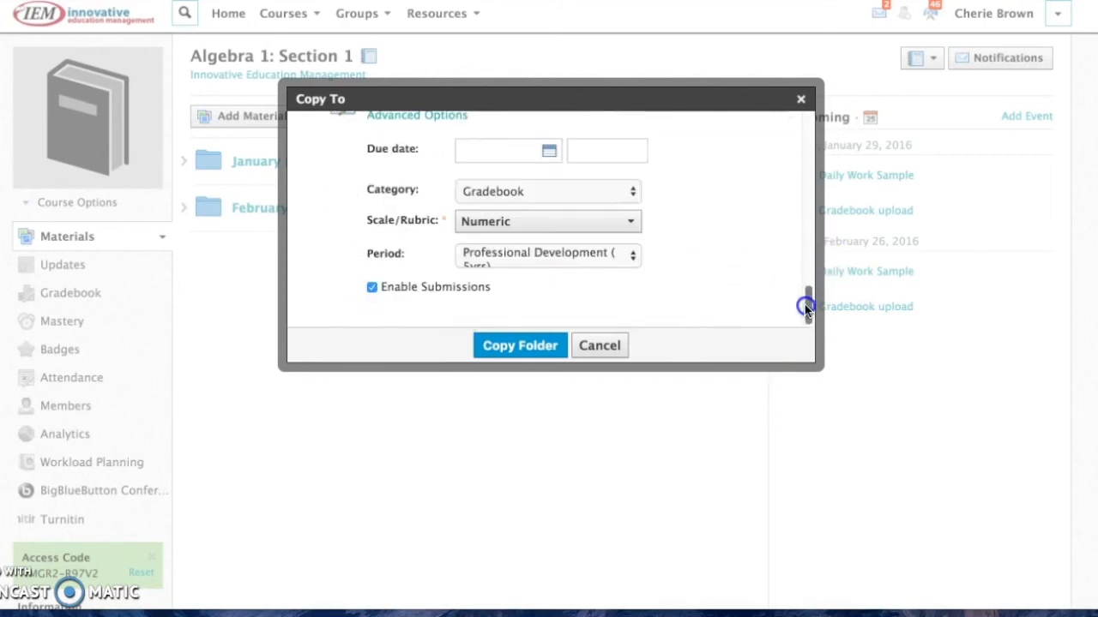
pyautogui.click(548, 152)
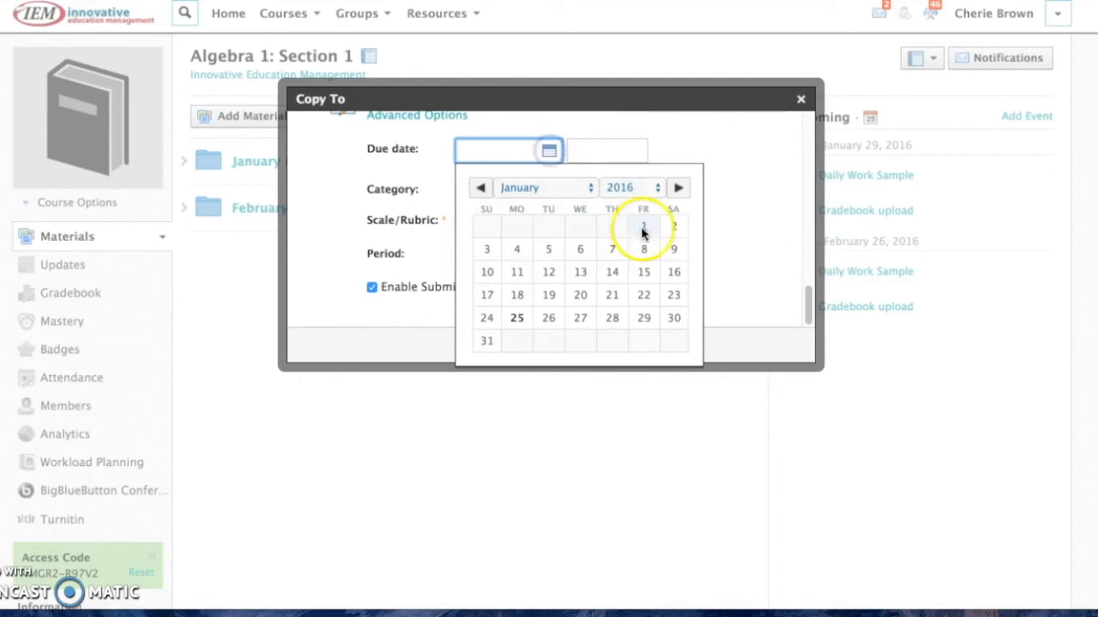
pyautogui.click(676, 190)
pyautogui.click(644, 295)
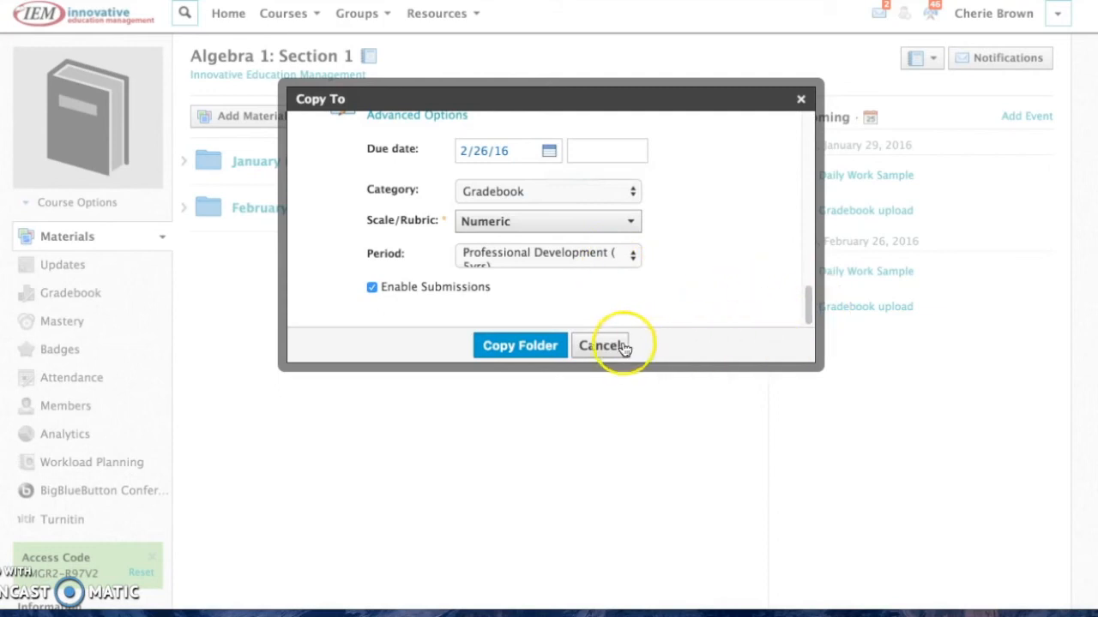
pyautogui.click(512, 352)
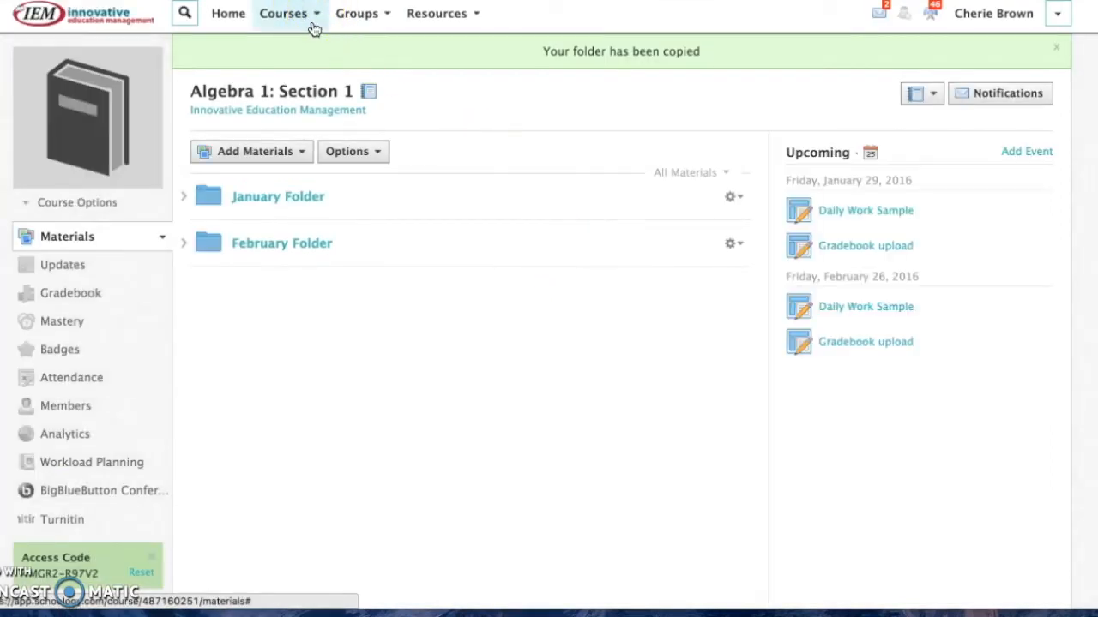
# - Go to the Algebra 2: Section 1 course and open its January Folder to check the copied materials
pyautogui.click(316, 16)
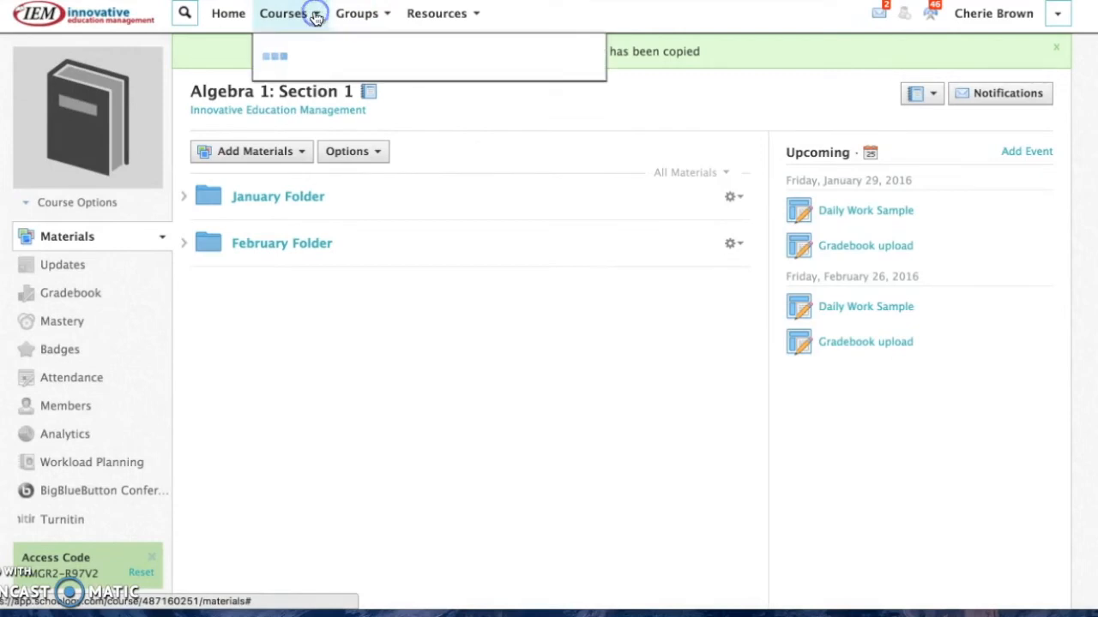
pyautogui.moveTo(593, 77); pyautogui.dragTo(595, 140)
pyautogui.click(397, 137)
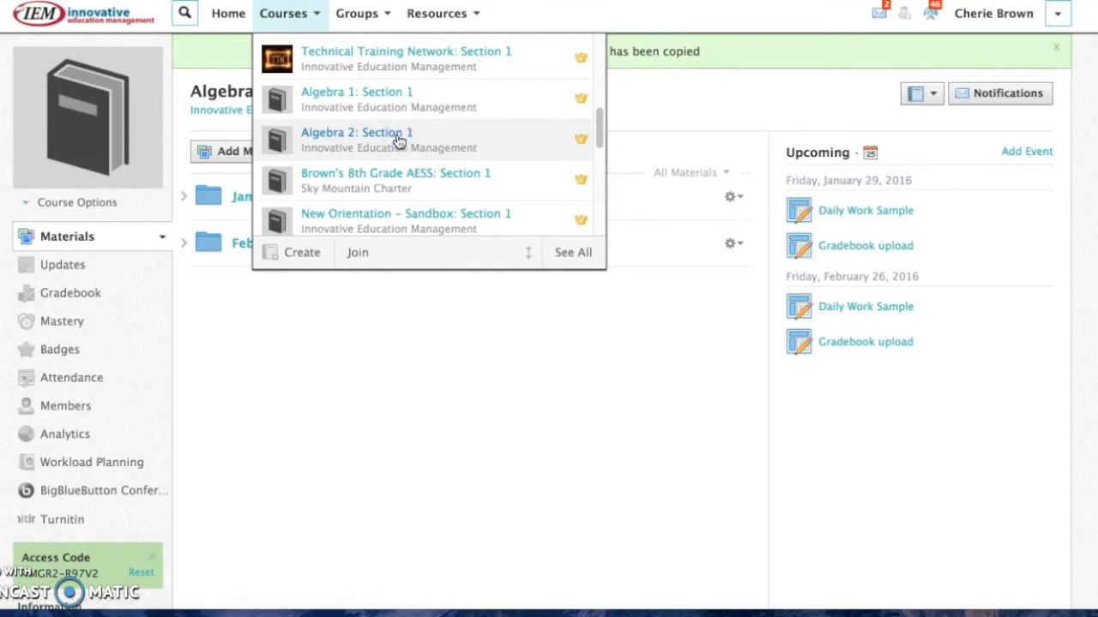
pyautogui.click(292, 162)
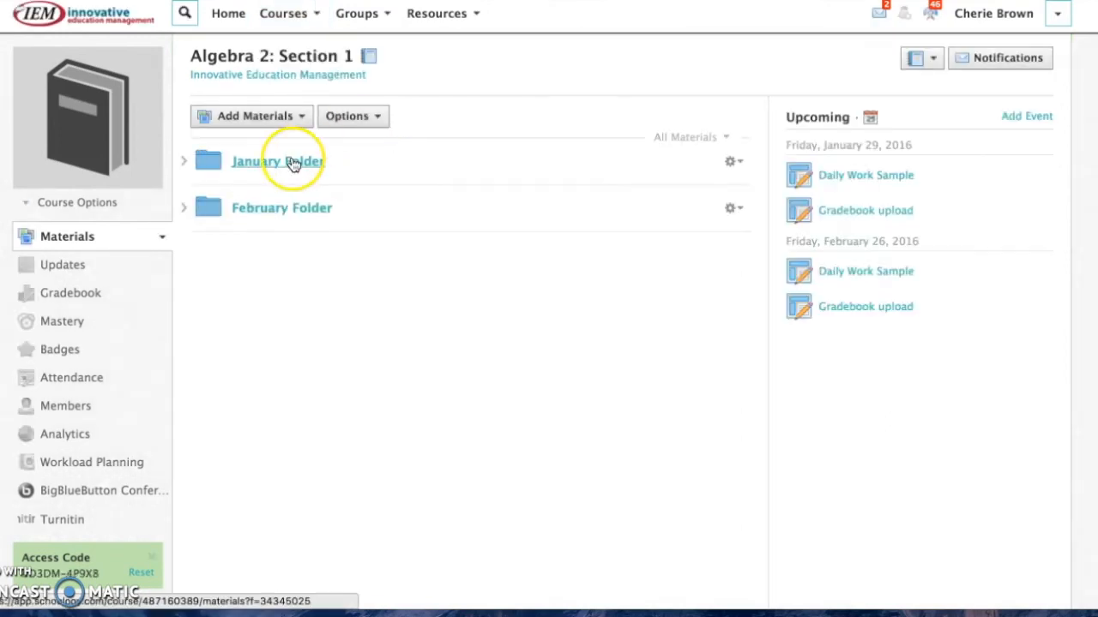